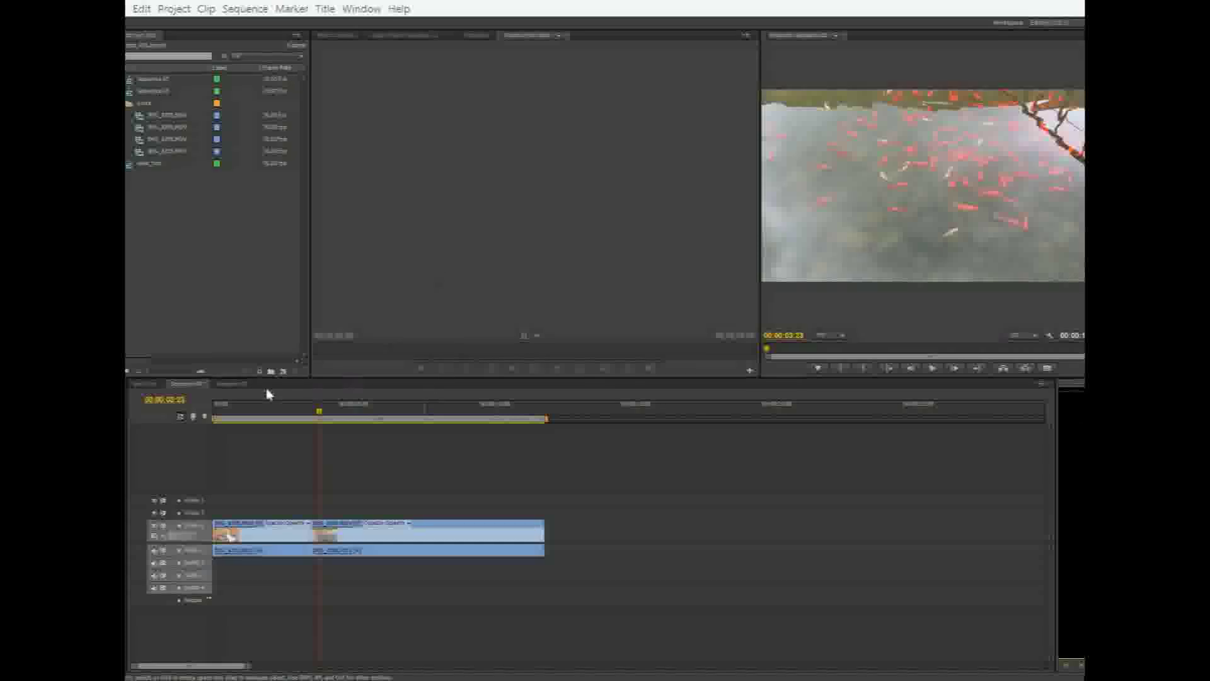
Look through the open sequences, ending on the empty one, and view the panels grouped with the Source Monitor
{"action": "left_click", "coordinate": [148, 387]}
{"action": "left_click", "coordinate": [191, 383]}
{"action": "left_click", "coordinate": [231, 385]}
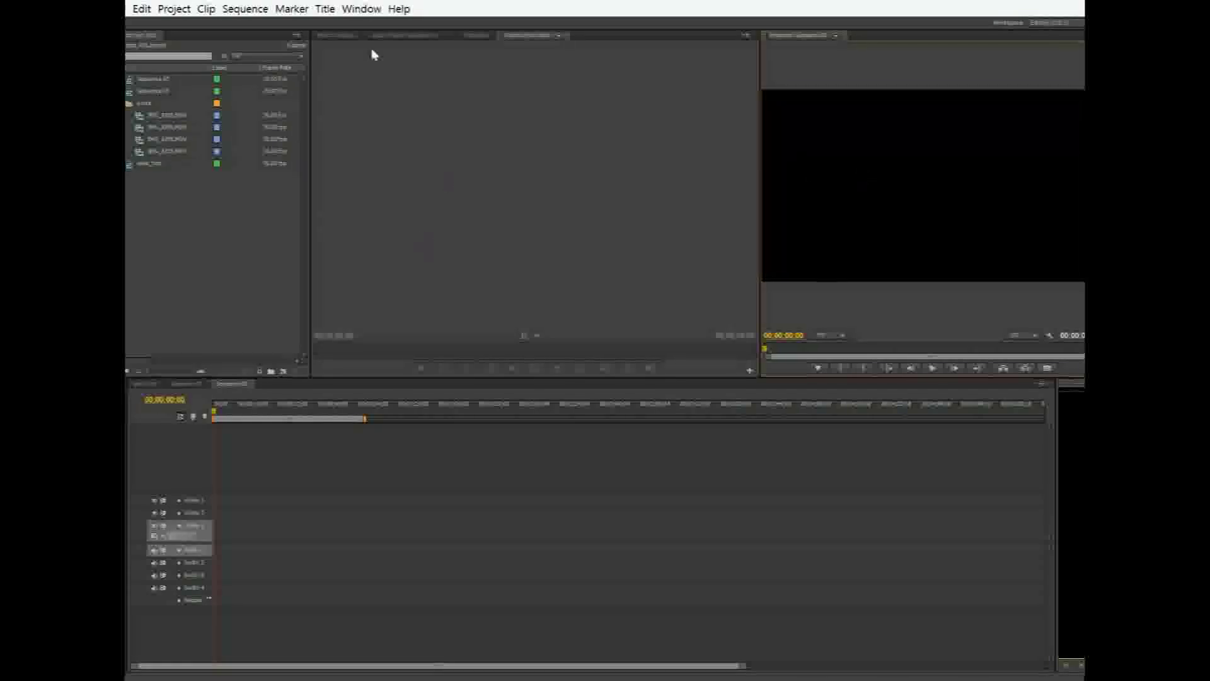
{"action": "left_click", "coordinate": [476, 36]}
{"action": "left_click", "coordinate": [406, 35]}
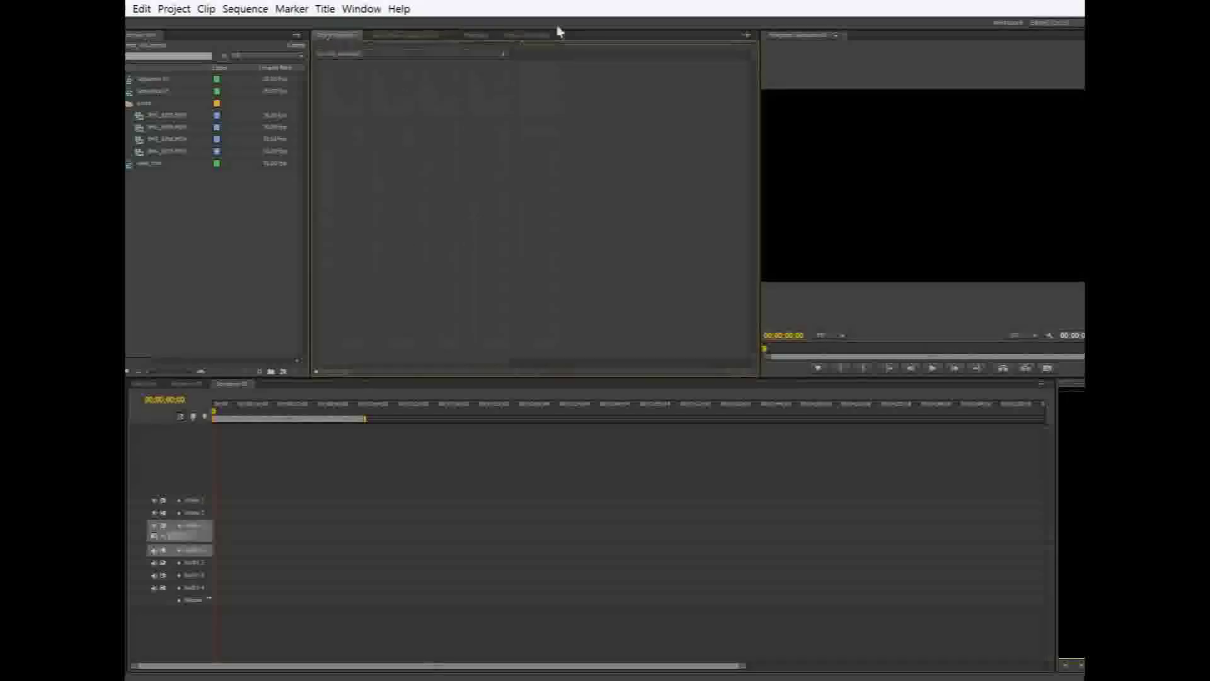
{"action": "left_click", "coordinate": [529, 36]}
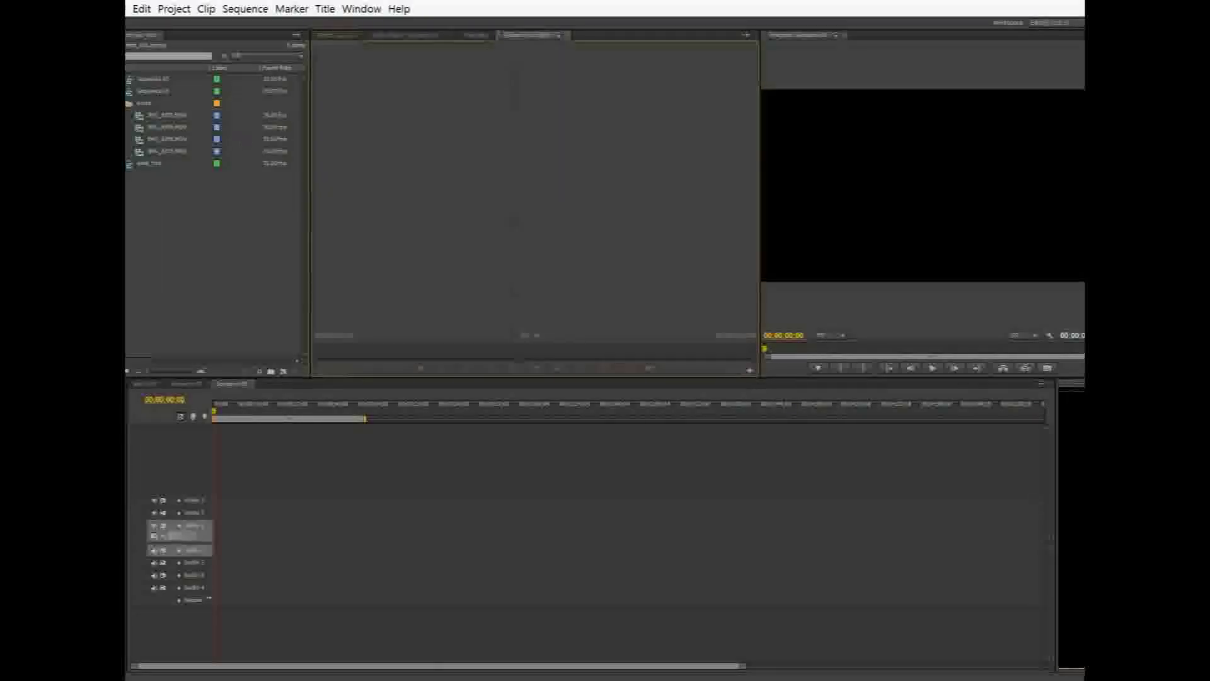
Preview the first clip of the project's video bin in the Source Monitor and view its metadata
{"action": "double_click", "coordinate": [163, 116]}
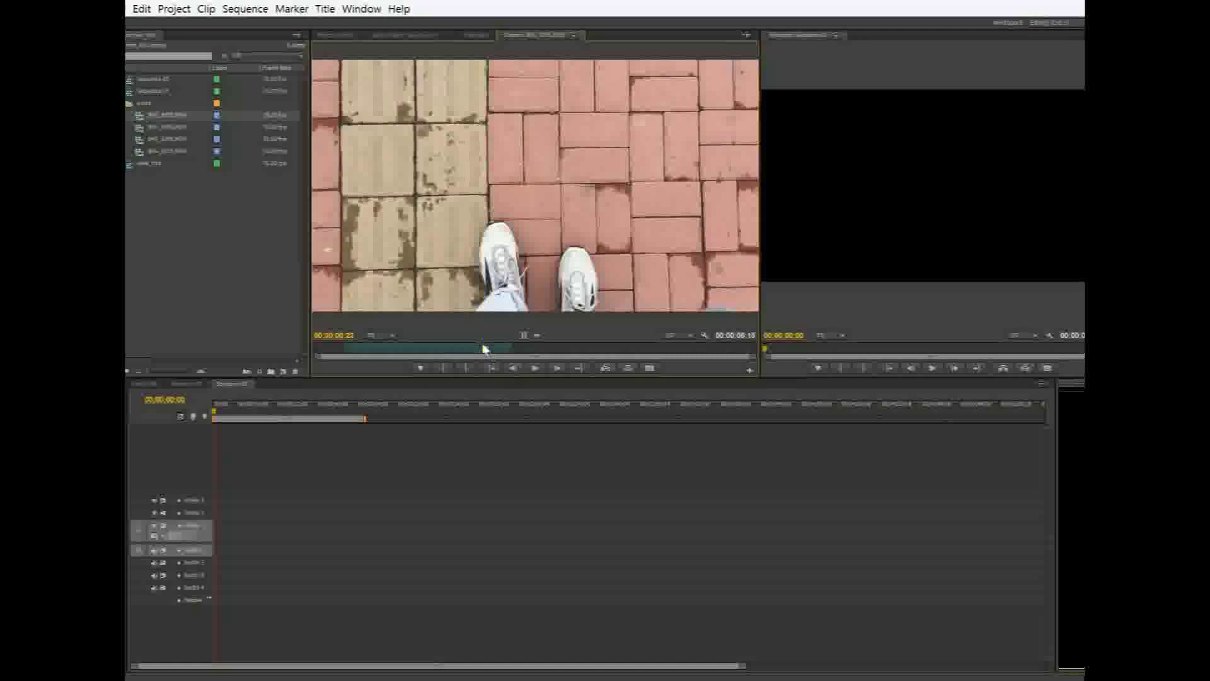
{"action": "mouse_move", "coordinate": [486, 348]}
{"action": "left_mouse_down"}
{"action": "mouse_move", "coordinate": [604, 353]}
{"action": "mouse_move", "coordinate": [488, 349]}
{"action": "left_mouse_up"}
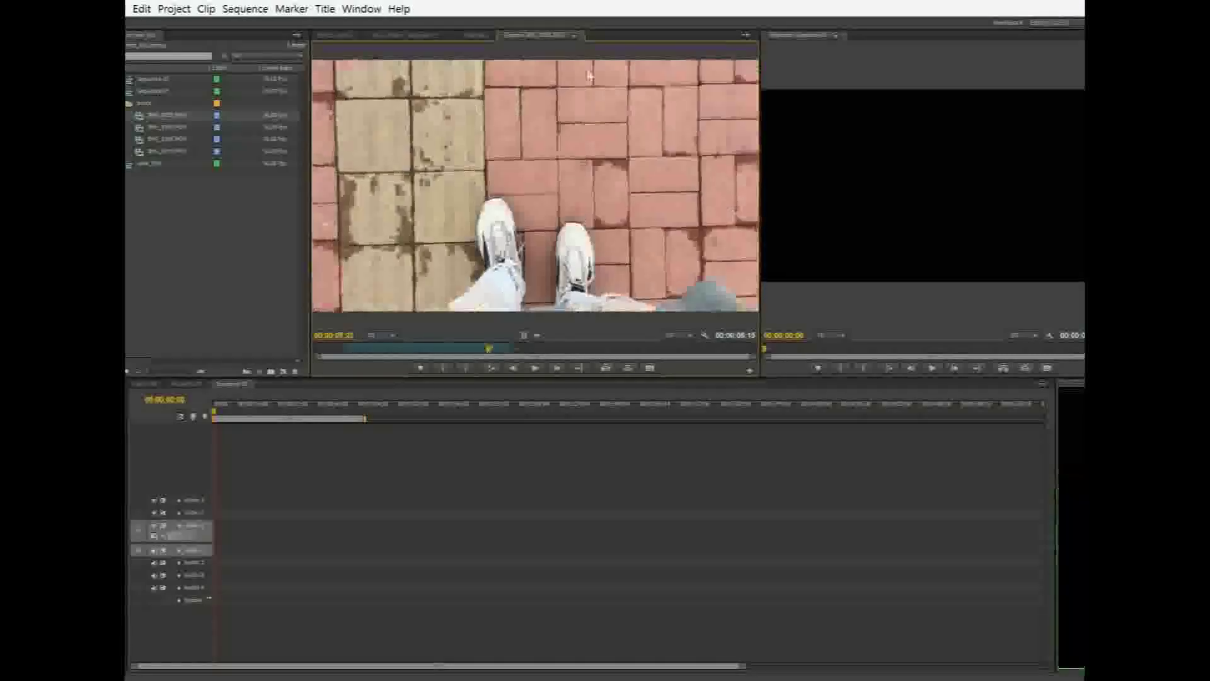
{"action": "left_click", "coordinate": [480, 36]}
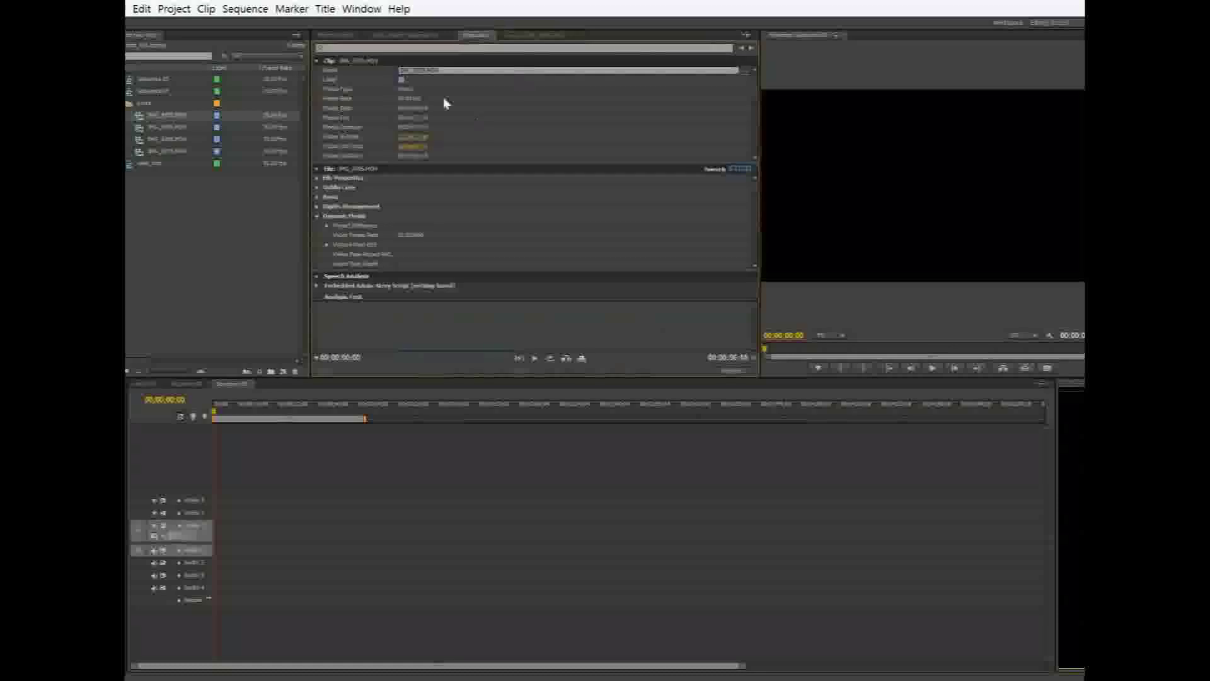
Close the Audio Mixer panel, restore it to the workspace, and remove it again
{"action": "left_click", "coordinate": [410, 36]}
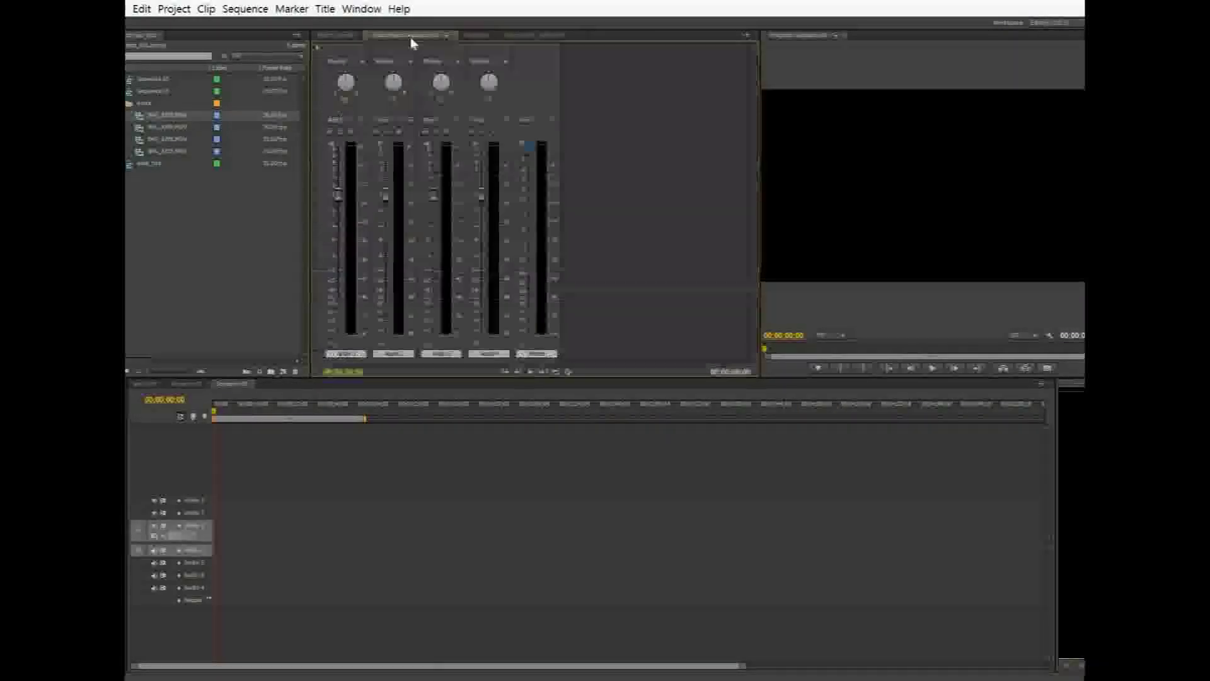
{"action": "left_click", "coordinate": [455, 37]}
{"action": "left_click", "coordinate": [356, 9]}
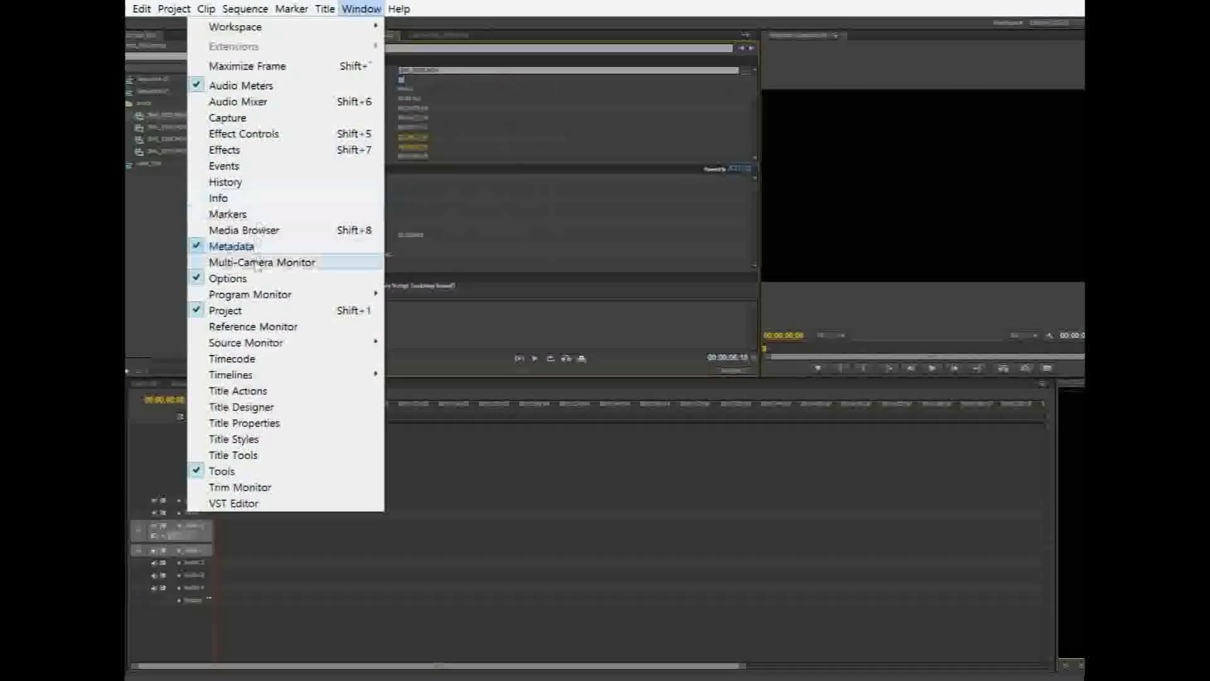
{"action": "left_click", "coordinate": [240, 101]}
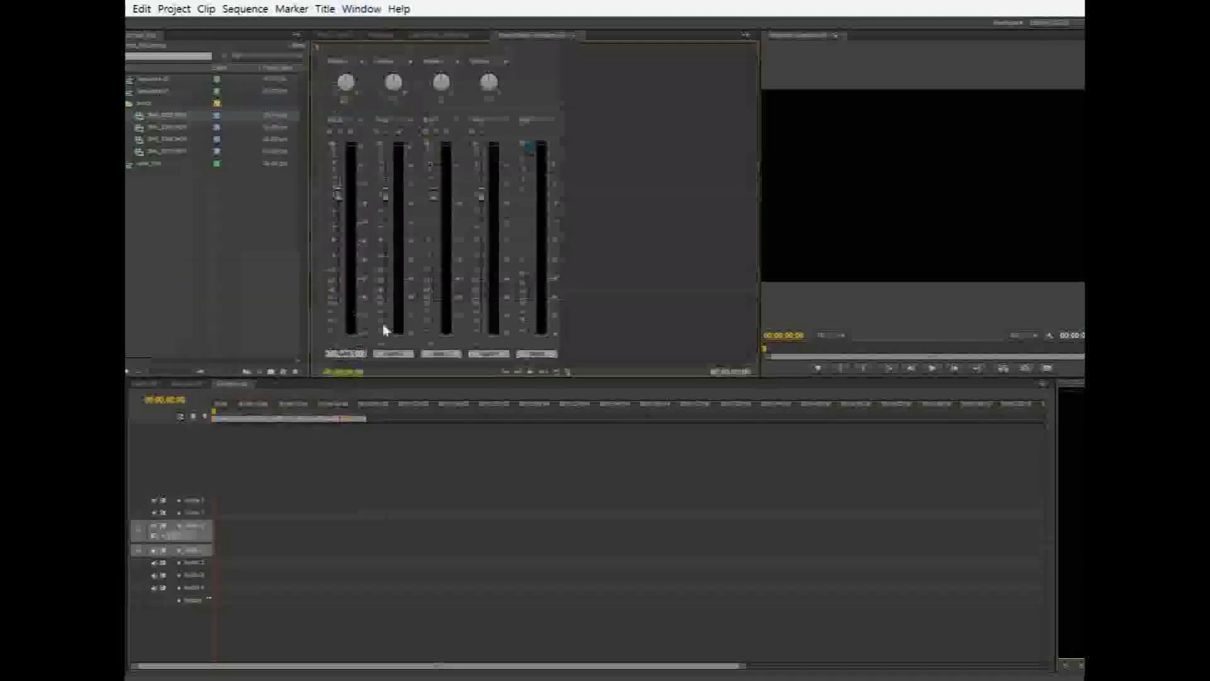
{"action": "left_click", "coordinate": [574, 36]}
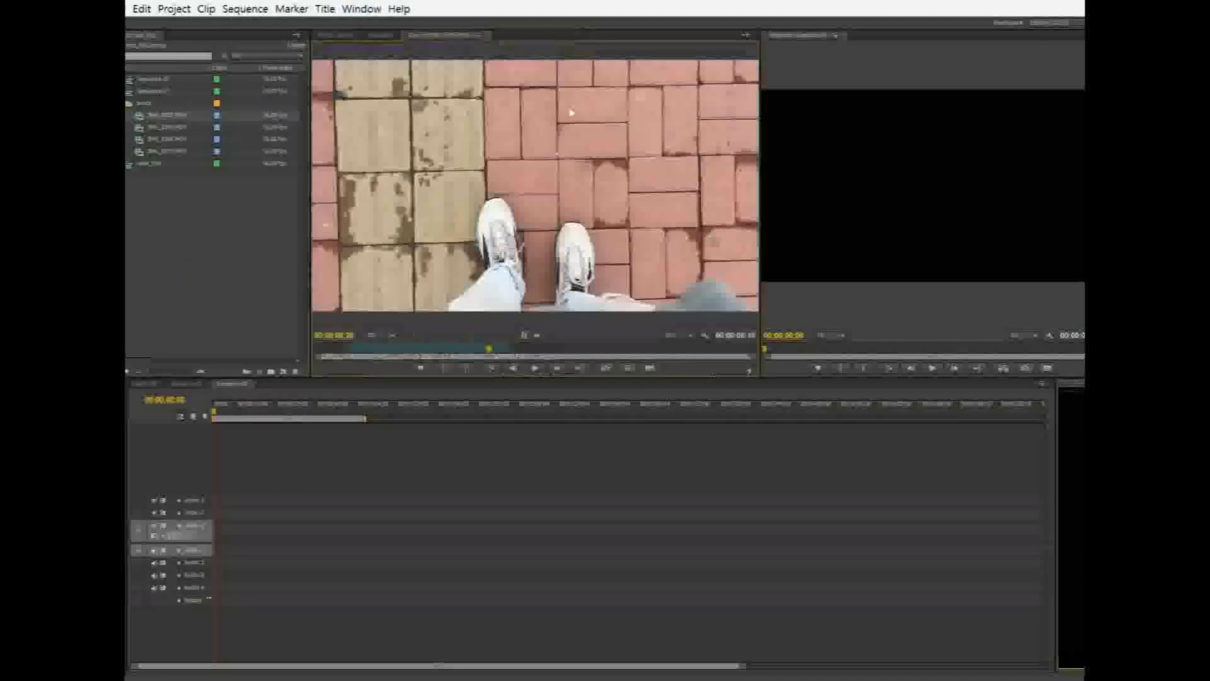
Show the Effect Controls for the two clips in the populated sequence and scrub through the brick-pavement clip
{"action": "left_click", "coordinate": [343, 37]}
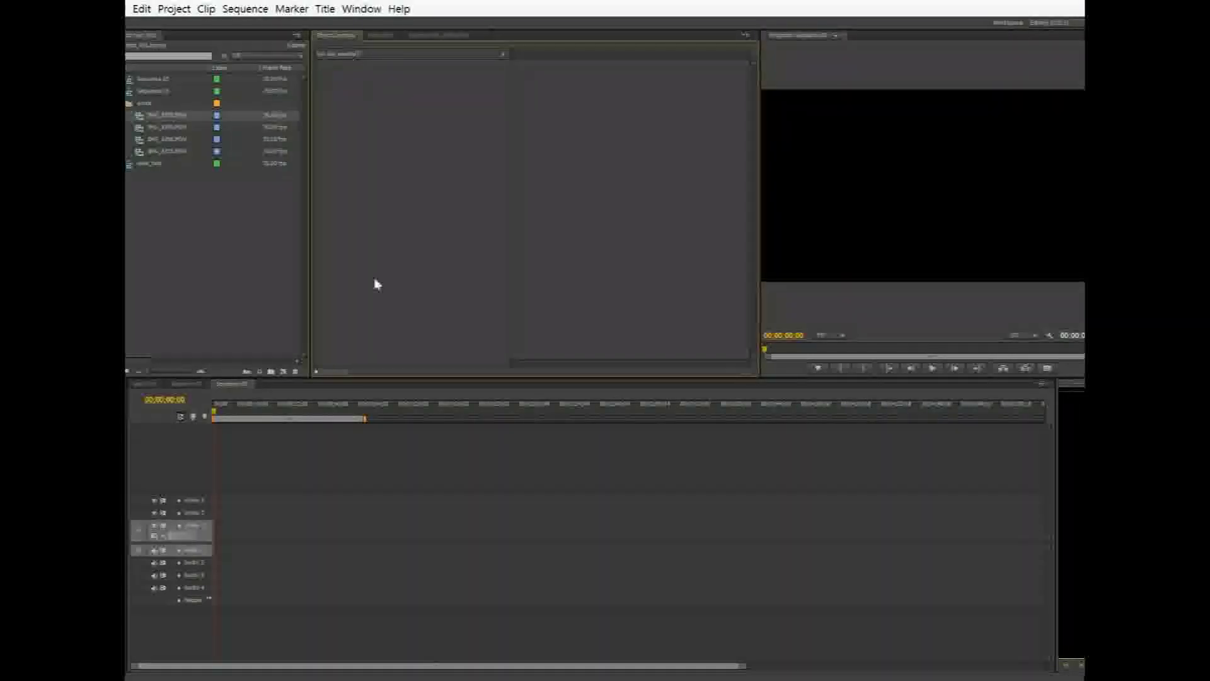
{"action": "left_click", "coordinate": [191, 383]}
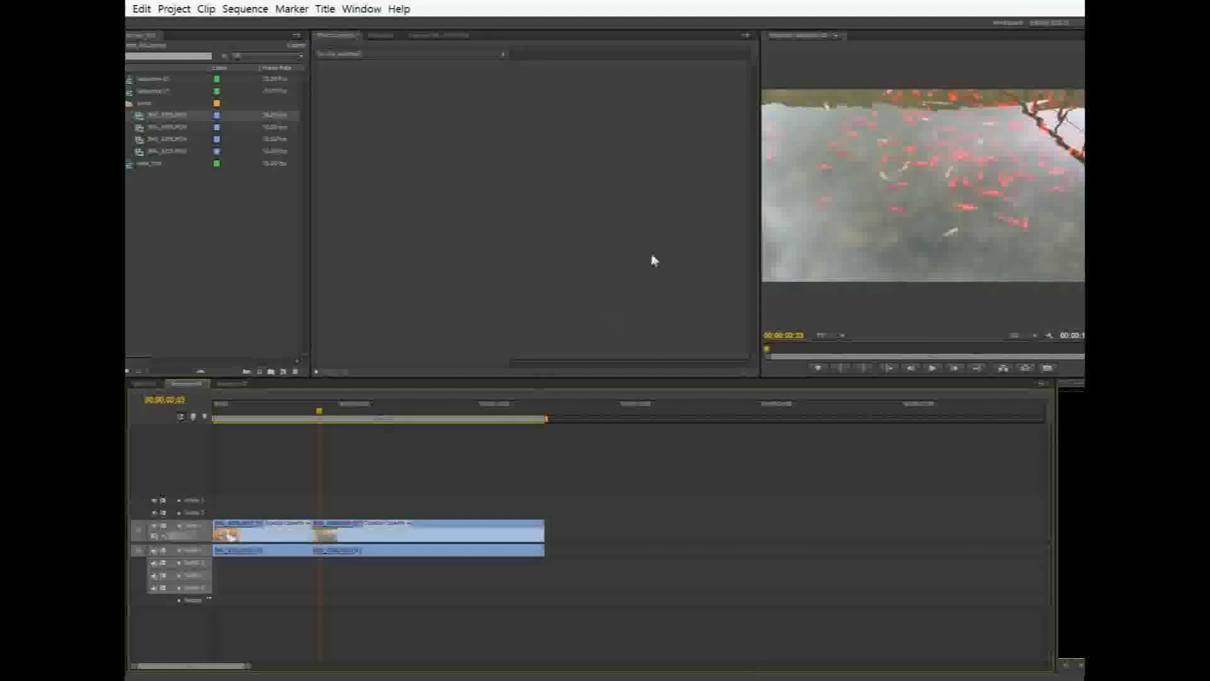
{"action": "left_click", "coordinate": [439, 530]}
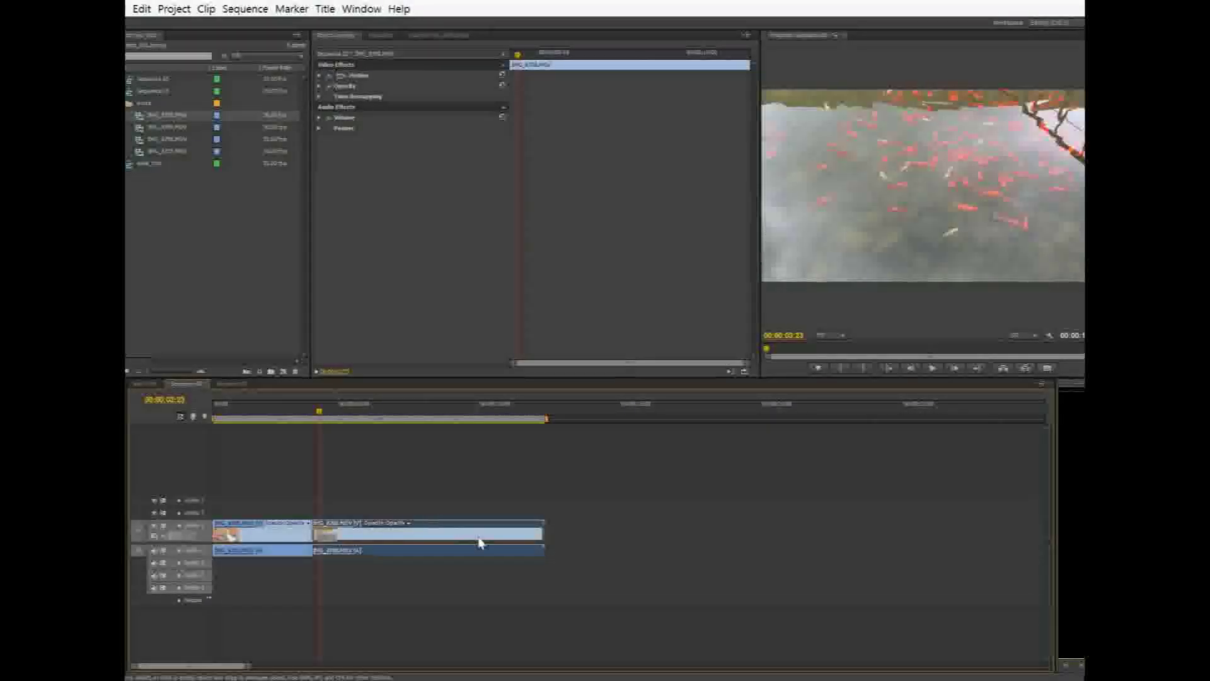
{"action": "left_click", "coordinate": [262, 539]}
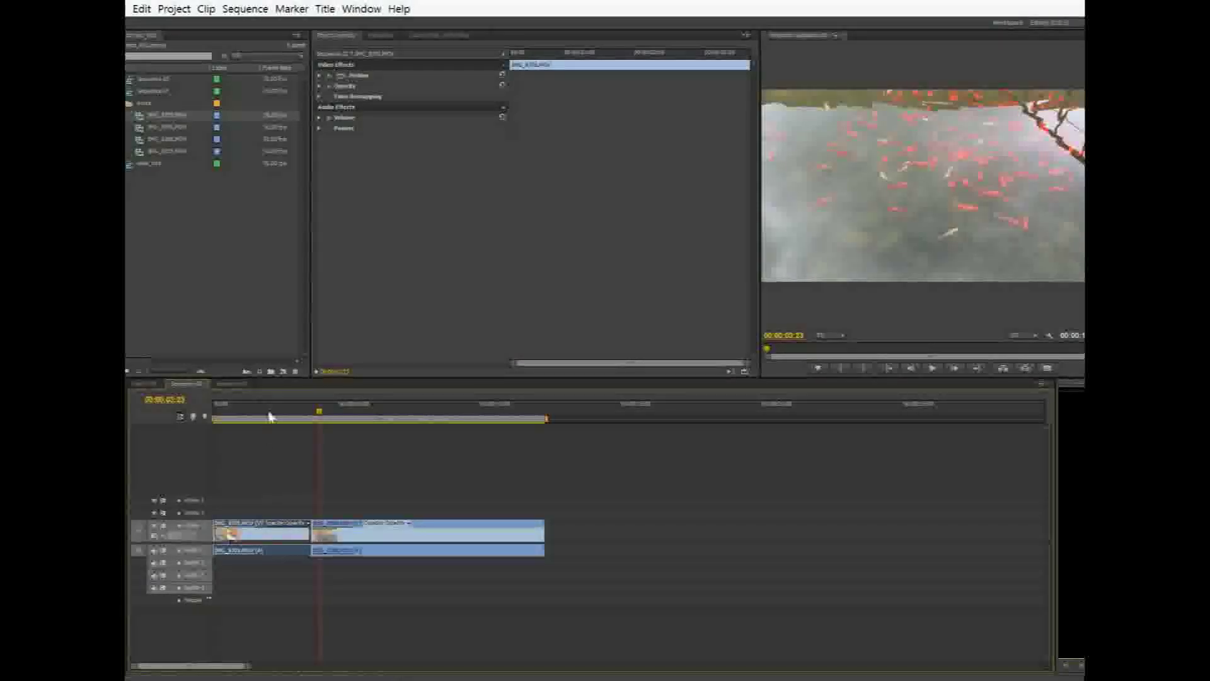
{"action": "left_click", "coordinate": [242, 412]}
{"action": "left_click_drag", "start_coordinate": [238, 413], "coordinate": [264, 566]}
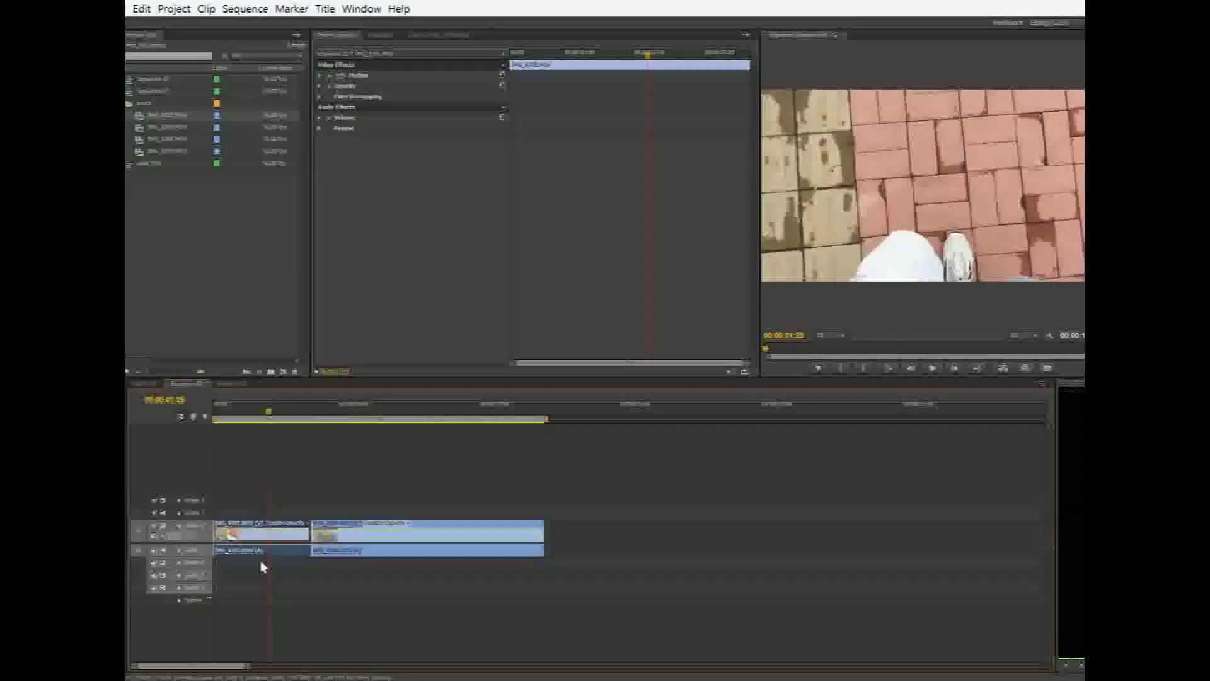
Compare the Effect Controls of both timeline clips, ending on the fish-pond clip, and move the playhead to 00:00:04:28
{"action": "left_click", "coordinate": [384, 537]}
{"action": "left_click_drag", "start_coordinate": [264, 535], "coordinate": [282, 542]}
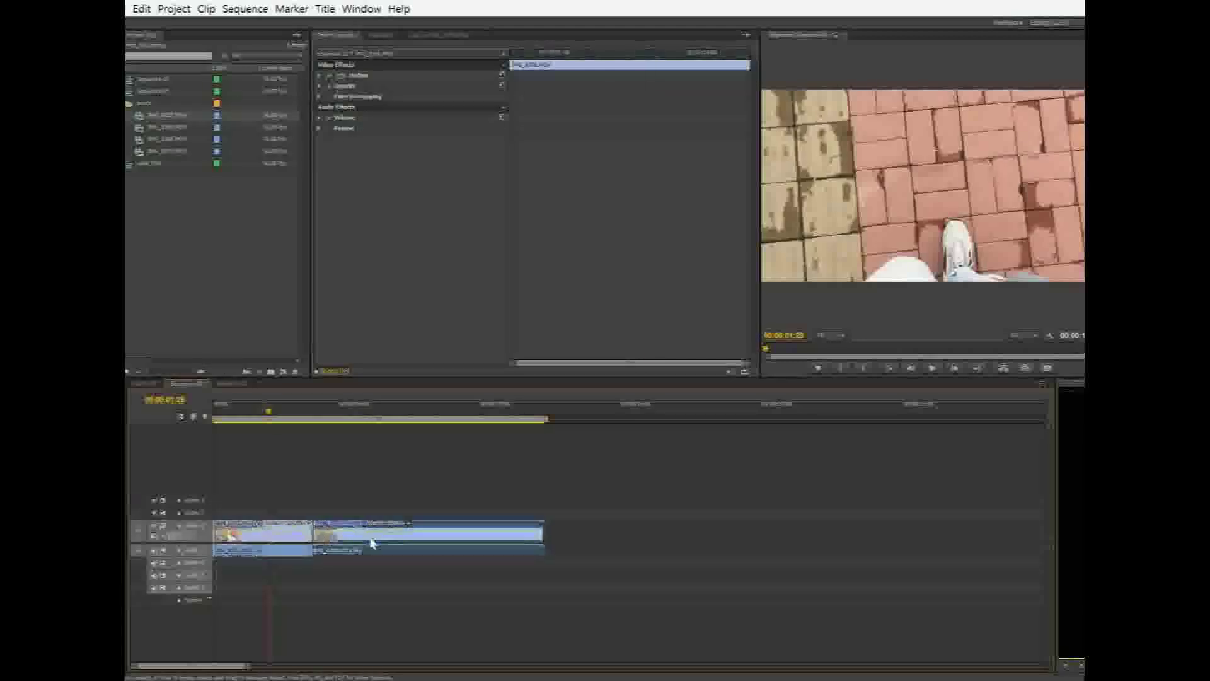
{"action": "left_click", "coordinate": [273, 546]}
{"action": "left_click", "coordinate": [385, 540]}
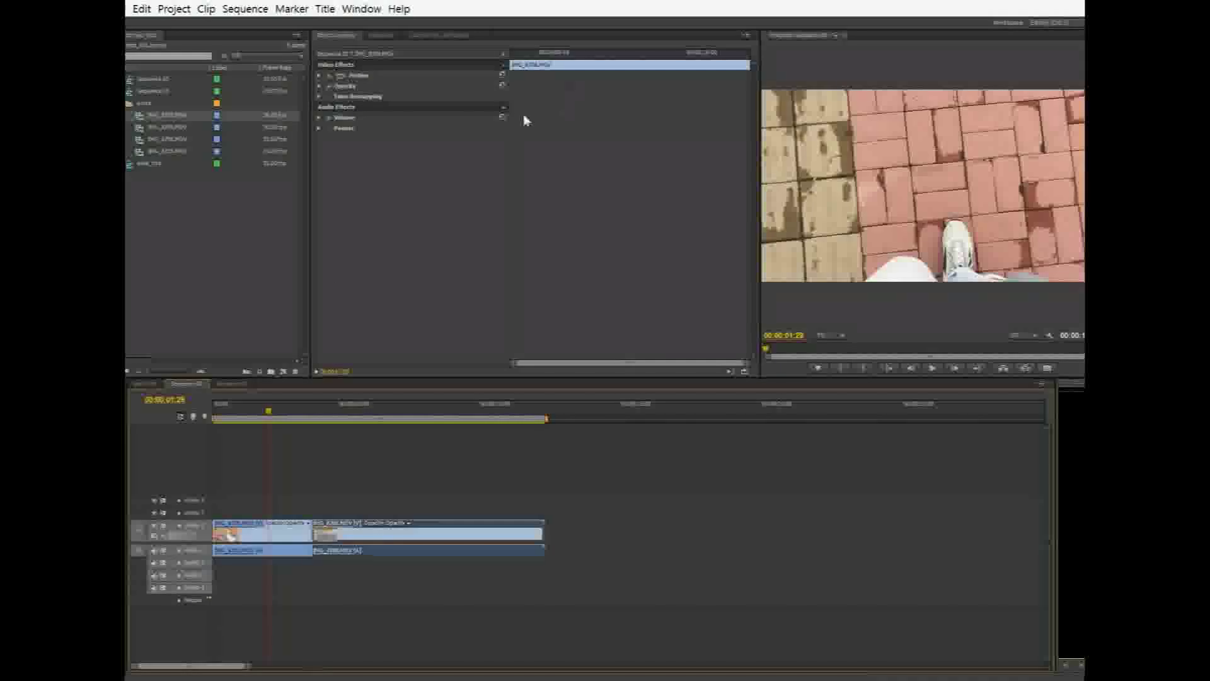
{"action": "left_click_drag", "start_coordinate": [269, 411], "coordinate": [346, 424]}
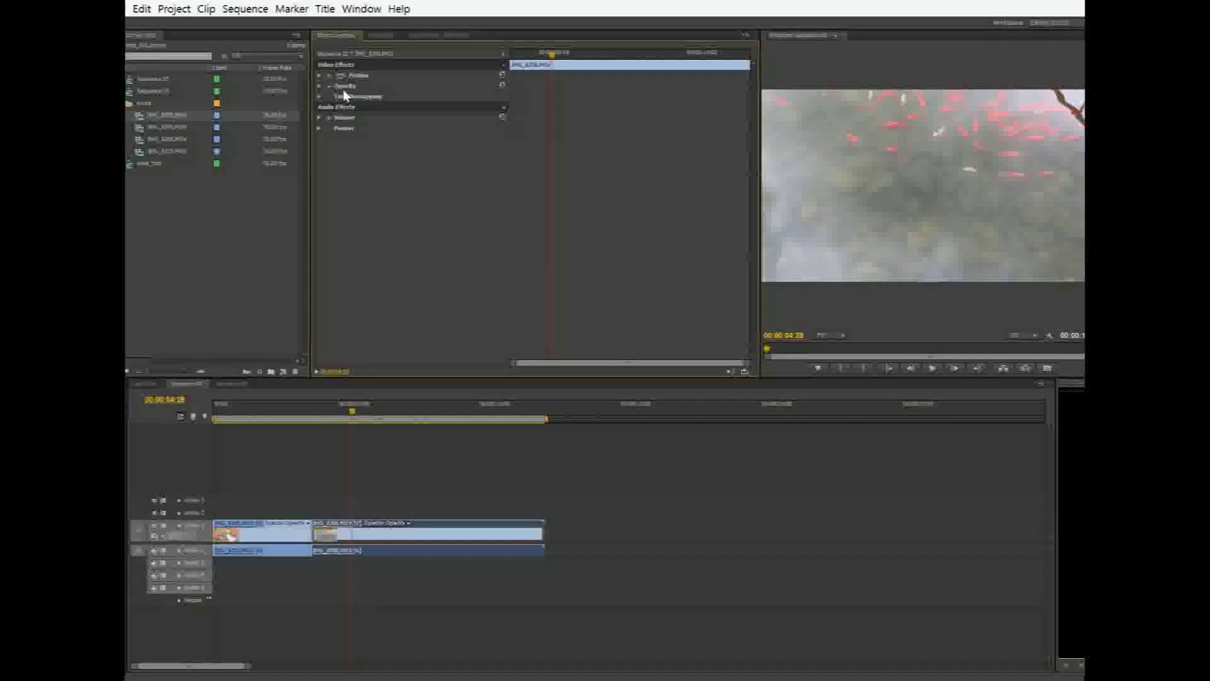
Open the Effects panel and examine the Adjust and Blur & Sharpen folders under Video Effects, collapsing them when finished
{"action": "left_click", "coordinate": [366, 8]}
{"action": "left_click", "coordinate": [334, 154]}
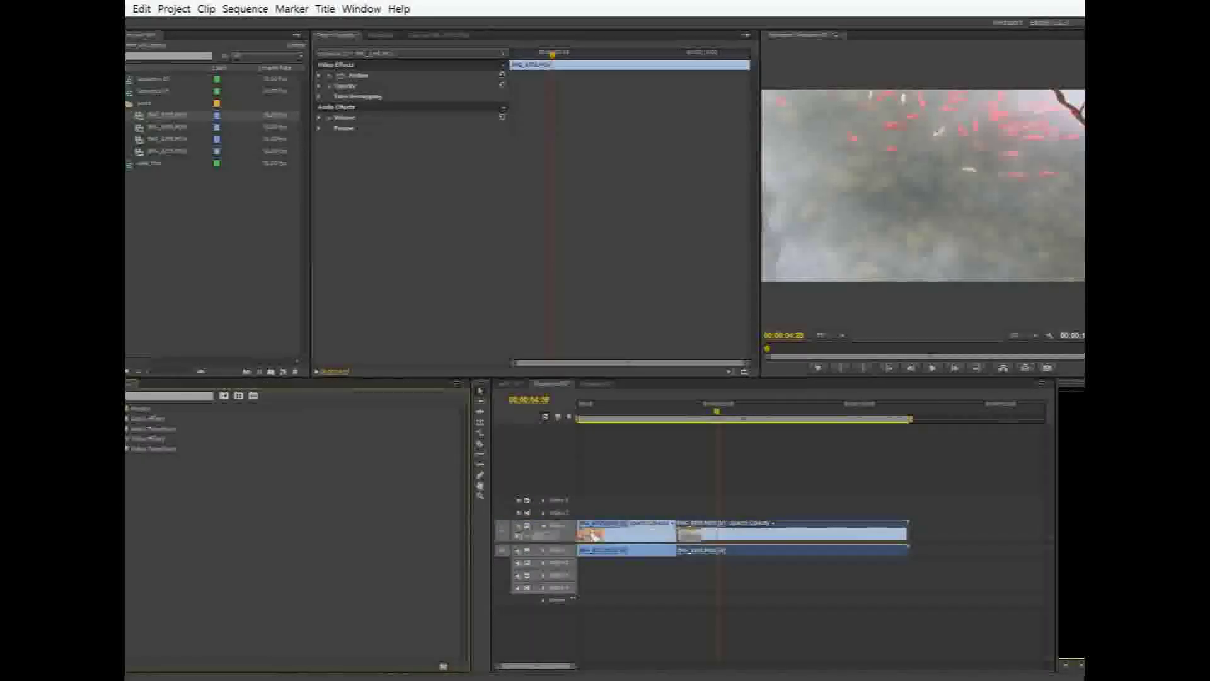
{"action": "left_click", "coordinate": [128, 439]}
{"action": "left_click", "coordinate": [128, 449]}
{"action": "left_click", "coordinate": [128, 549]}
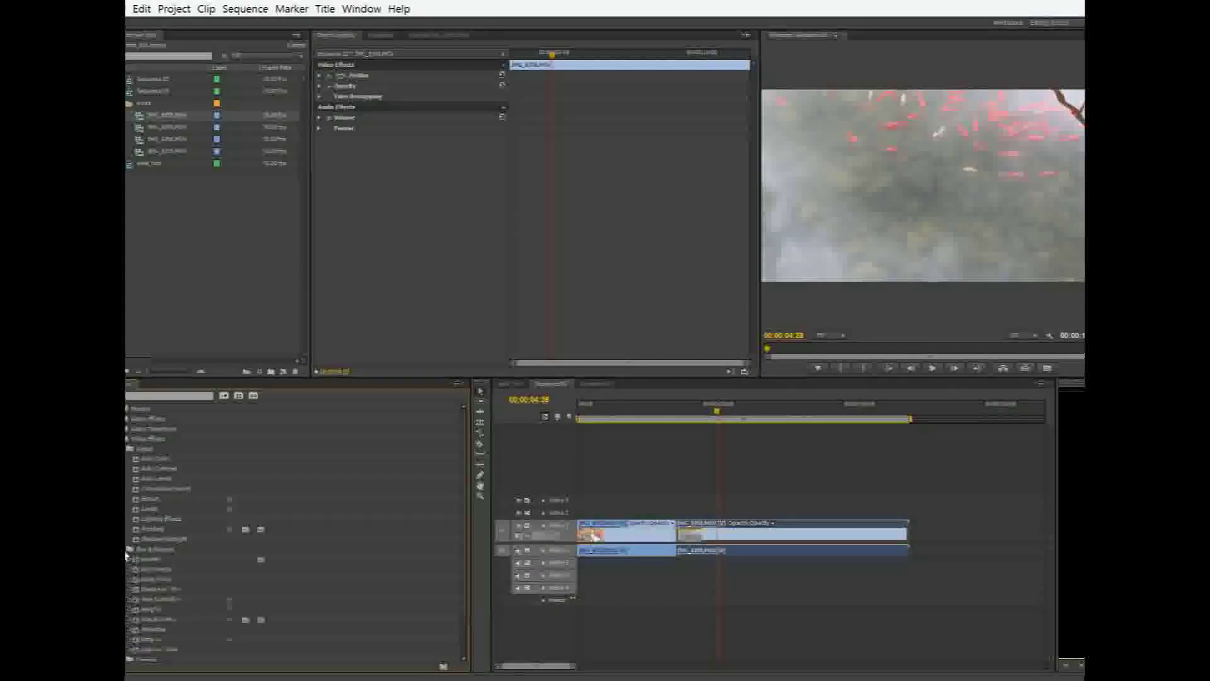
{"action": "left_click", "coordinate": [128, 449]}
{"action": "left_click", "coordinate": [128, 458]}
{"action": "left_click", "coordinate": [128, 439]}
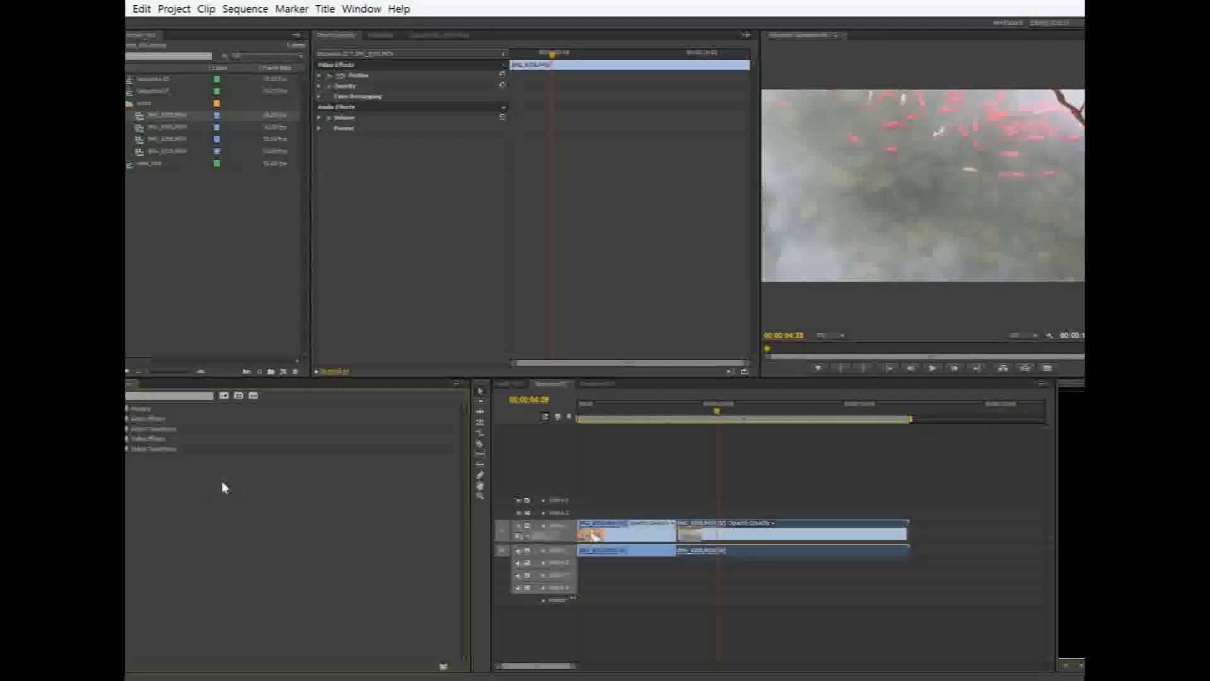
Dock the Effects panel in the same group as Effect Controls and narrow the Tools panel to widen the timeline
{"action": "left_click_drag", "start_coordinate": [127, 389], "coordinate": [553, 134]}
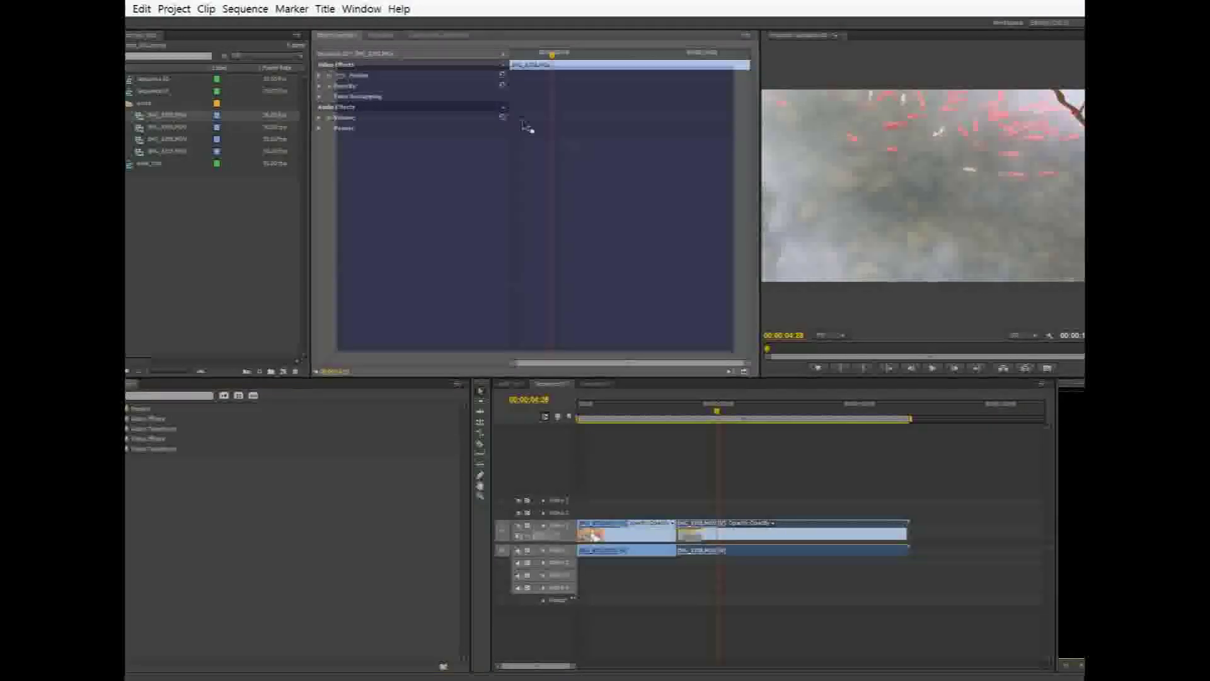
{"action": "left_click_drag", "start_coordinate": [469, 112], "coordinate": [471, 113]}
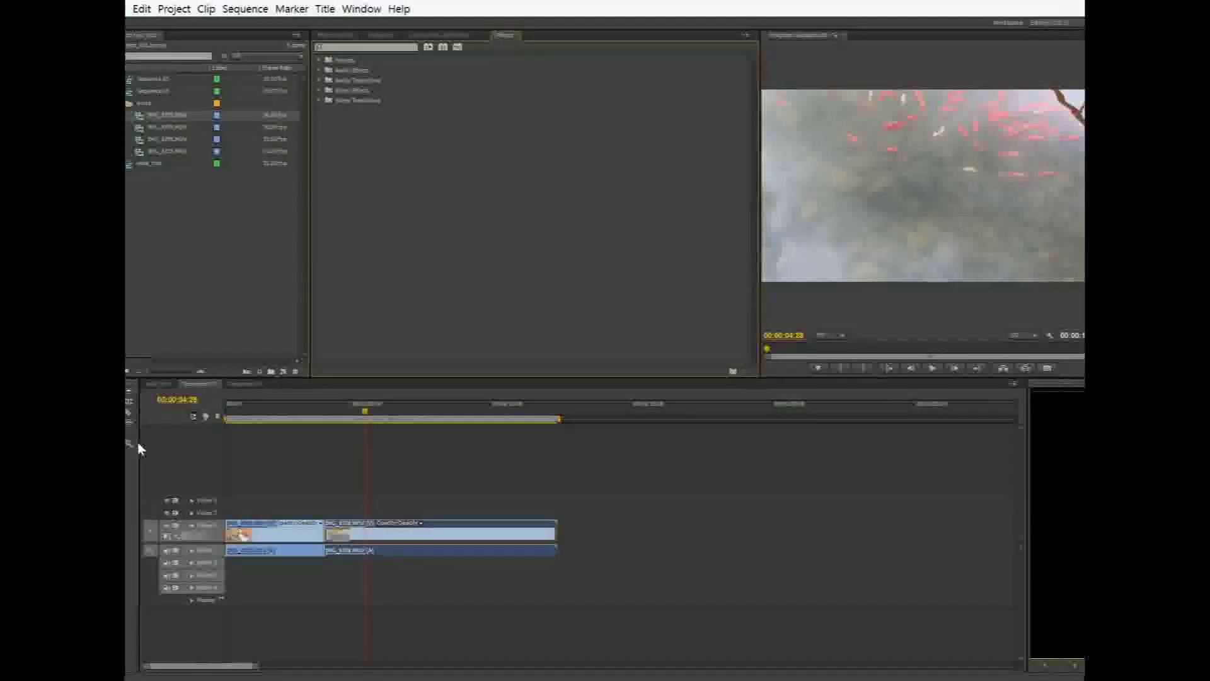
{"action": "left_click_drag", "start_coordinate": [140, 460], "coordinate": [127, 472]}
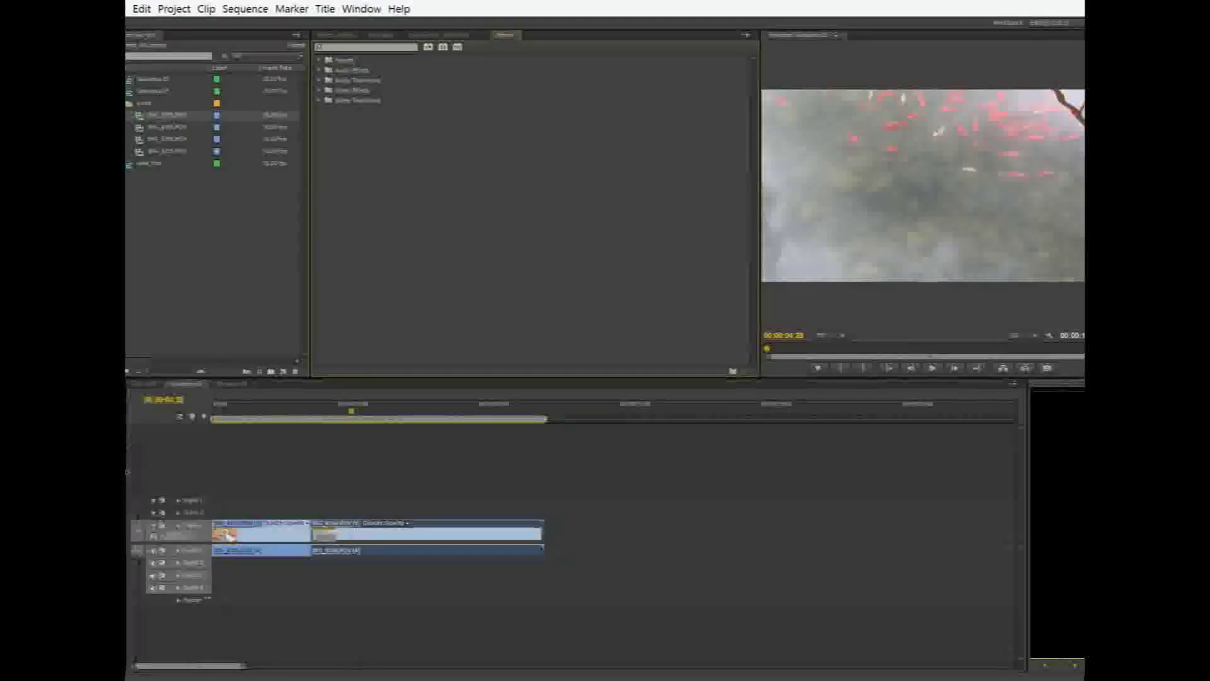
Examine the fish-pond clip's Volume, Panner, Motion, Opacity and Time Remapping entries in Effect Controls
{"action": "left_click", "coordinate": [336, 36]}
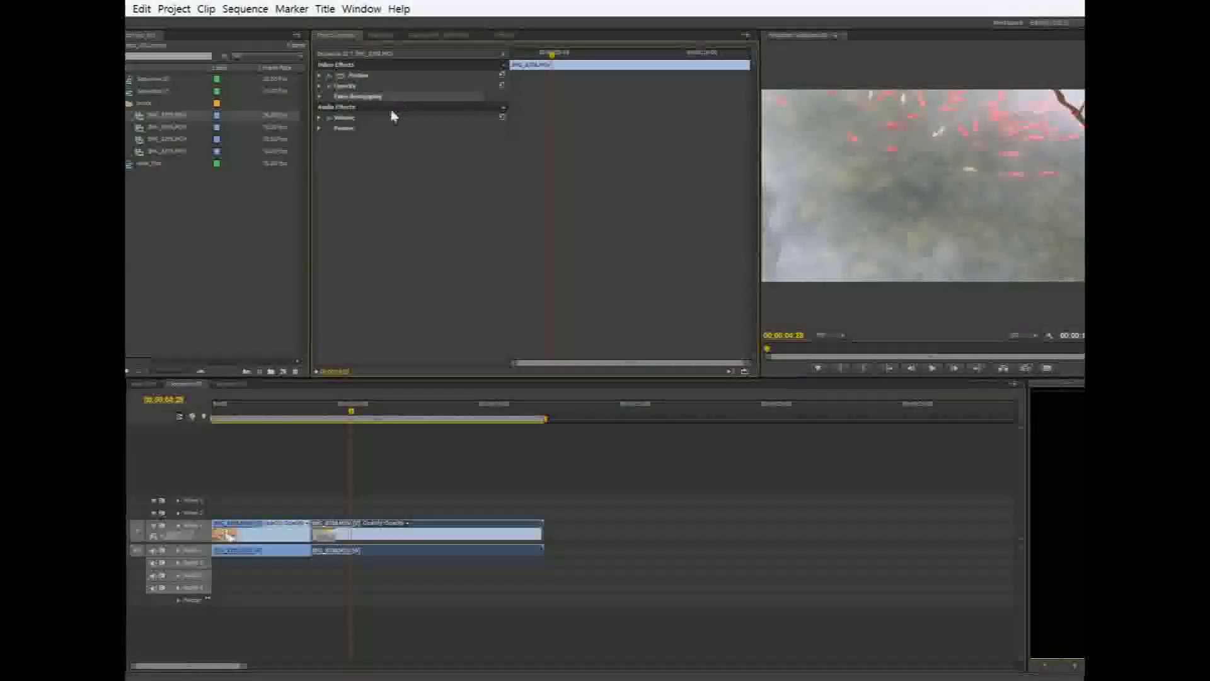
{"action": "left_click", "coordinate": [362, 120]}
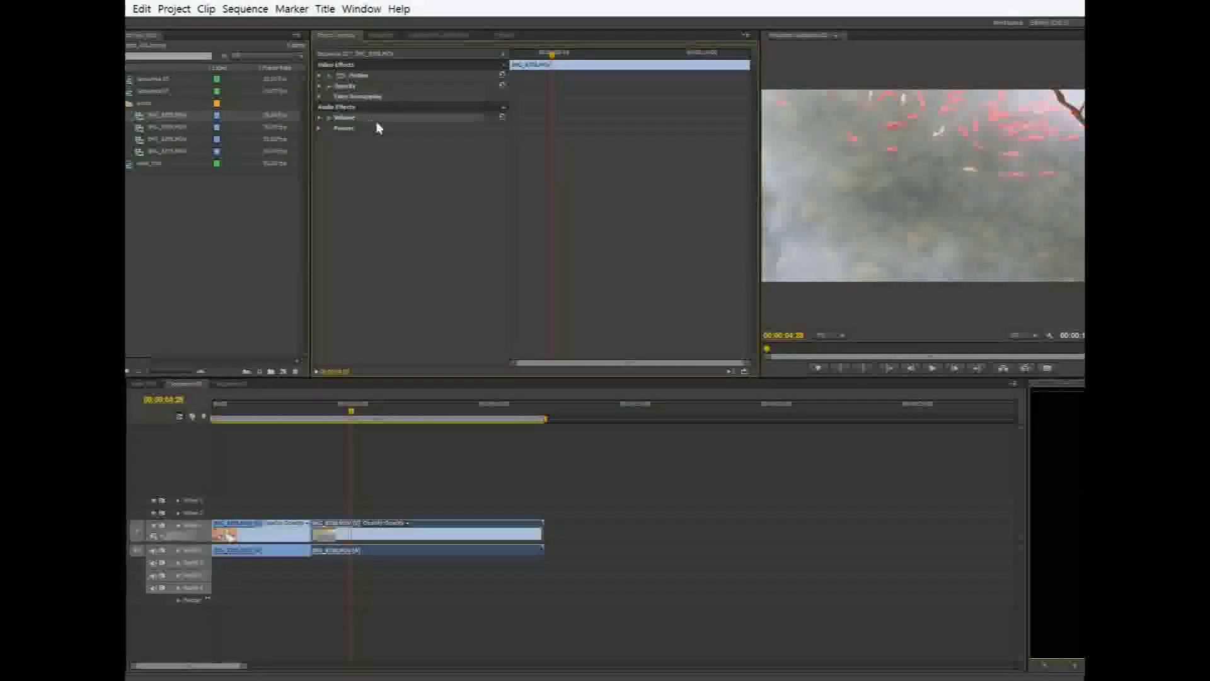
{"action": "left_click", "coordinate": [360, 129]}
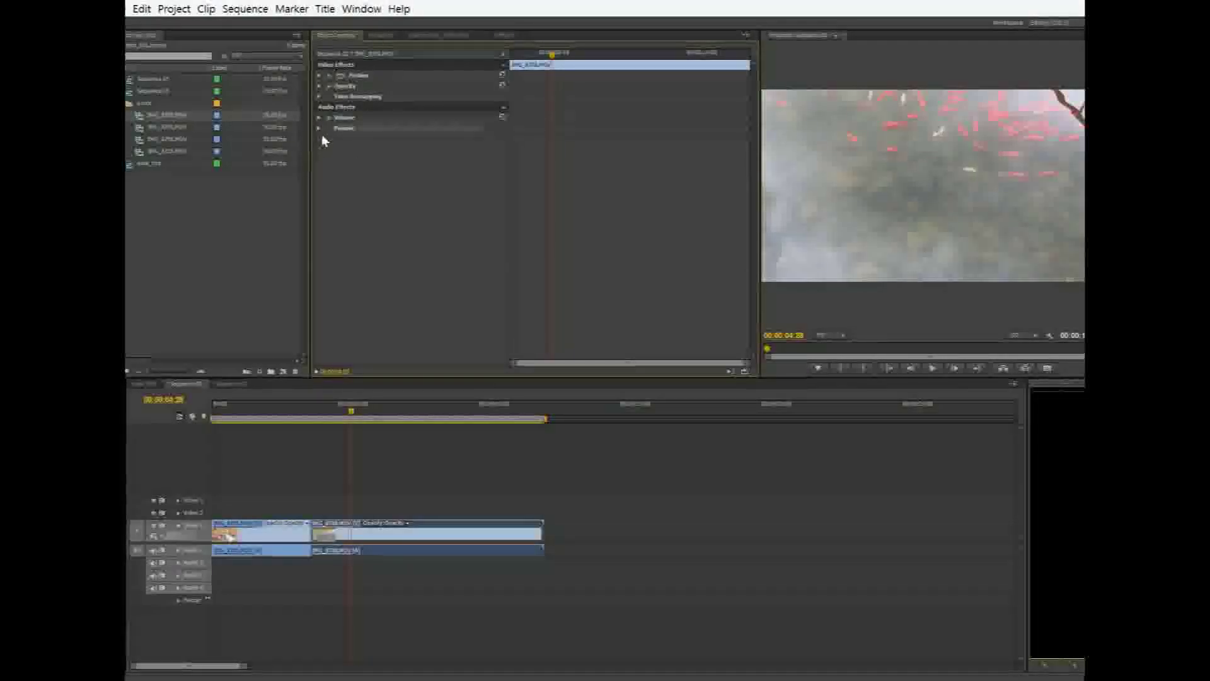
{"action": "left_click", "coordinate": [371, 76]}
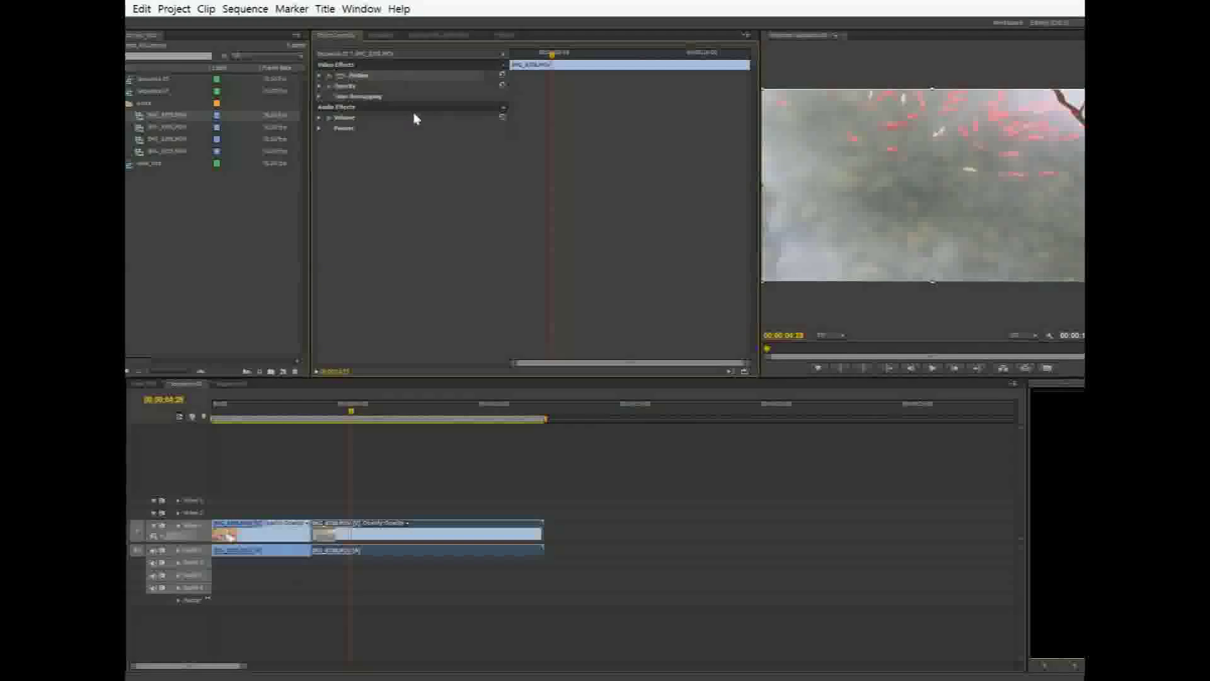
{"action": "left_click", "coordinate": [358, 87]}
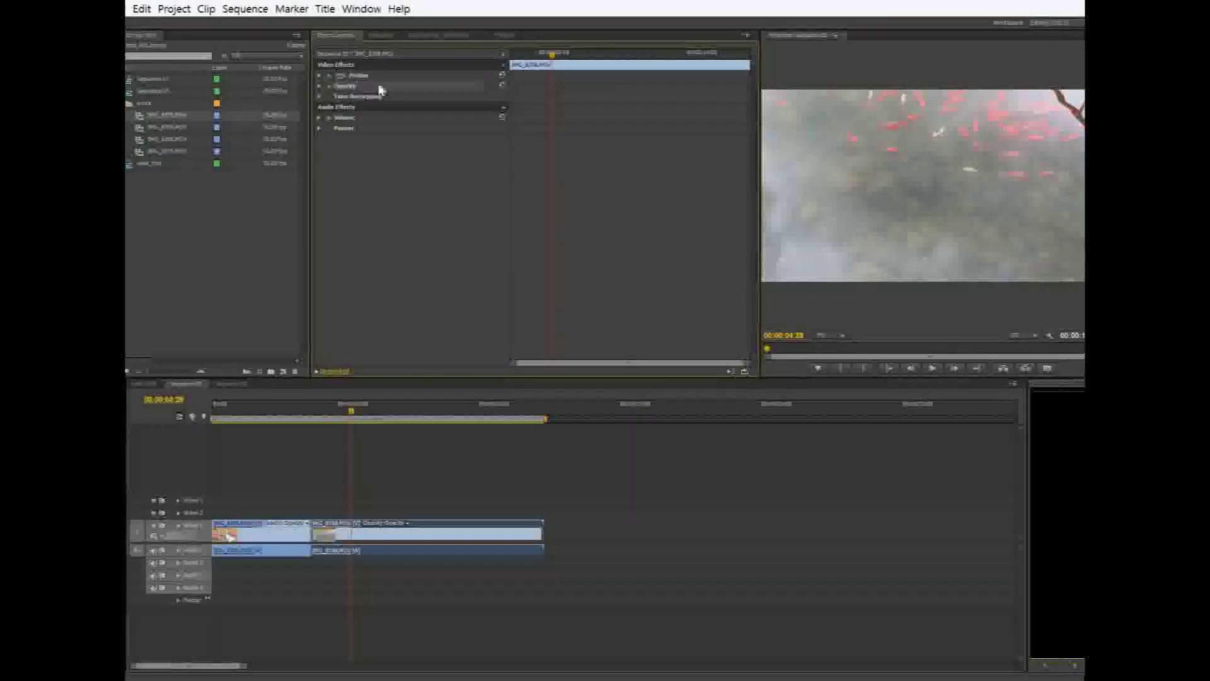
{"action": "left_click", "coordinate": [387, 99]}
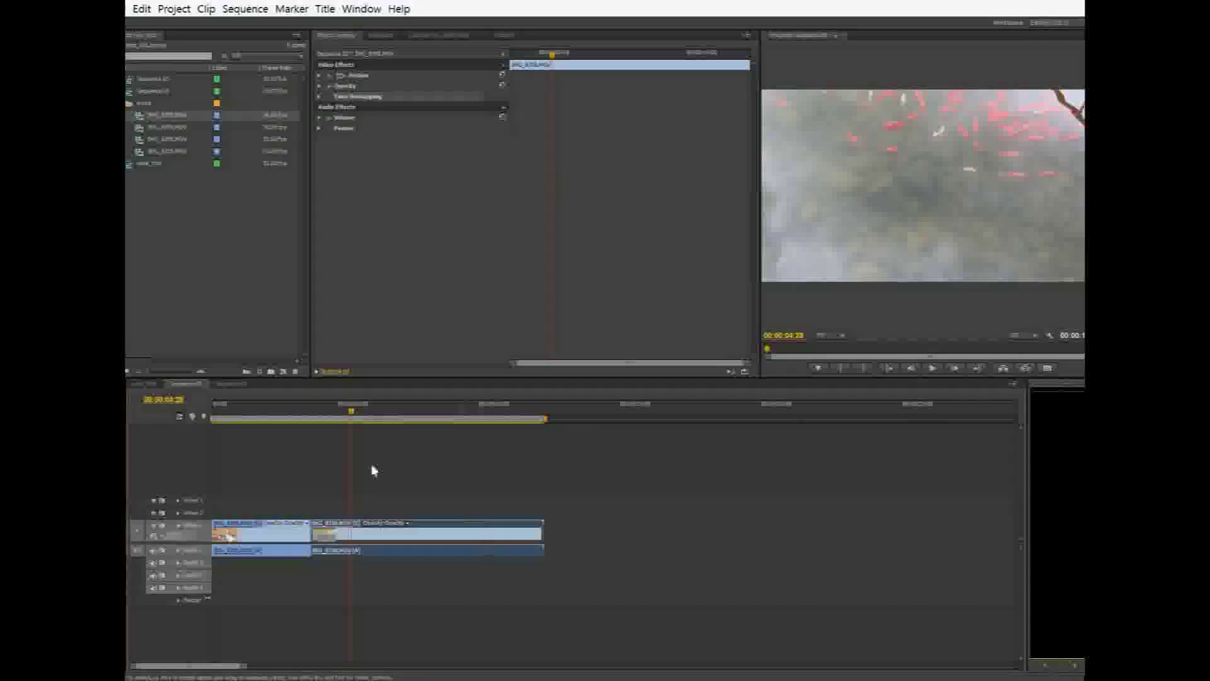
Try to extend the end of the fish-pond clip beyond its full source length in the timeline
{"action": "left_click_drag", "start_coordinate": [334, 413], "coordinate": [456, 438]}
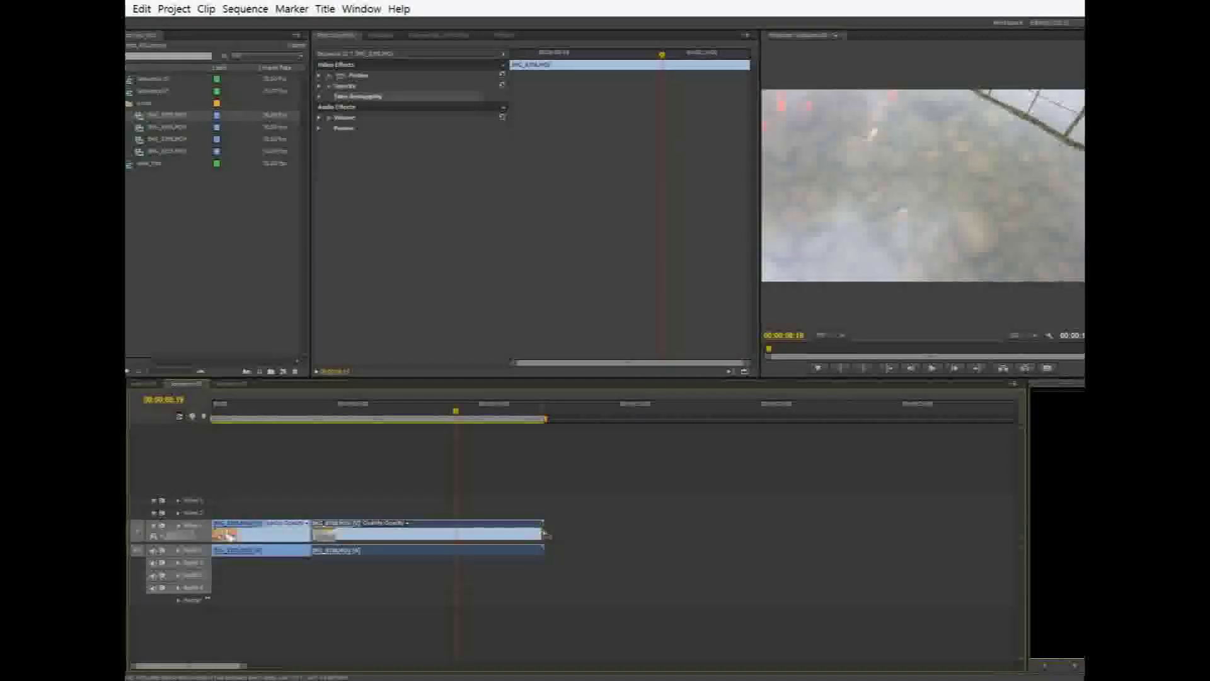
{"action": "left_click_drag", "start_coordinate": [540, 525], "coordinate": [629, 528]}
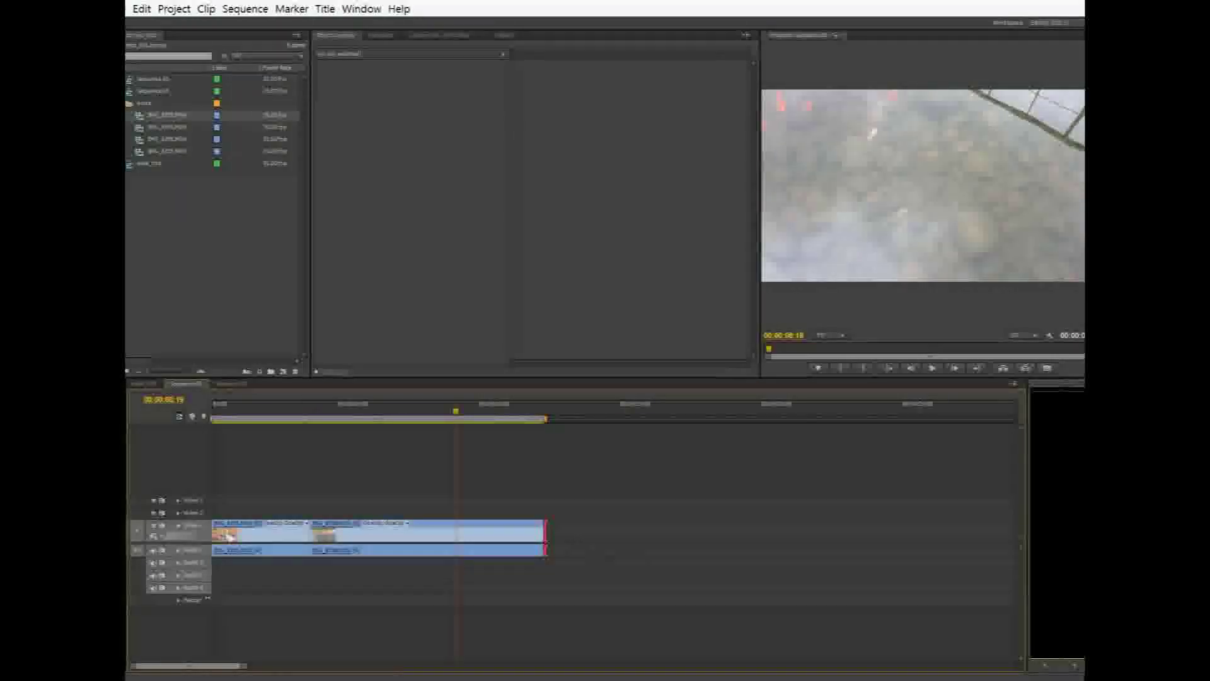
{"action": "left_click", "coordinate": [432, 537]}
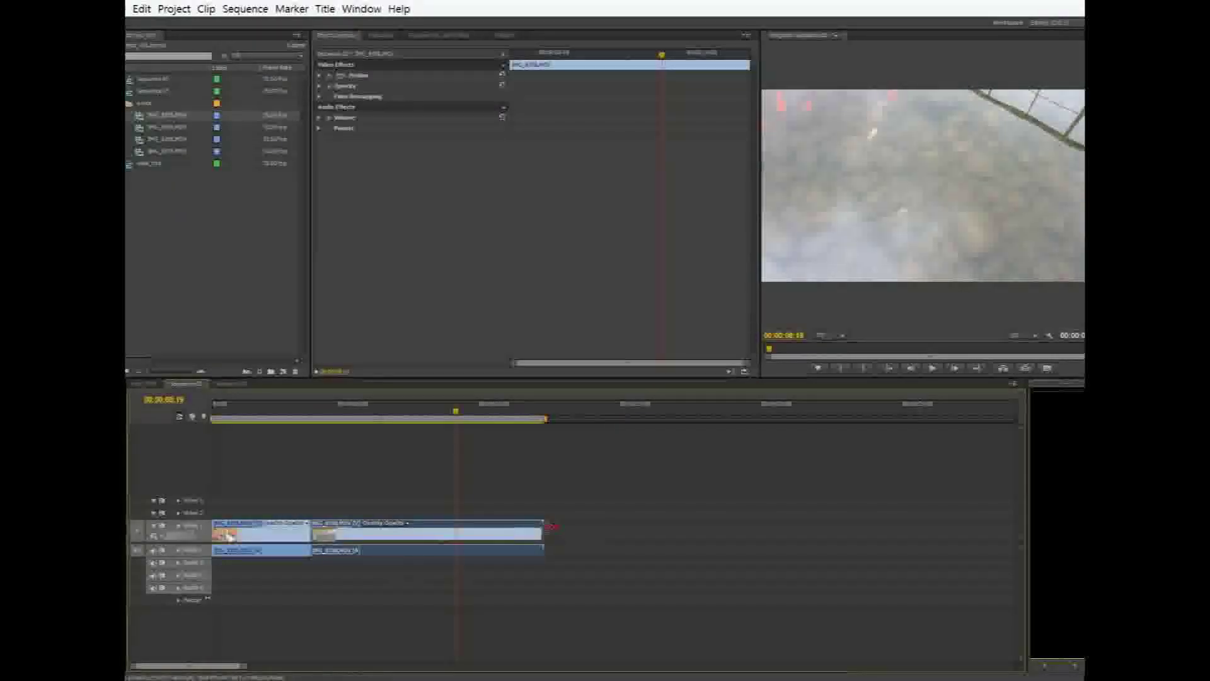
Shorten the fish-pond clip by trimming its end, and extend it back to its full length
{"action": "left_click_drag", "start_coordinate": [539, 527], "coordinate": [440, 528]}
{"action": "left_click_drag", "start_coordinate": [451, 407], "coordinate": [397, 416]}
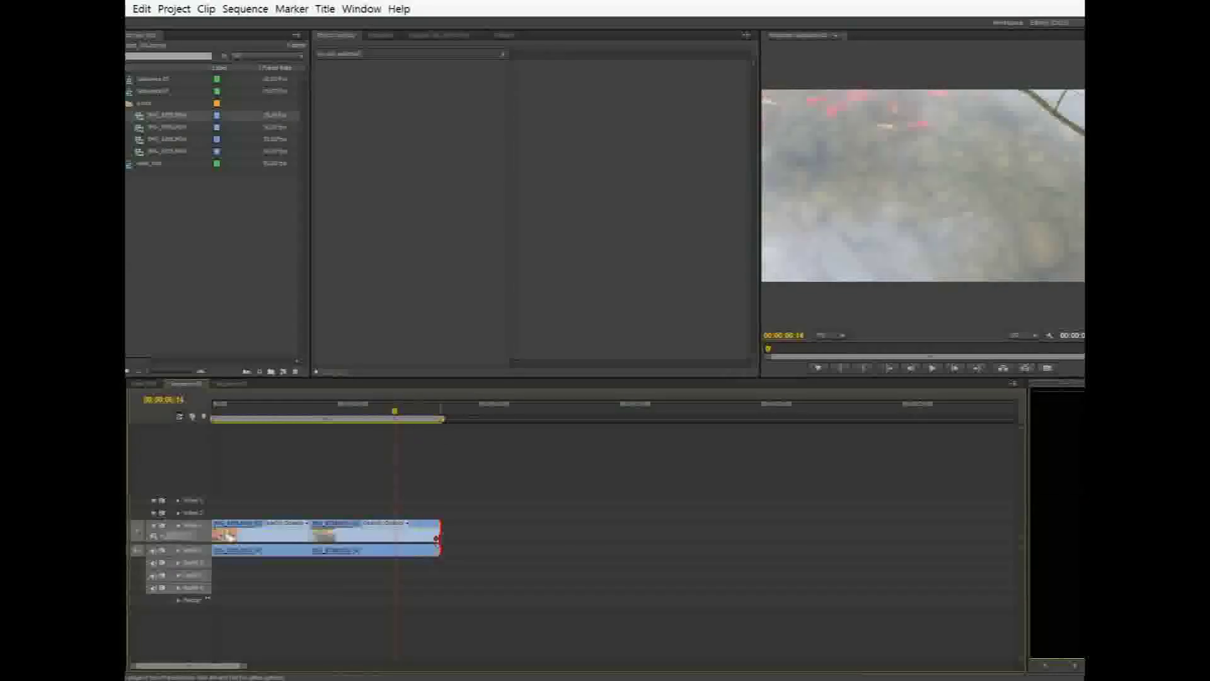
{"action": "left_click_drag", "start_coordinate": [440, 527], "coordinate": [773, 529]}
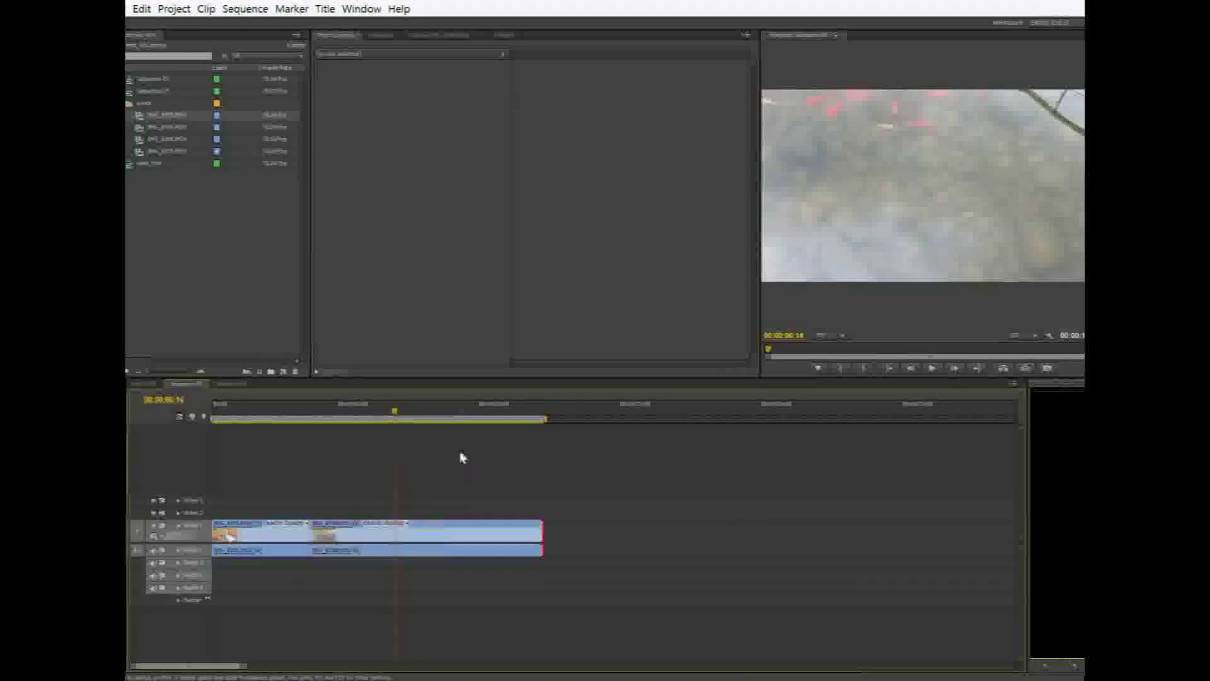
Move the fish-pond clip later in the timeline to leave a gap after the walking clip, and preview both clips
{"action": "left_click_drag", "start_coordinate": [452, 414], "coordinate": [412, 425]}
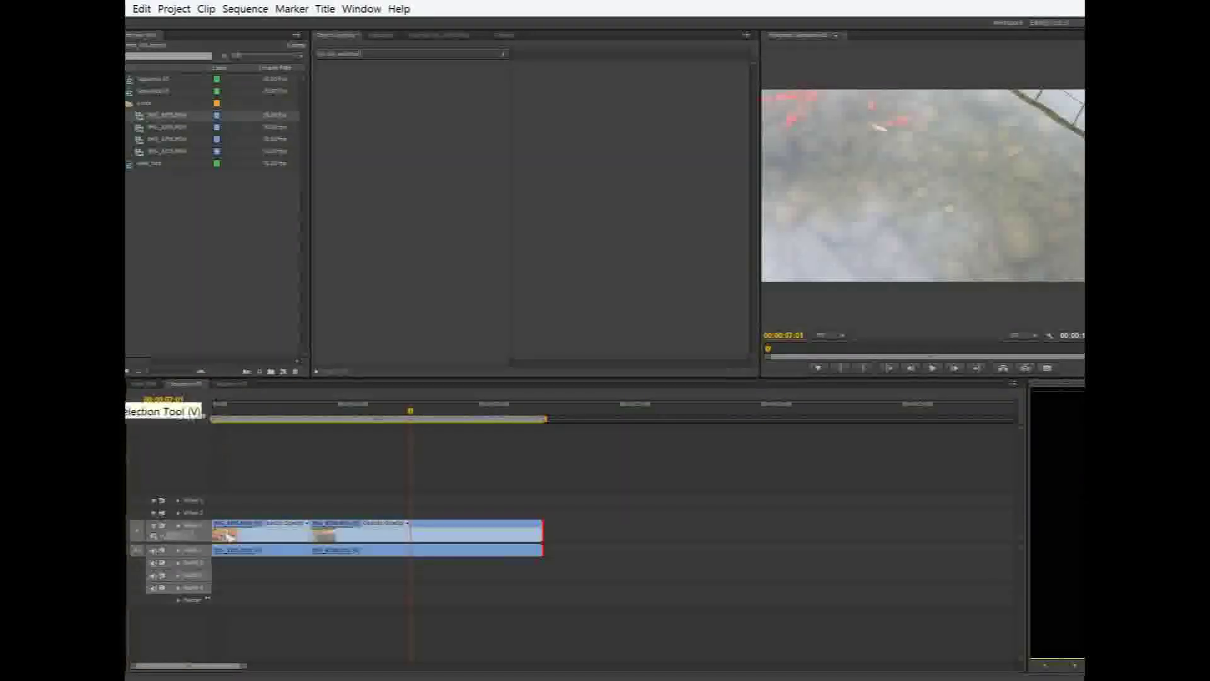
{"action": "left_click_drag", "start_coordinate": [410, 413], "coordinate": [307, 421]}
{"action": "left_click_drag", "start_coordinate": [437, 534], "coordinate": [403, 534]}
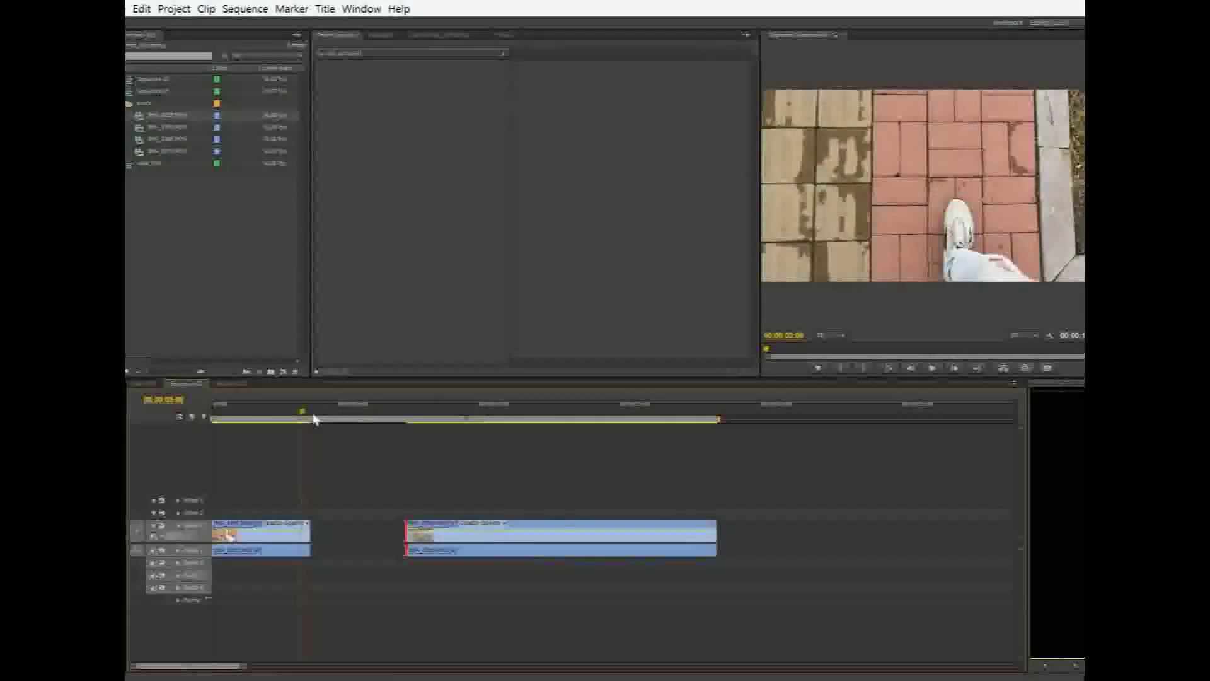
{"action": "left_click_drag", "start_coordinate": [410, 413], "coordinate": [465, 425]}
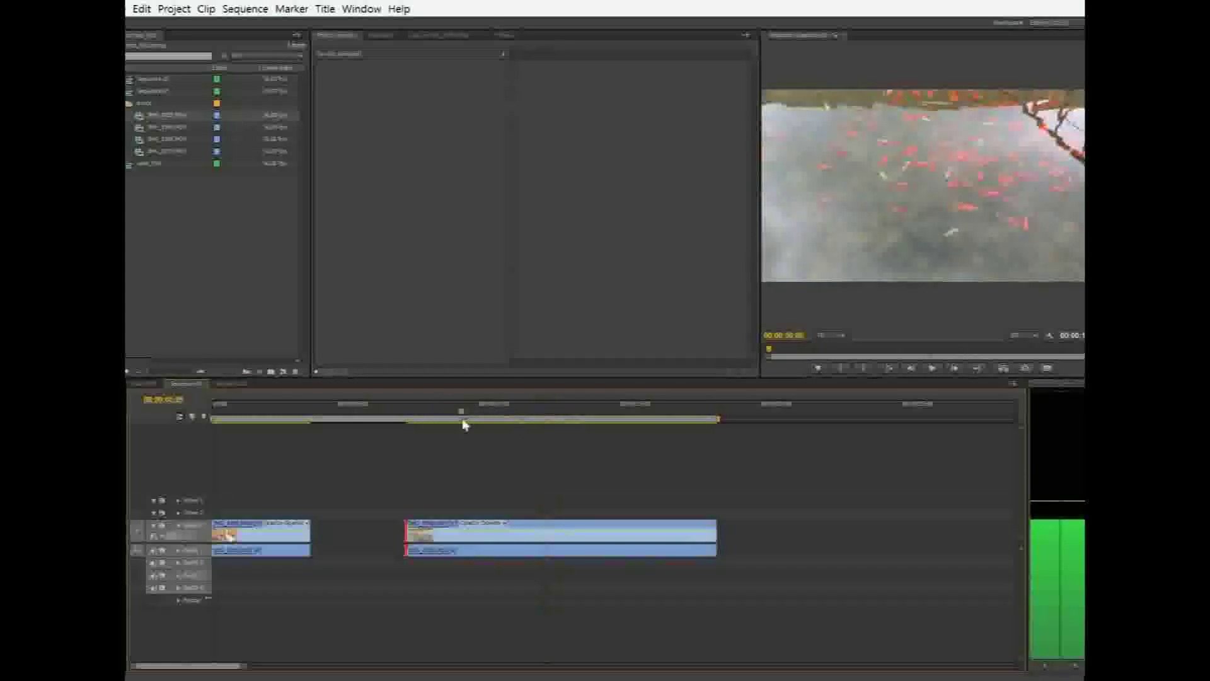
{"action": "left_click_drag", "start_coordinate": [288, 435], "coordinate": [240, 434]}
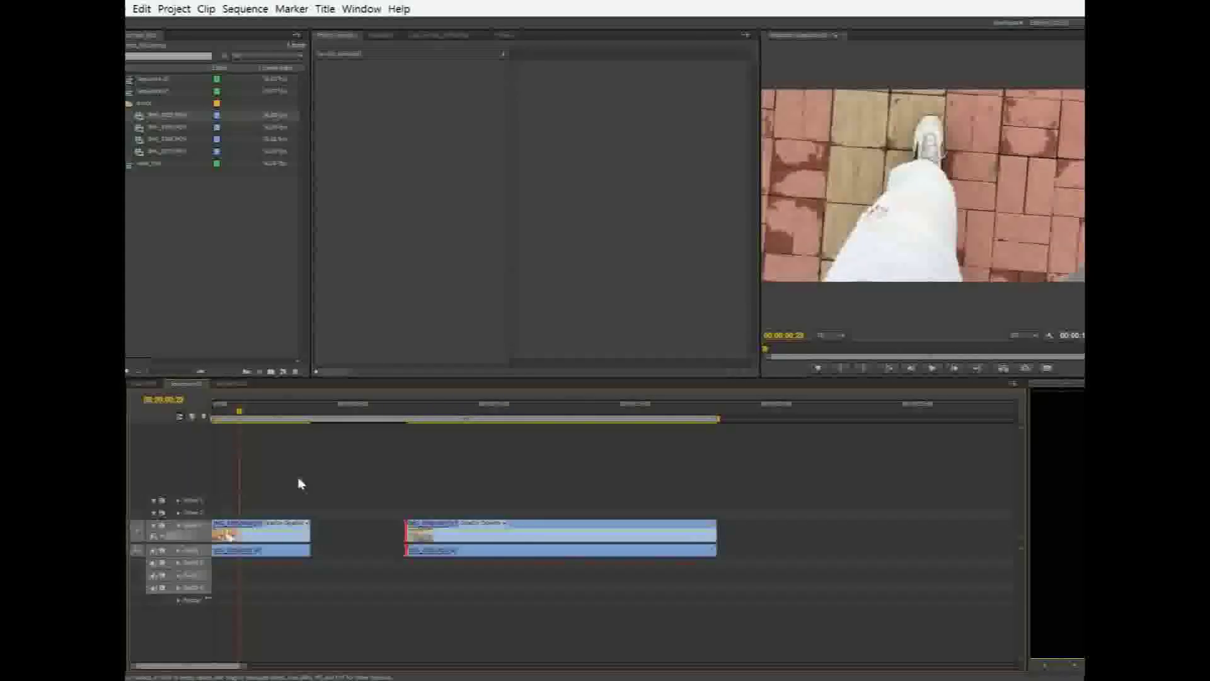
{"action": "left_click", "coordinate": [224, 418]}
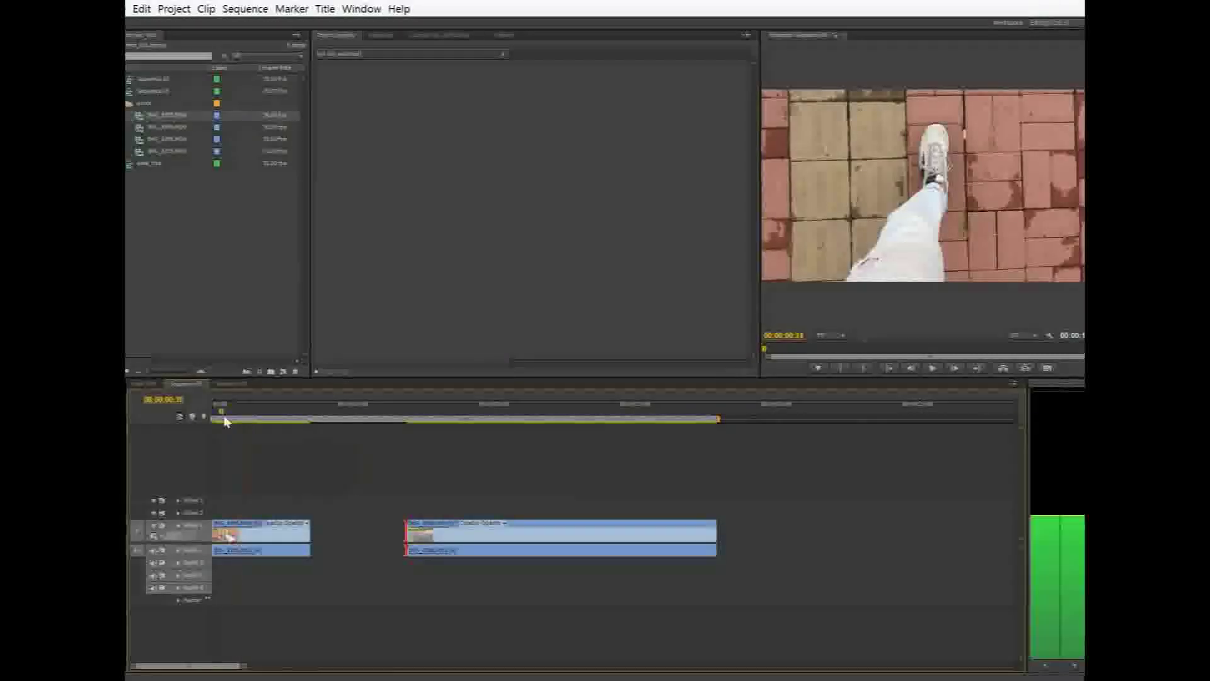
{"action": "left_click_drag", "start_coordinate": [229, 422], "coordinate": [260, 413]}
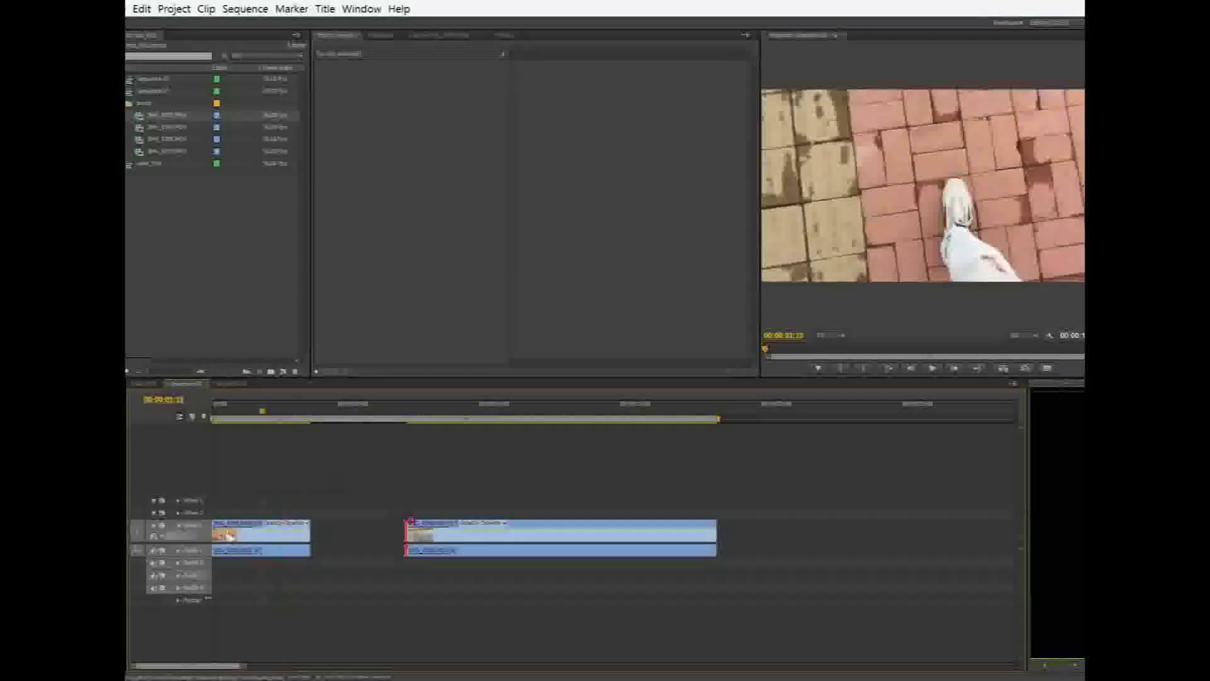
Move the fish-pond clip back against the end of the walking clip and play the sequence
{"action": "left_click", "coordinate": [473, 531]}
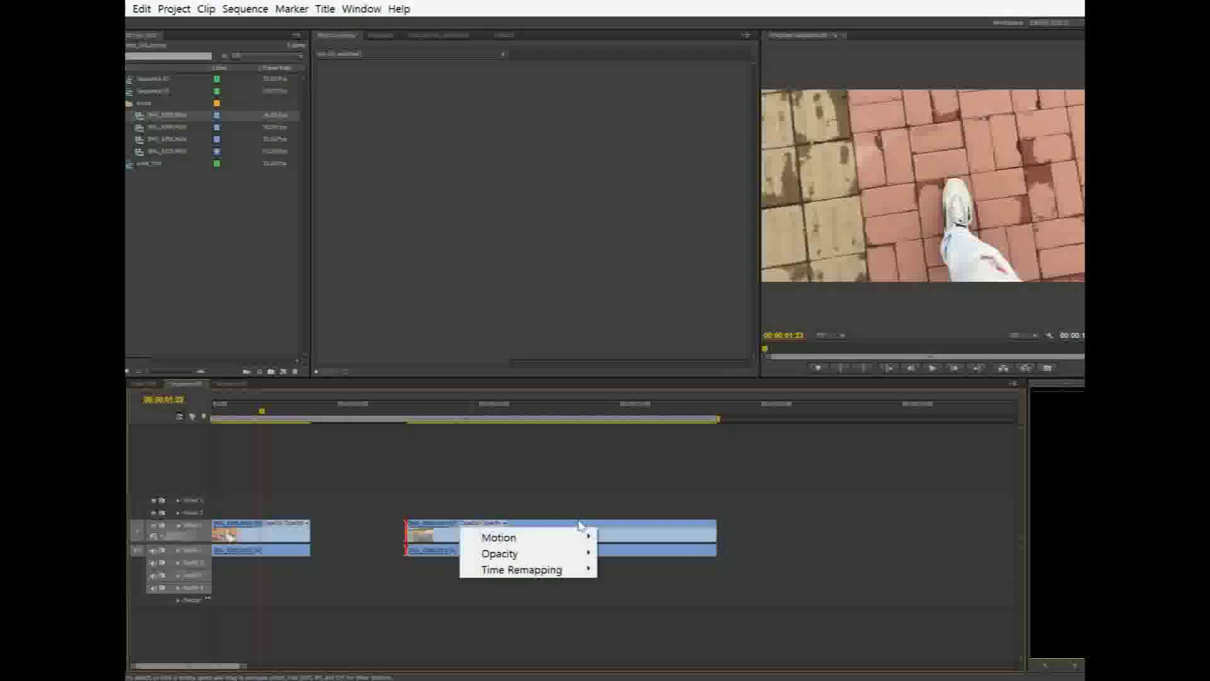
{"action": "left_click", "coordinate": [603, 531]}
{"action": "left_click_drag", "start_coordinate": [603, 532], "coordinate": [507, 532]}
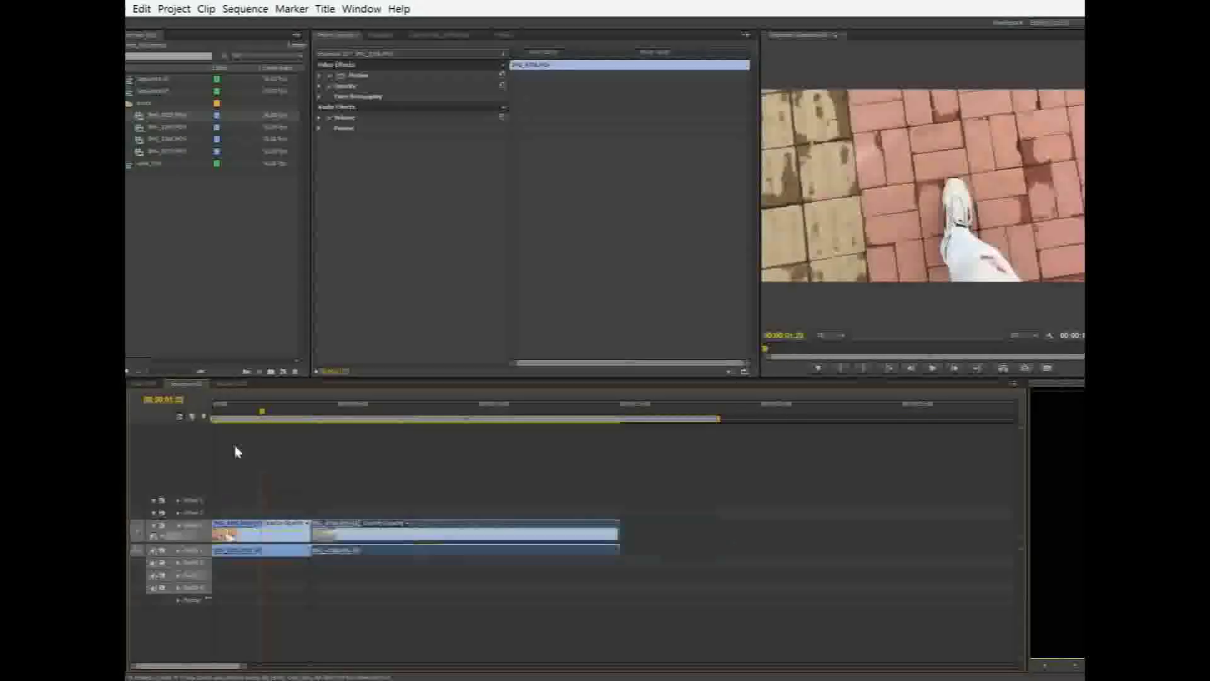
{"action": "key", "text": "space"}
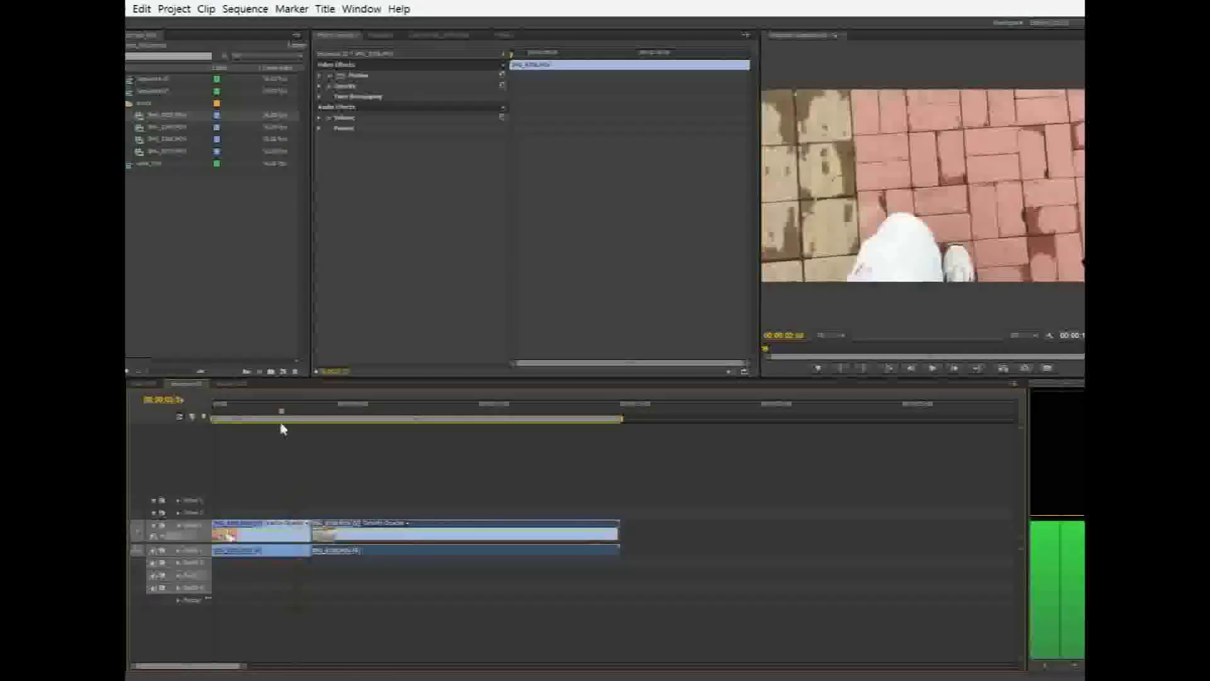
Speed up the walking clip by rate-stretching its end back to the middle of its length, and ripple-delete the gap before the fish-pond clip
{"action": "left_click", "coordinate": [257, 424]}
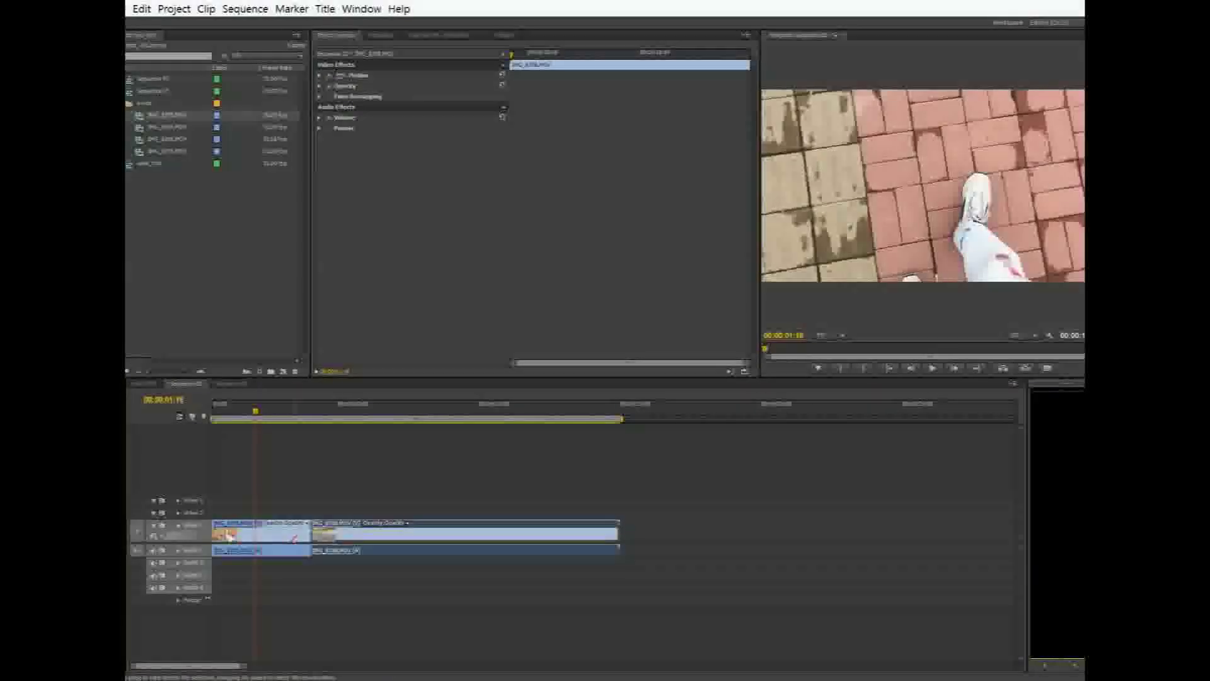
{"action": "left_click", "coordinate": [228, 536]}
{"action": "left_click_drag", "start_coordinate": [308, 528], "coordinate": [254, 533]}
{"action": "right_click", "coordinate": [285, 535]}
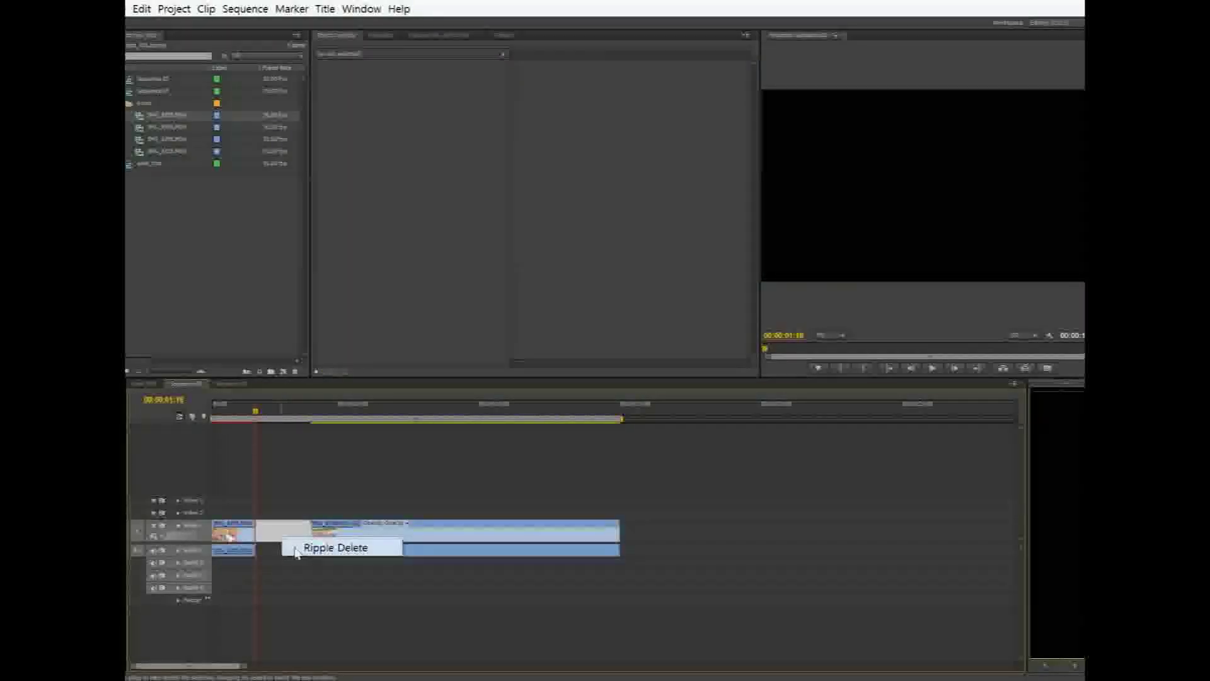
{"action": "left_click", "coordinate": [343, 543]}
Play the sequence from the start across the sped-up walking clip into the fish-pond clip
{"action": "left_click_drag", "start_coordinate": [255, 413], "coordinate": [184, 414]}
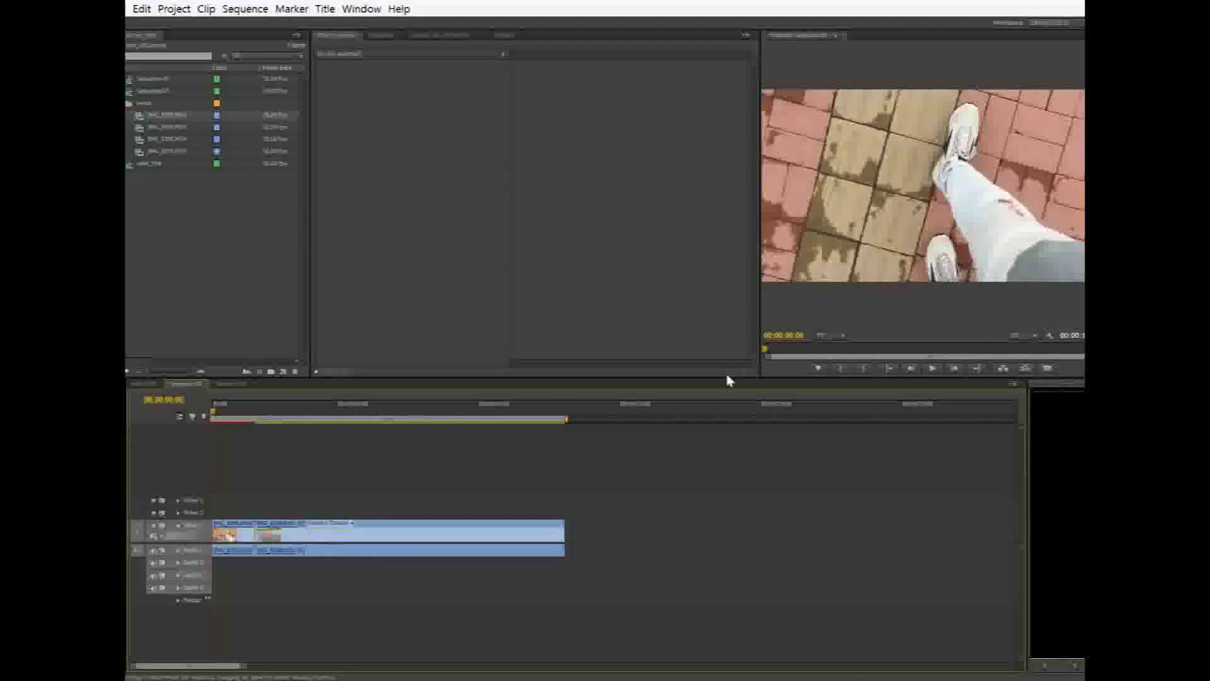
{"action": "key", "text": "space"}
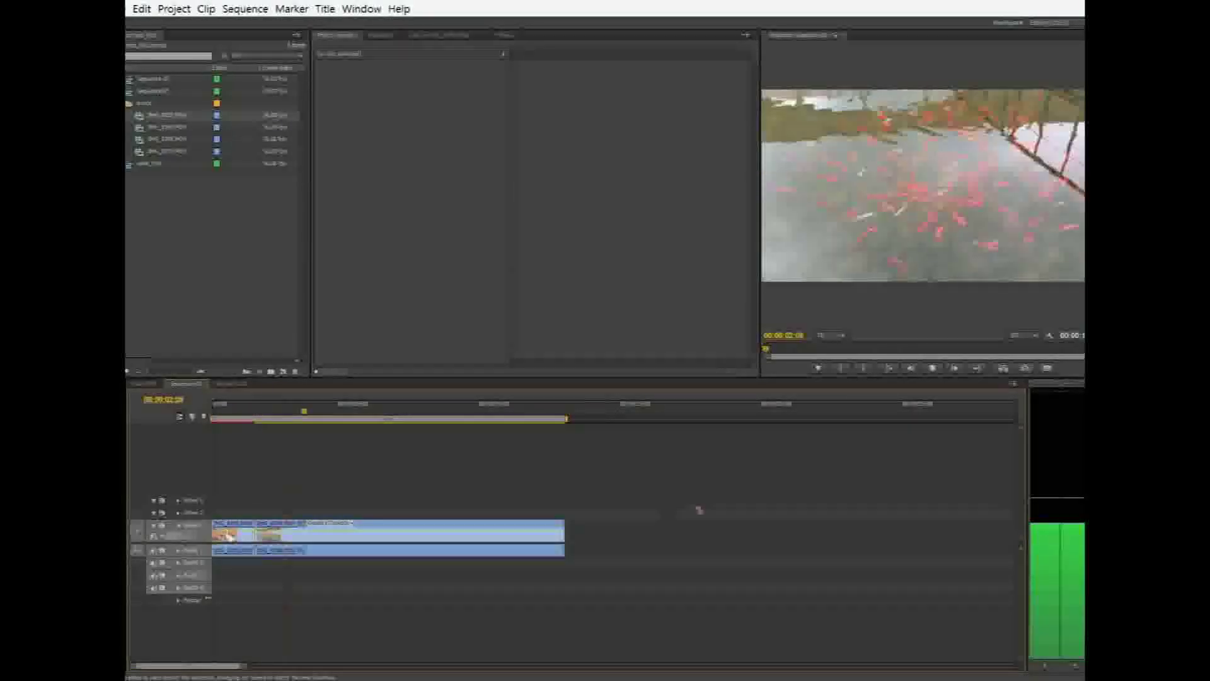
{"action": "key", "text": "space"}
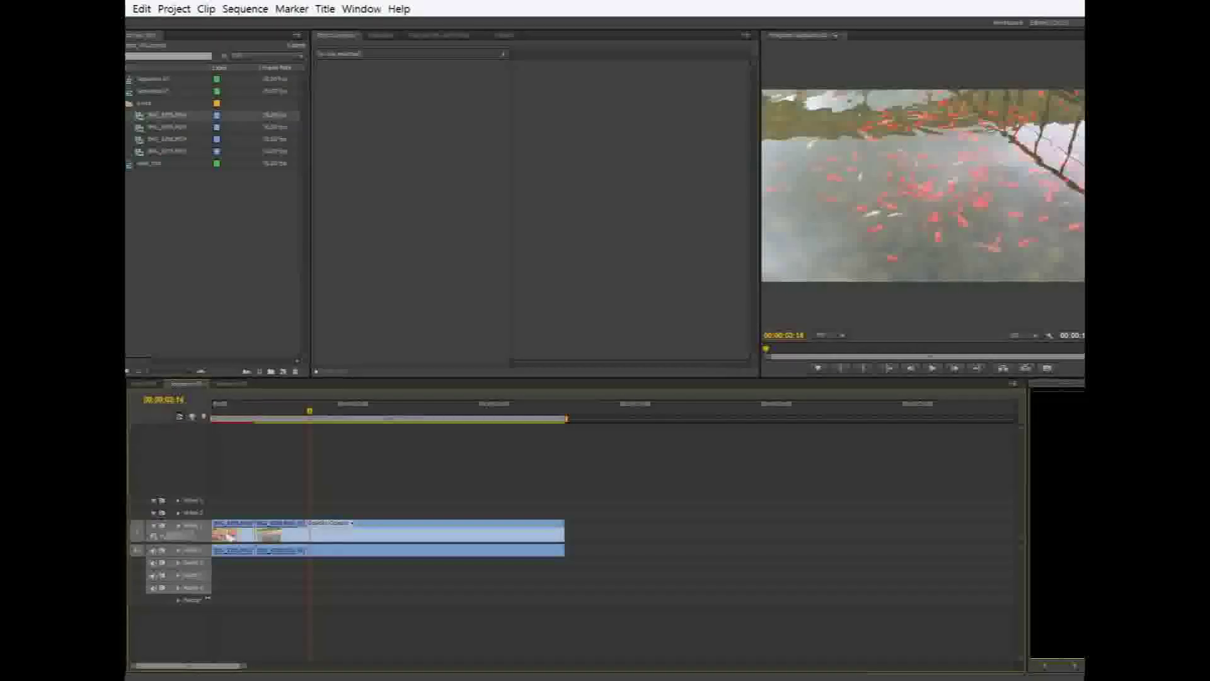
Move the fish-pond clip far along the timeline and slow the walking clip by rate-stretching its end to about 12 seconds
{"action": "left_click", "coordinate": [292, 541]}
{"action": "left_click_drag", "start_coordinate": [291, 541], "coordinate": [633, 541]}
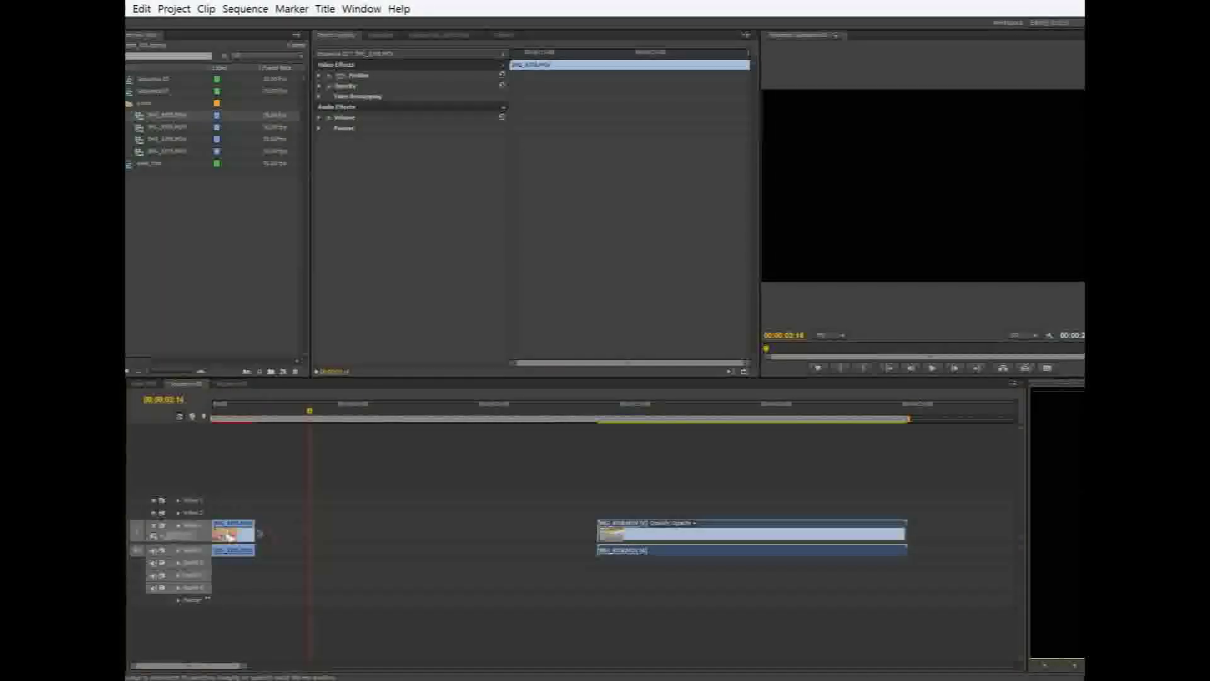
{"action": "left_click_drag", "start_coordinate": [256, 530], "coordinate": [550, 541]}
Preview the slowed walking clip at several points along its length
{"action": "left_click", "coordinate": [213, 421]}
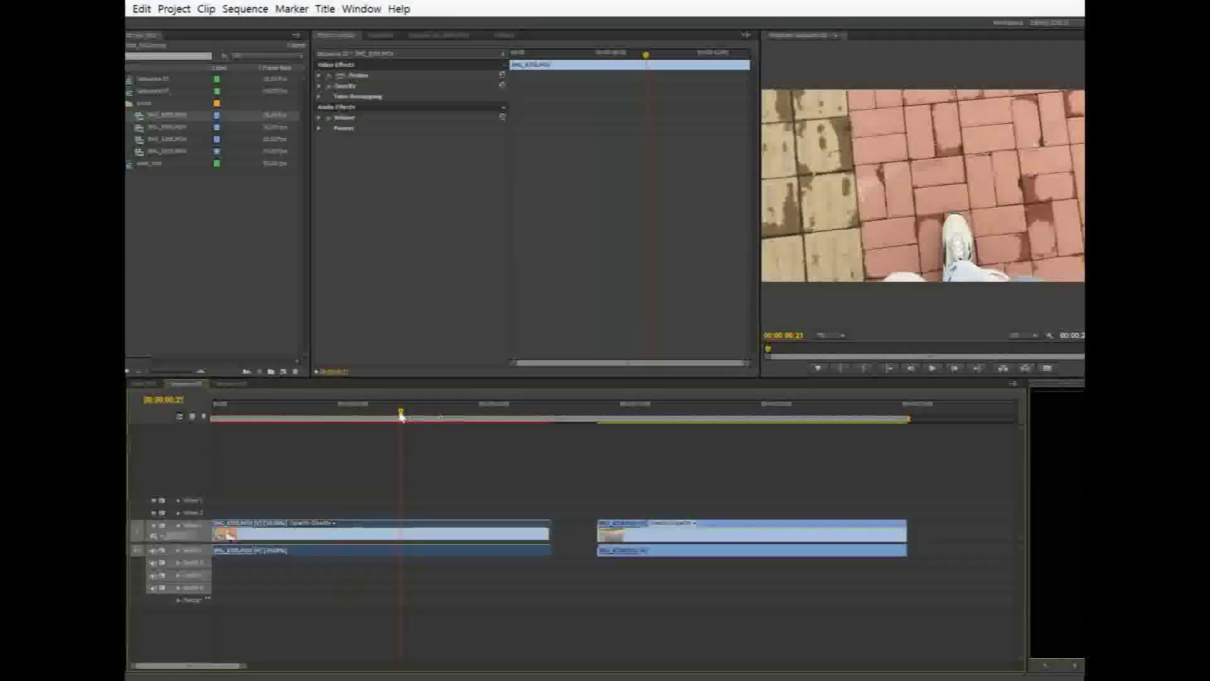
{"action": "left_click", "coordinate": [339, 416]}
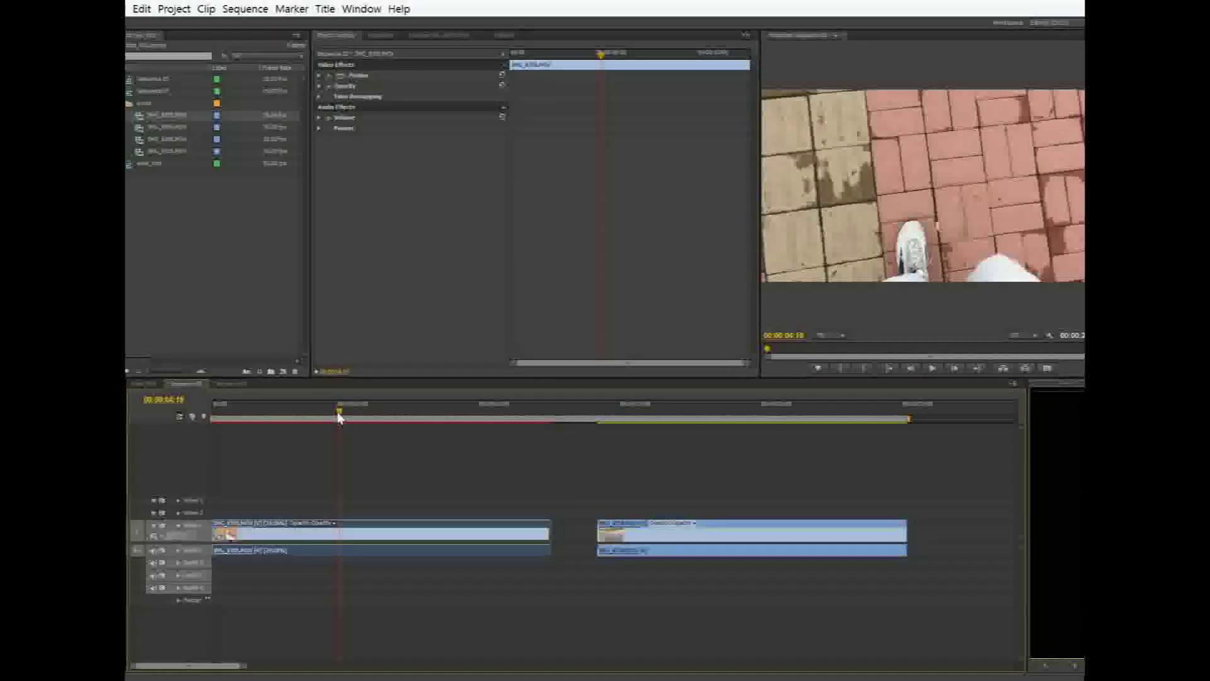
{"action": "left_click_drag", "start_coordinate": [338, 418], "coordinate": [250, 422]}
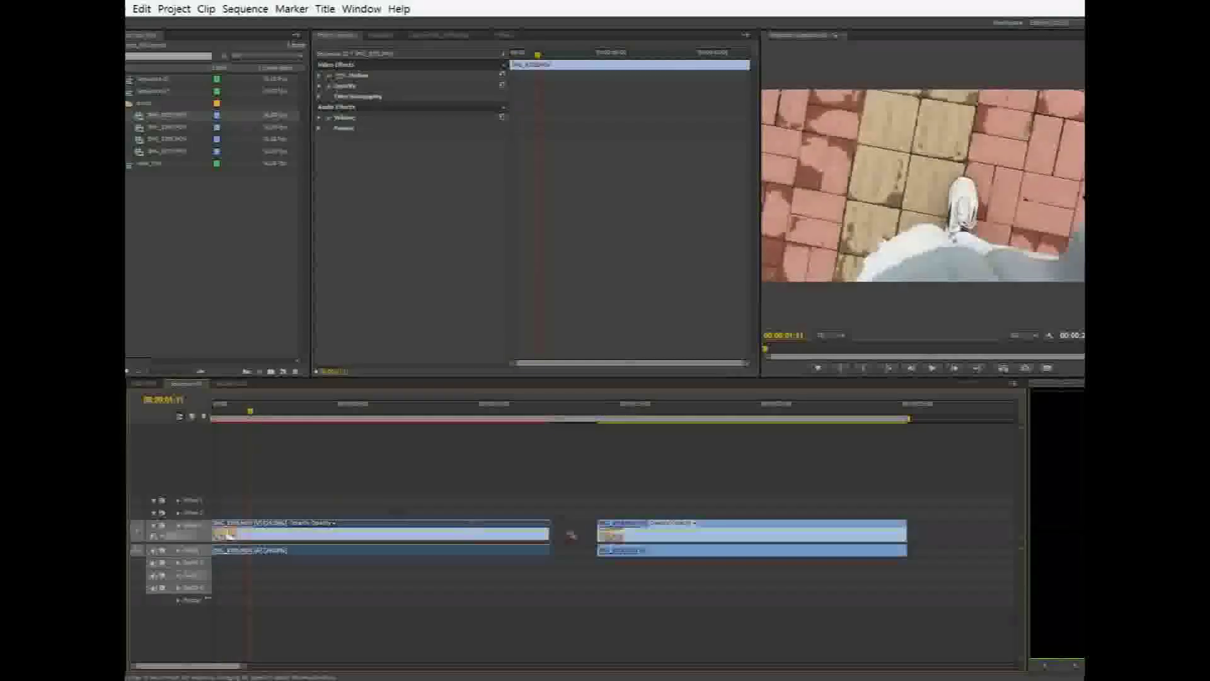
Delete the fish-pond clip and slow the walking clip further by rate-stretching its end to about 20 seconds
{"action": "left_click", "coordinate": [667, 537]}
{"action": "key", "text": "Delete"}
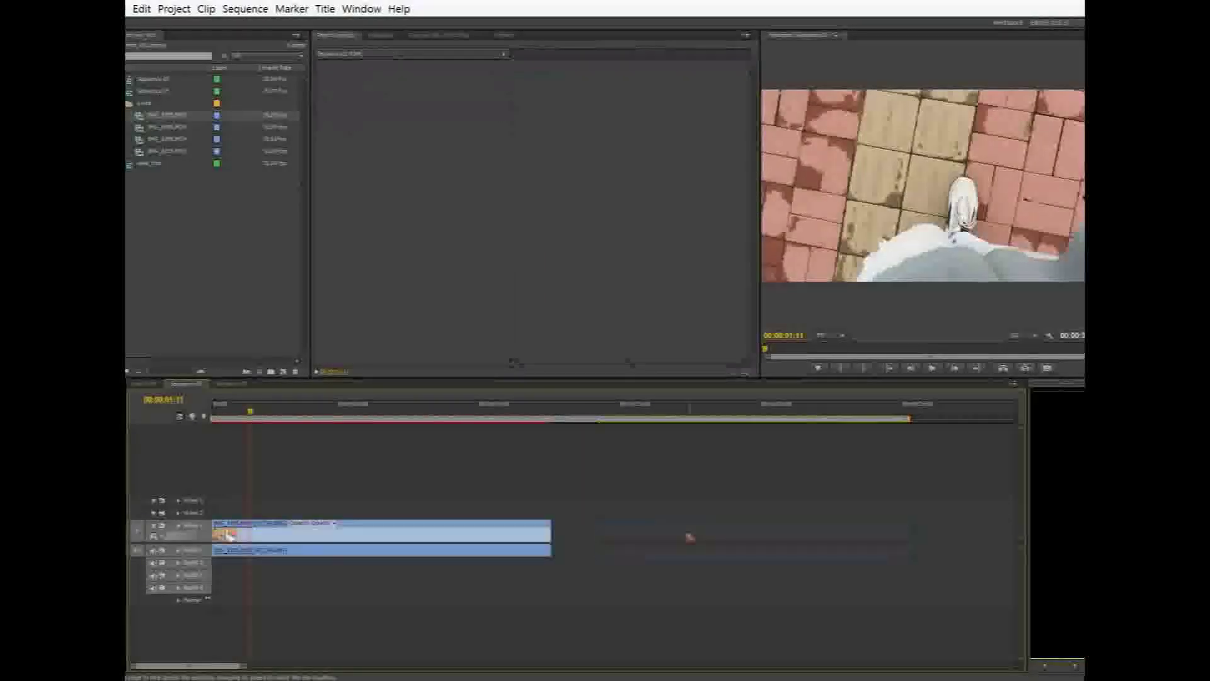
{"action": "left_click", "coordinate": [229, 534]}
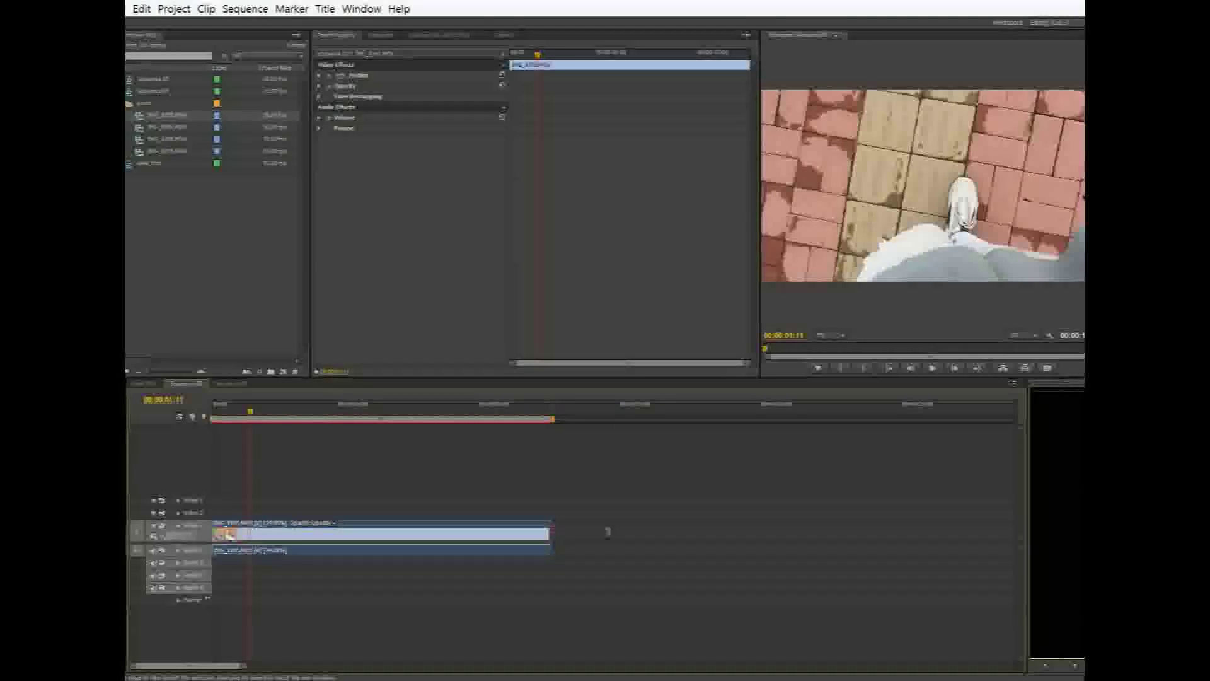
{"action": "left_click", "coordinate": [586, 531]}
{"action": "left_click_drag", "start_coordinate": [550, 532], "coordinate": [782, 531]}
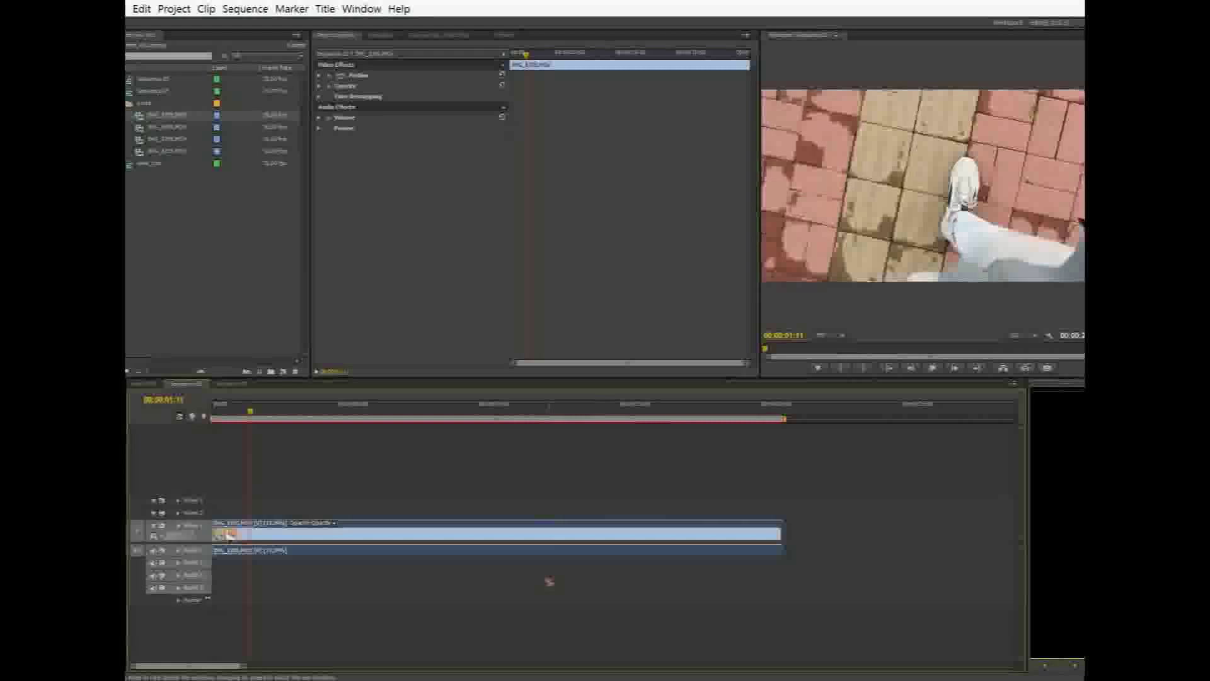
{"action": "key", "text": "space"}
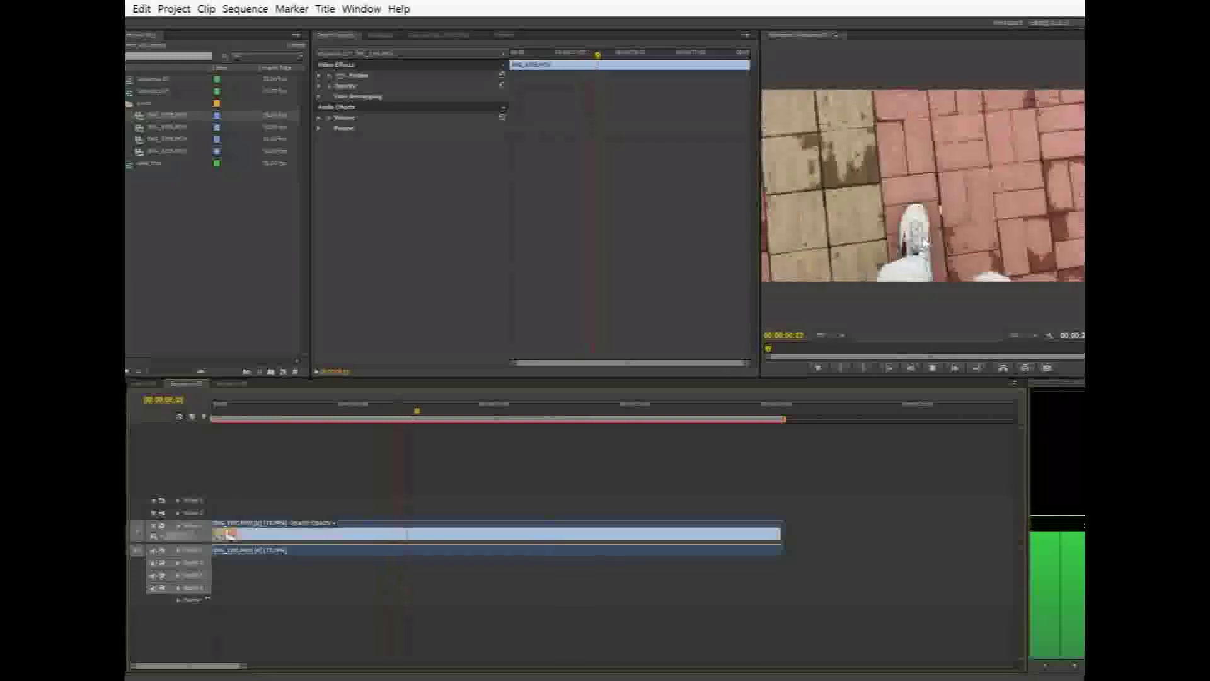
{"action": "key", "text": "space"}
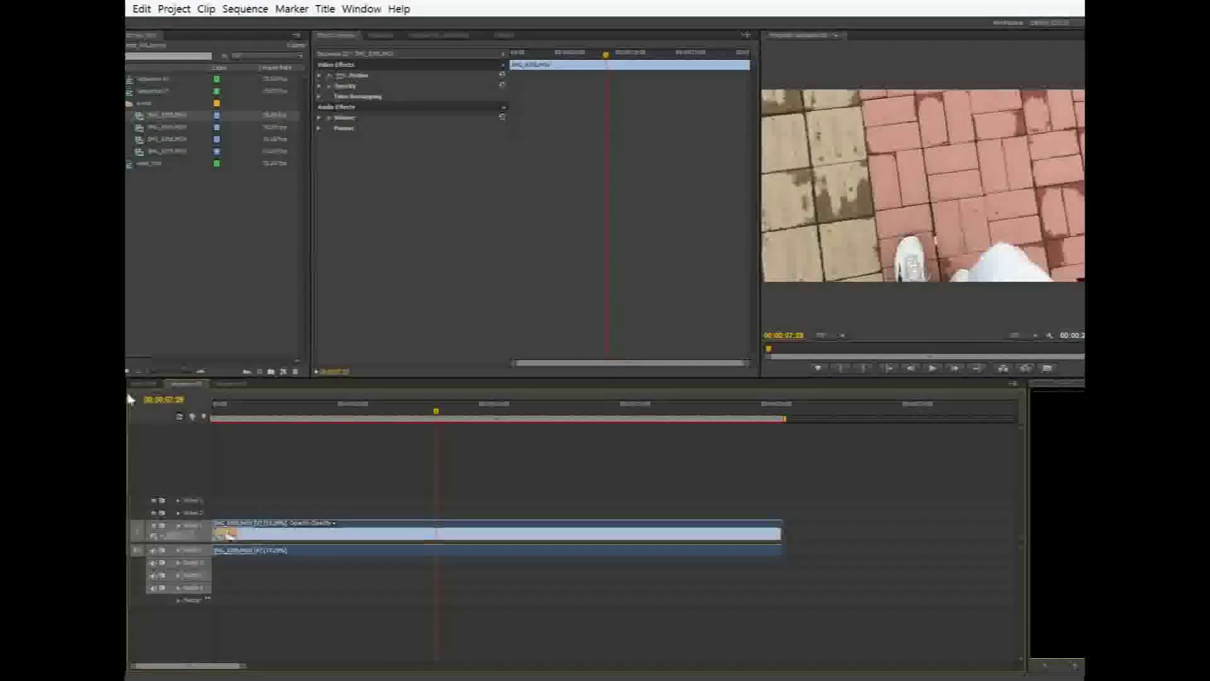
Restore the walking clip to 100% speed through its Speed/Duration settings and play it back
{"action": "right_click", "coordinate": [528, 541]}
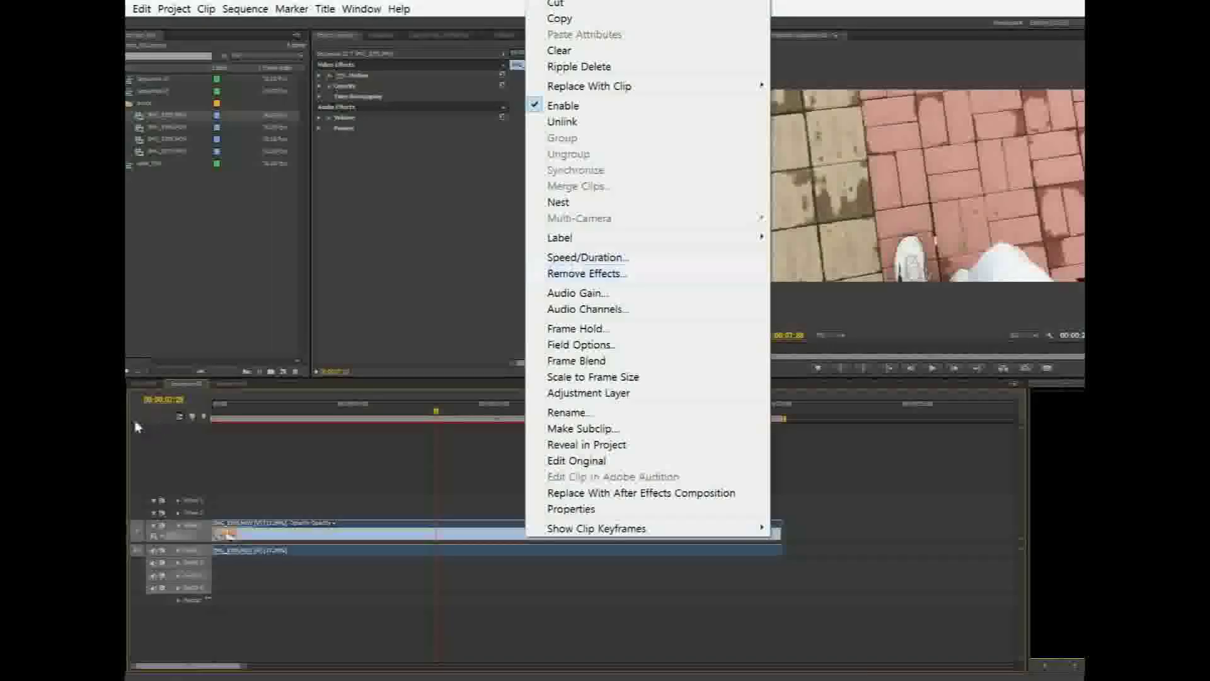
{"action": "left_click", "coordinate": [617, 262]}
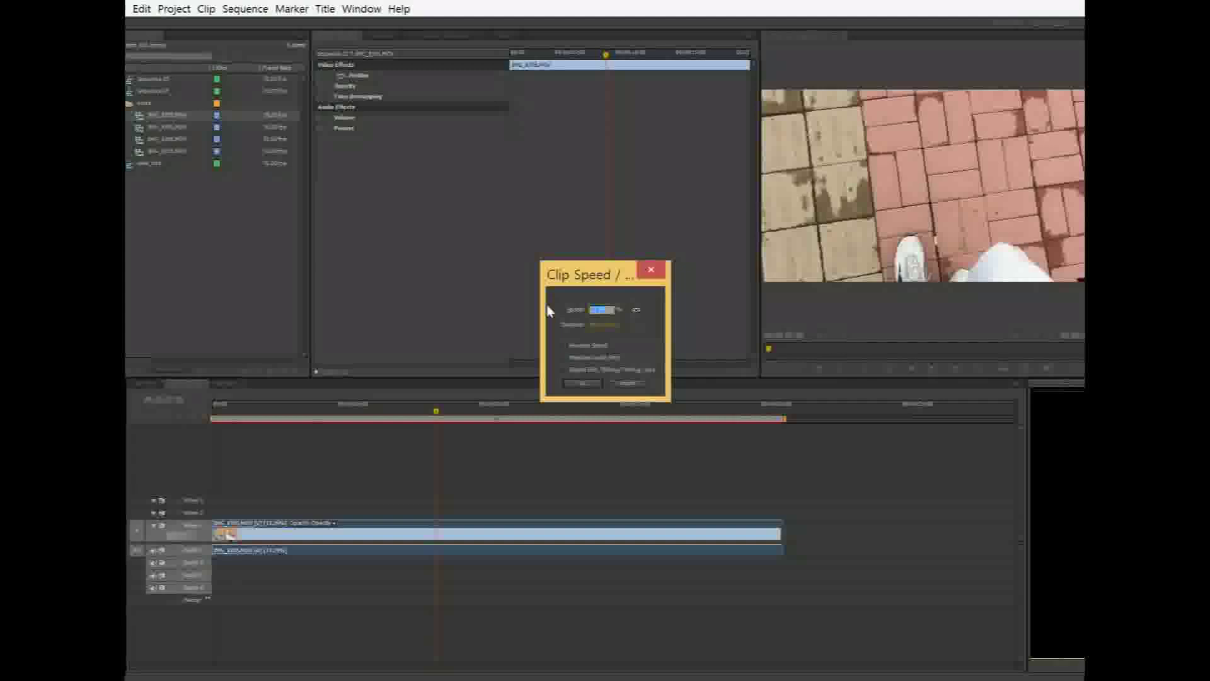
{"action": "type", "text": "1"}
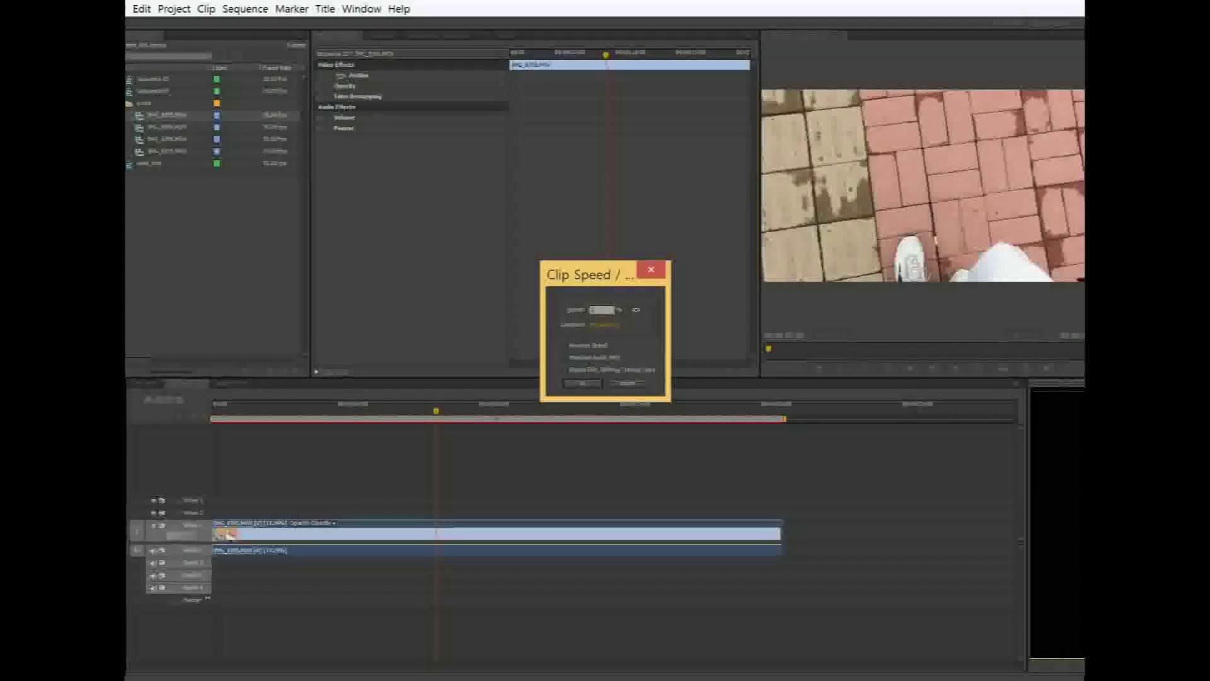
{"action": "key", "text": "Return"}
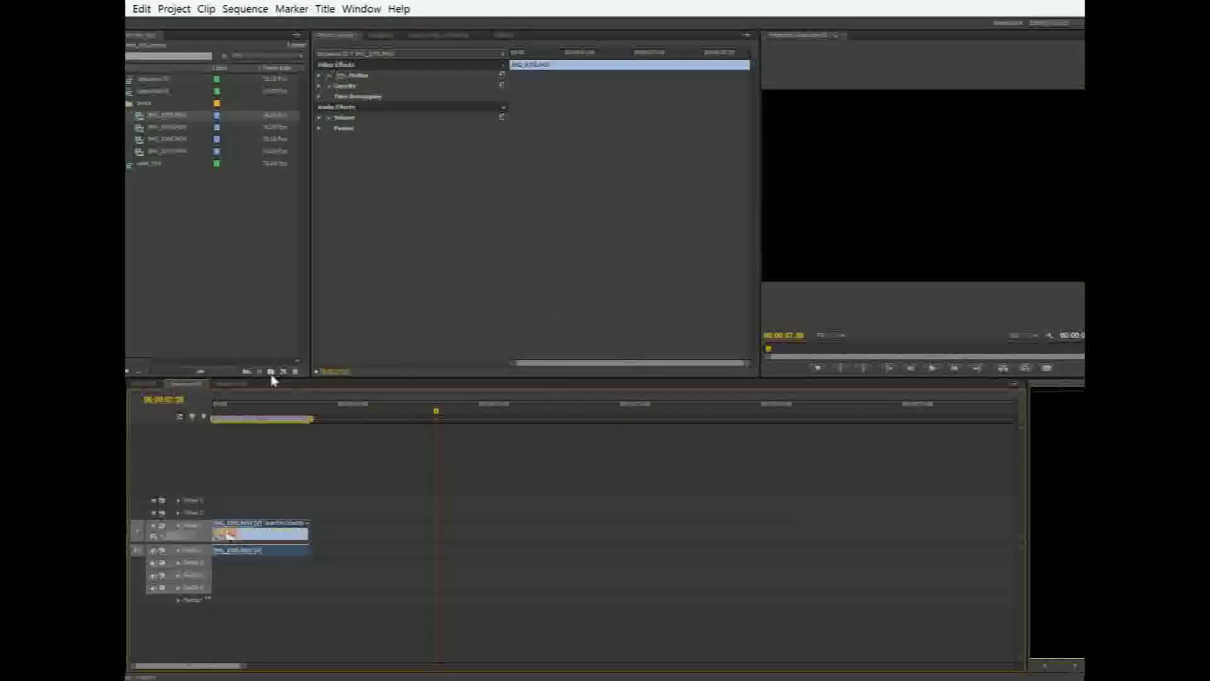
{"action": "key", "text": "space"}
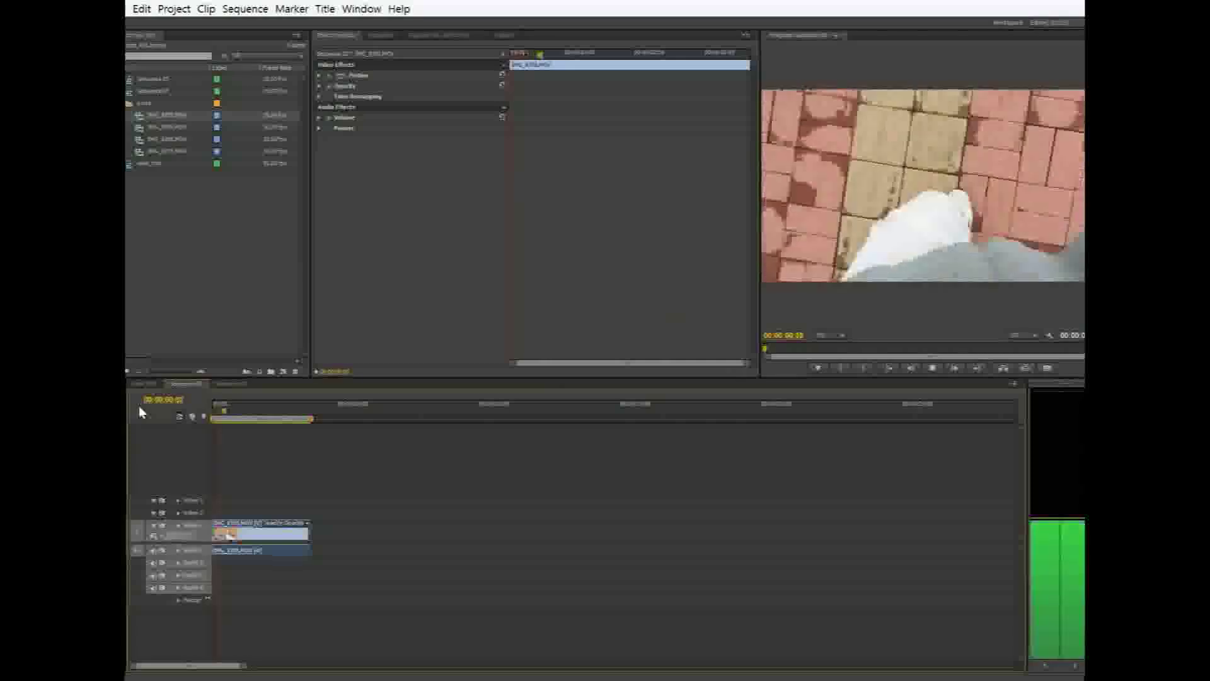
{"action": "key", "text": "space"}
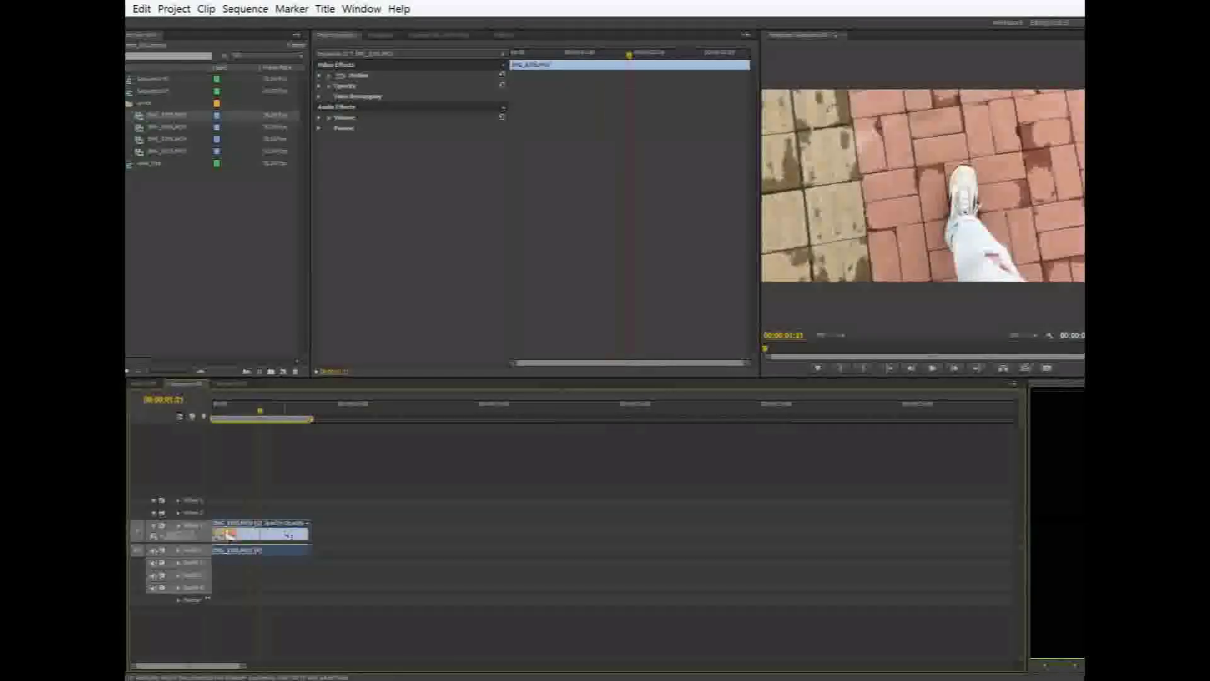
Set the walking clip's speed to 200% in its Speed/Duration settings
{"action": "right_click", "coordinate": [286, 540]}
{"action": "left_click", "coordinate": [283, 540]}
{"action": "right_click", "coordinate": [282, 541]}
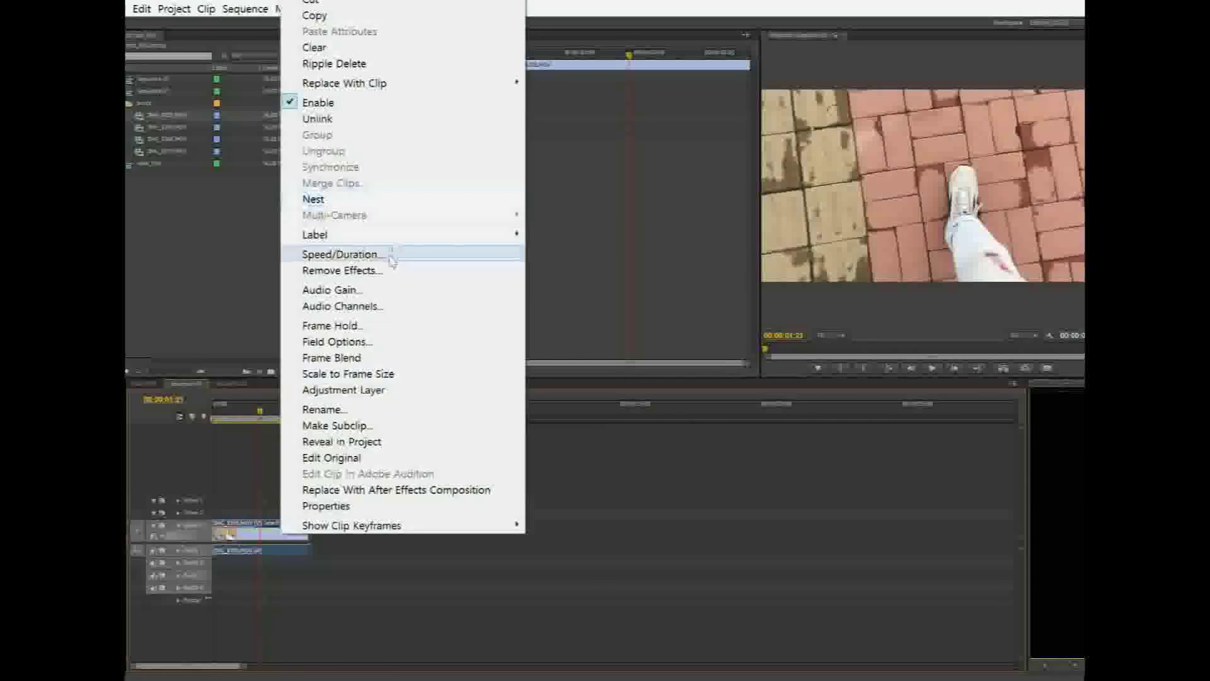
{"action": "left_click", "coordinate": [387, 255]}
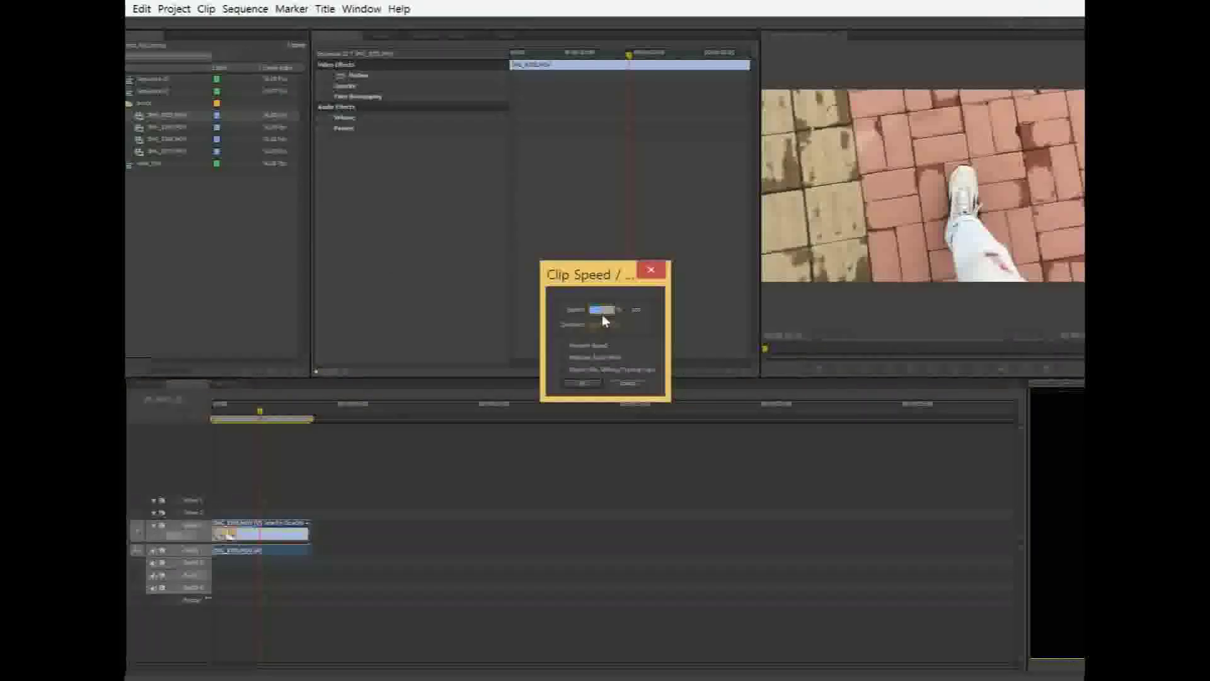
{"action": "type", "text": "200"}
{"action": "key", "text": "Return"}
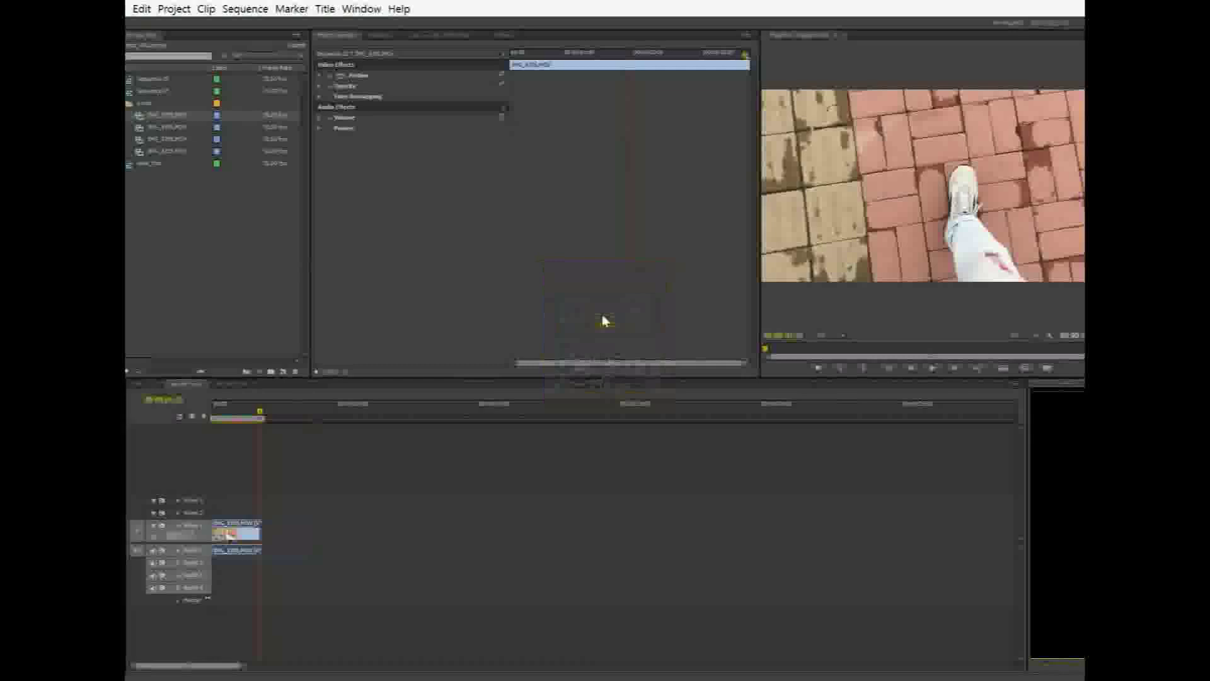
Play the double-speed walking clip from the start of the sequence
{"action": "key", "text": "Home"}
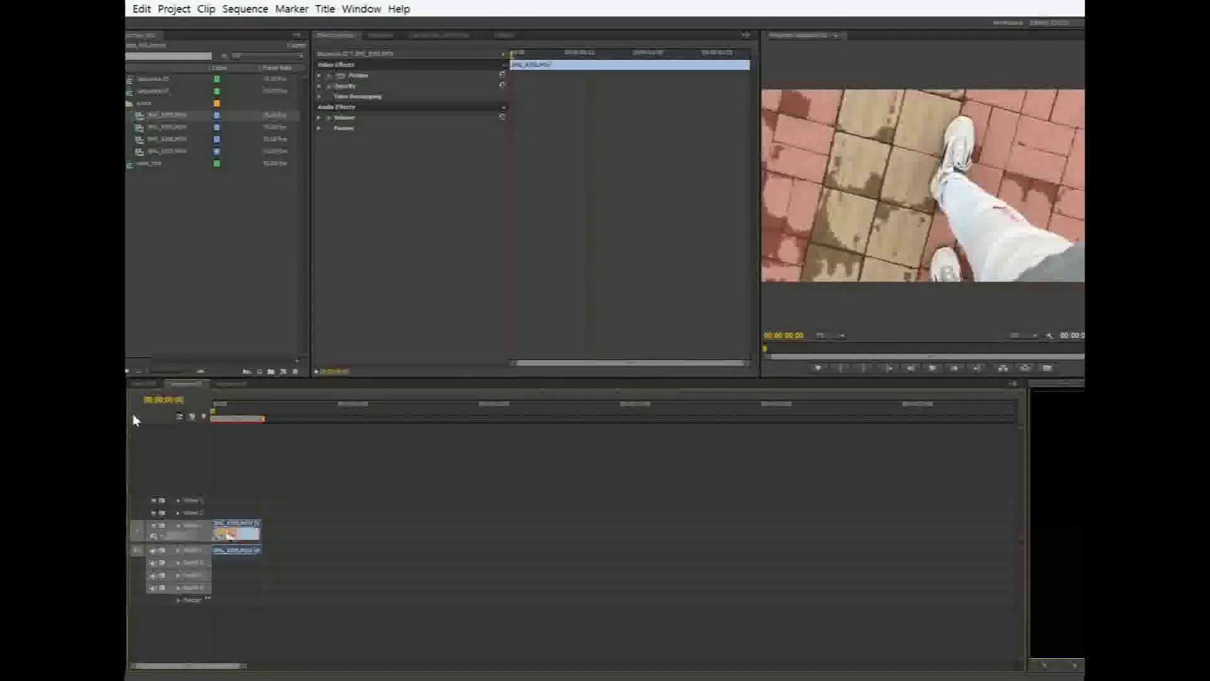
{"action": "key", "text": "space"}
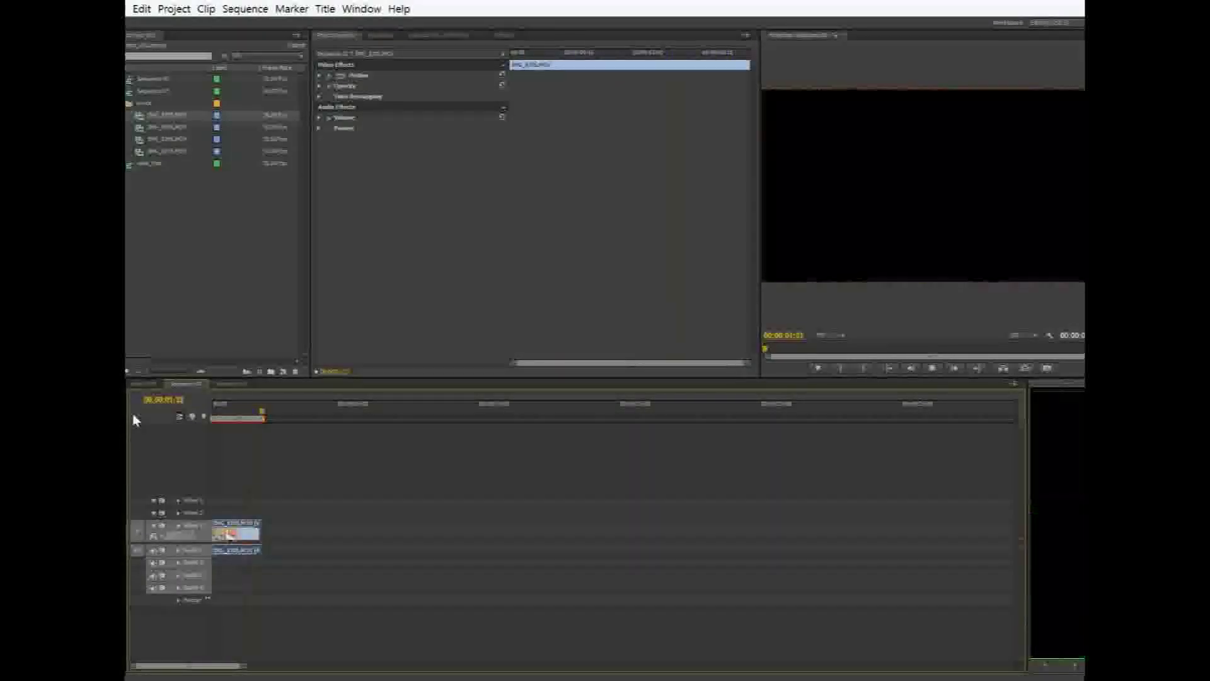
{"action": "key", "text": "space"}
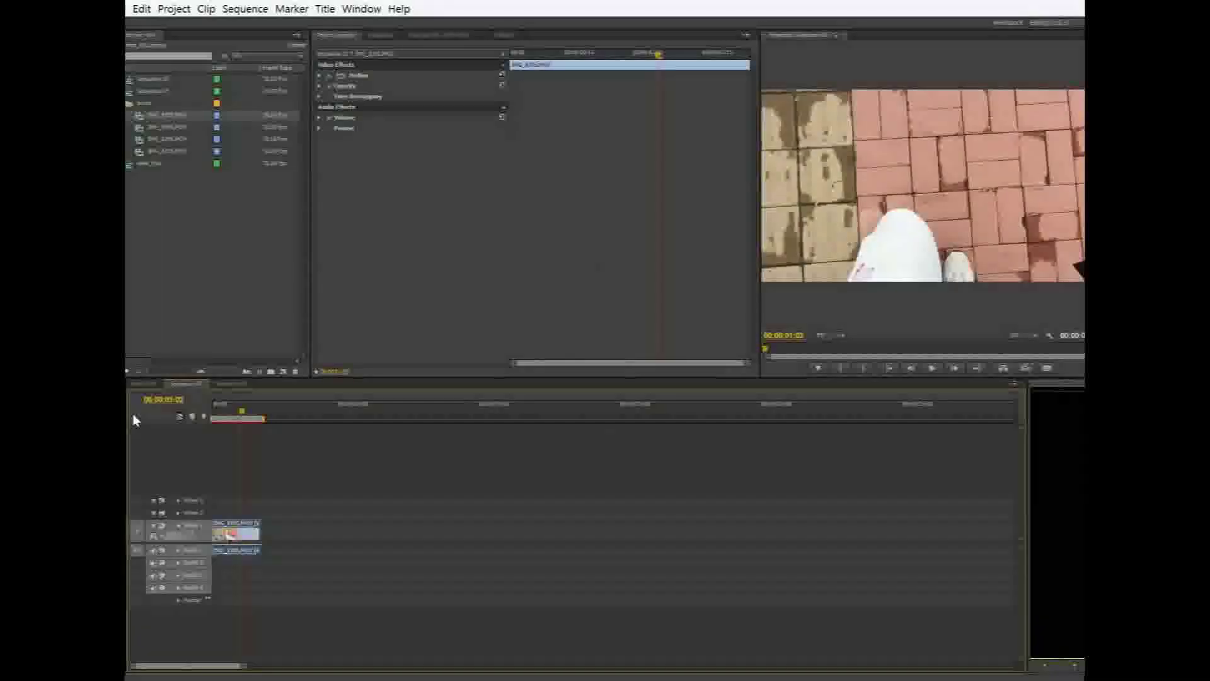
Undo the walking clip's 200% speed change
{"action": "key", "text": "ctrl+z"}
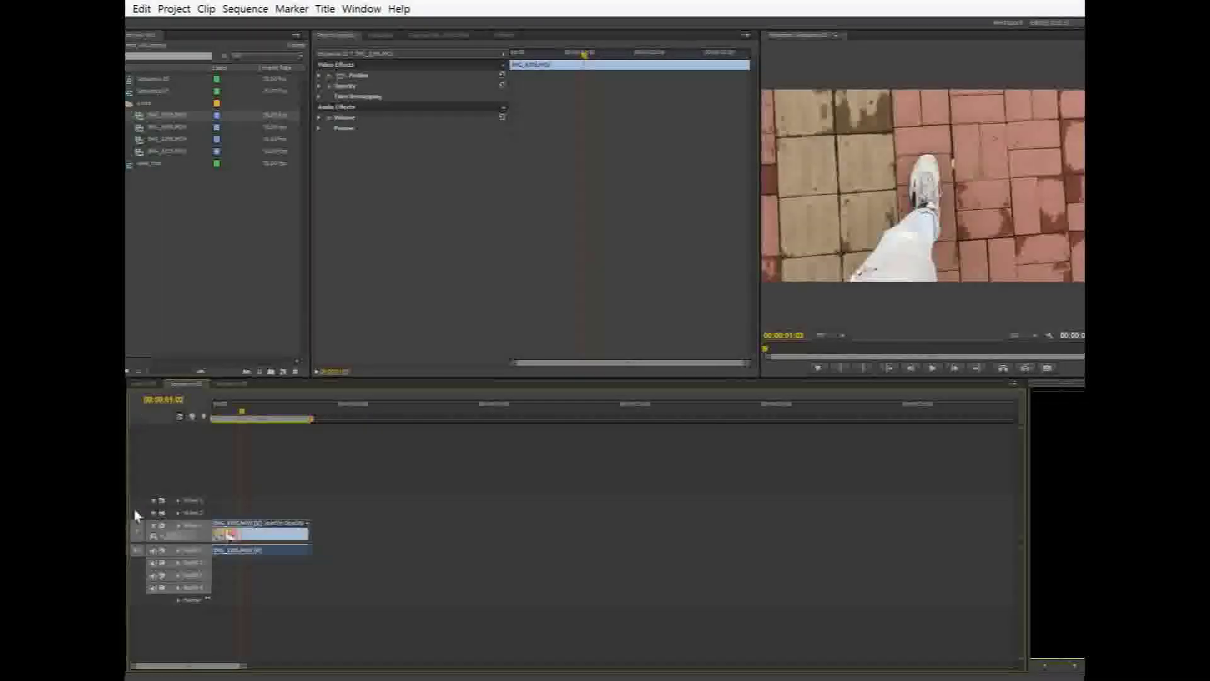
{"action": "left_click", "coordinate": [265, 524]}
{"action": "right_click", "coordinate": [251, 542]}
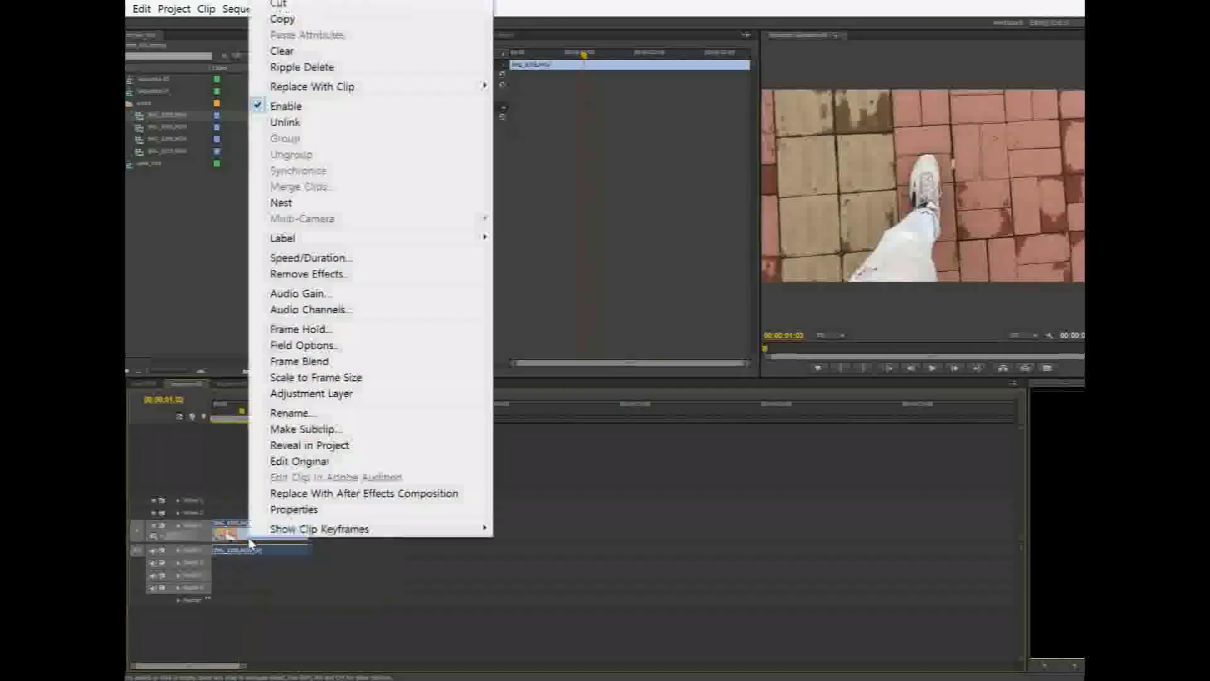
{"action": "left_click", "coordinate": [446, 255]}
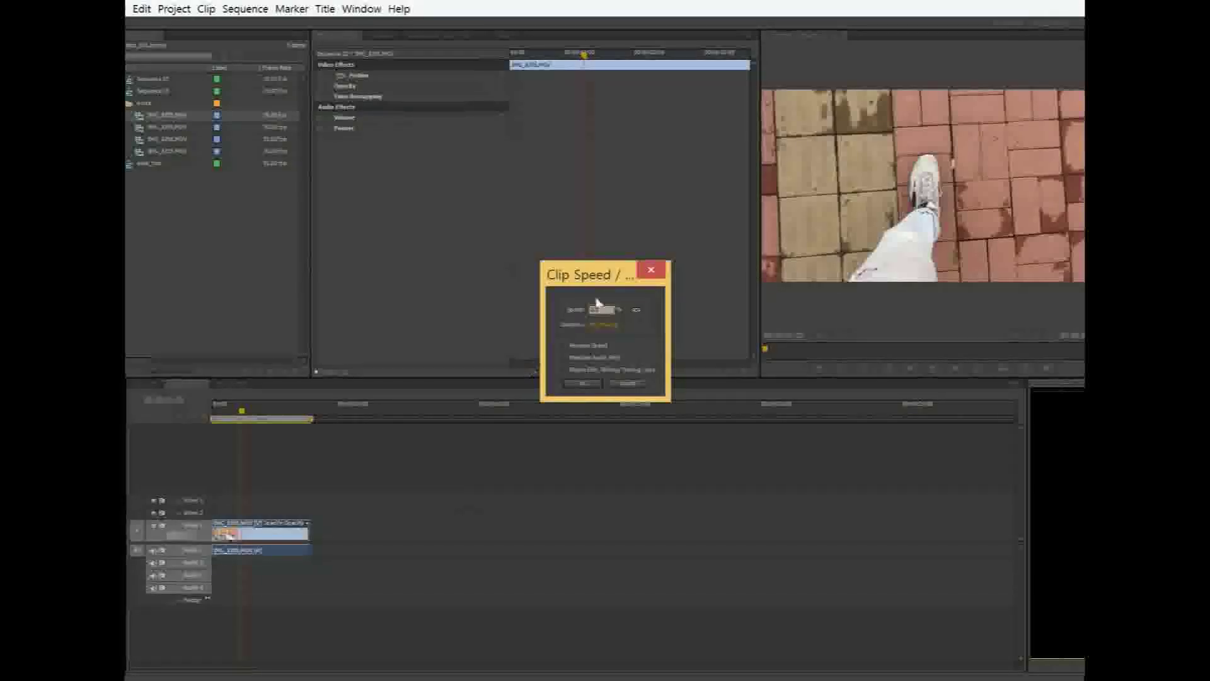
{"action": "left_click_drag", "start_coordinate": [607, 309], "coordinate": [533, 309]}
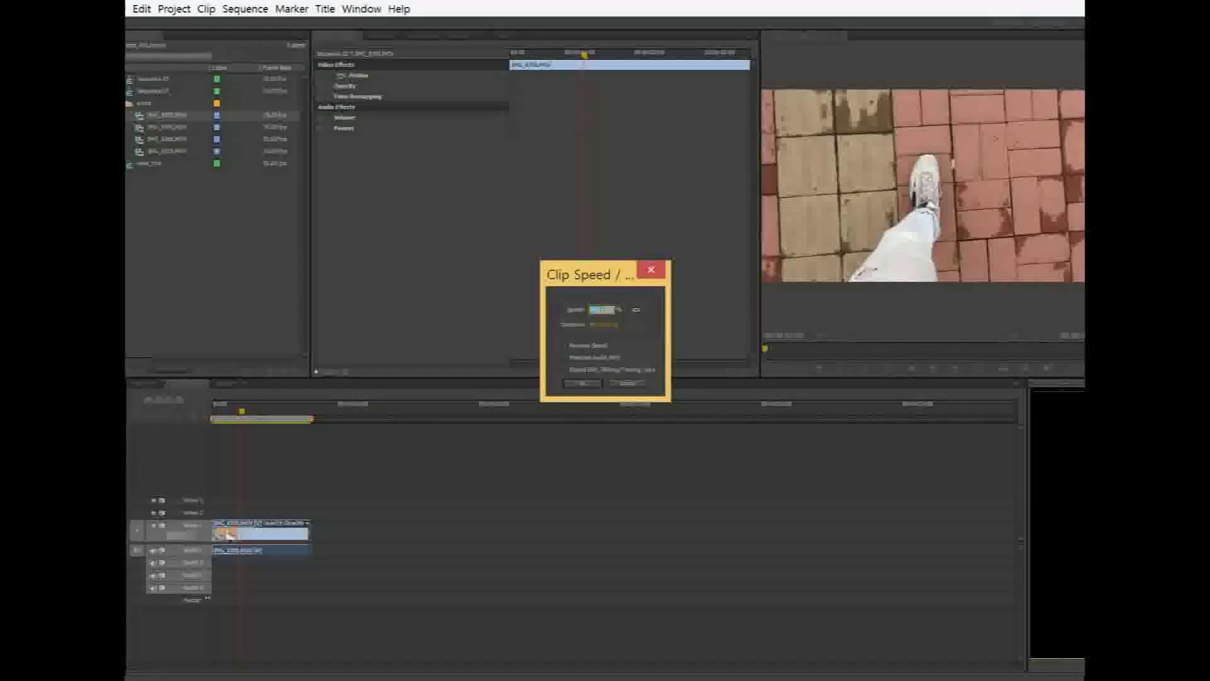
{"action": "left_click", "coordinate": [619, 387]}
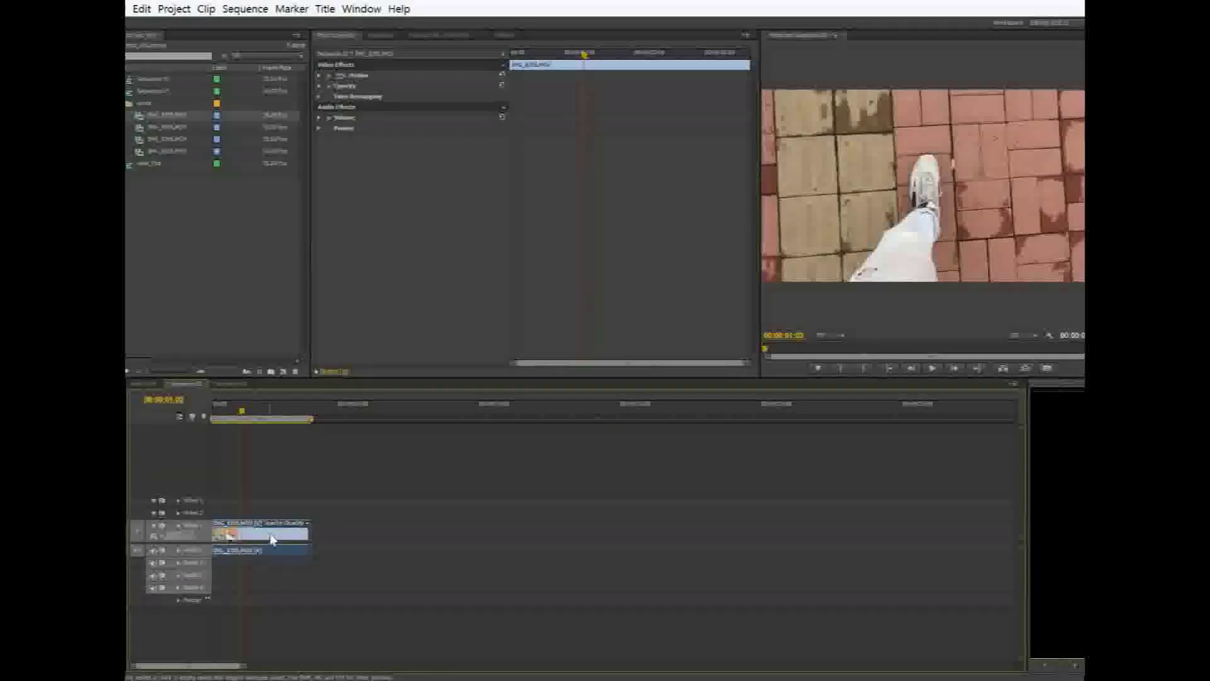
Move the walking clip along the Video 1 track to start at about 6 seconds
{"action": "left_click", "coordinate": [250, 536]}
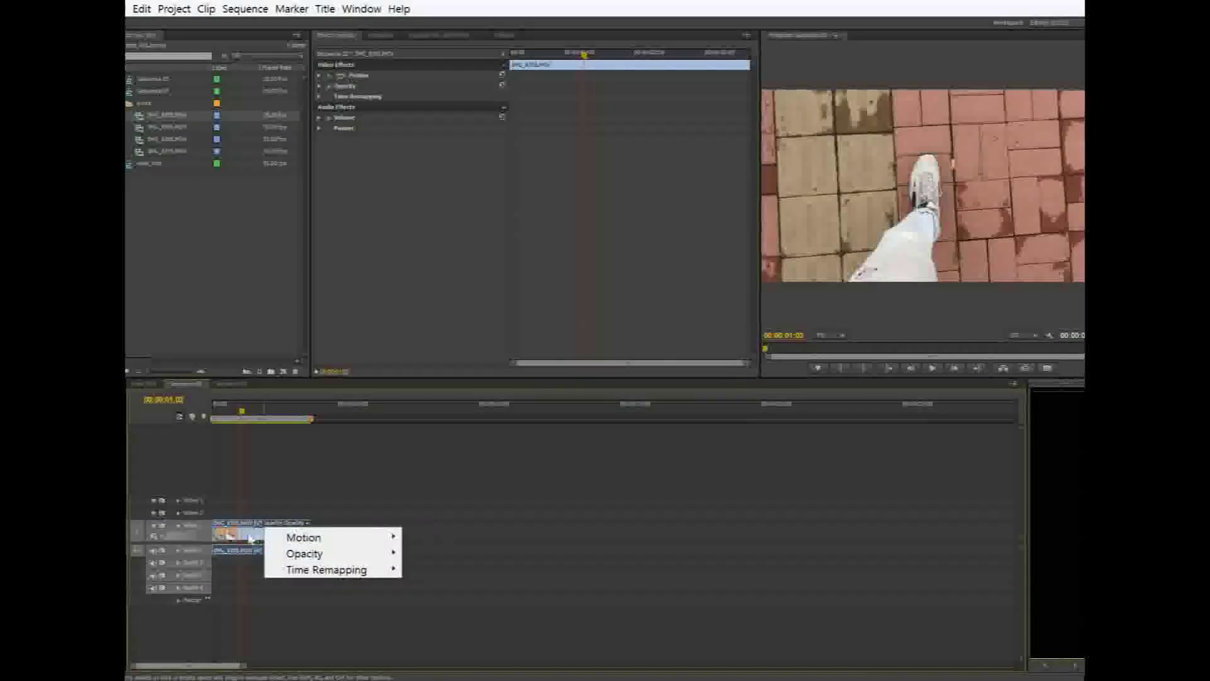
{"action": "left_click", "coordinate": [225, 540]}
{"action": "left_click_drag", "start_coordinate": [229, 540], "coordinate": [451, 547]}
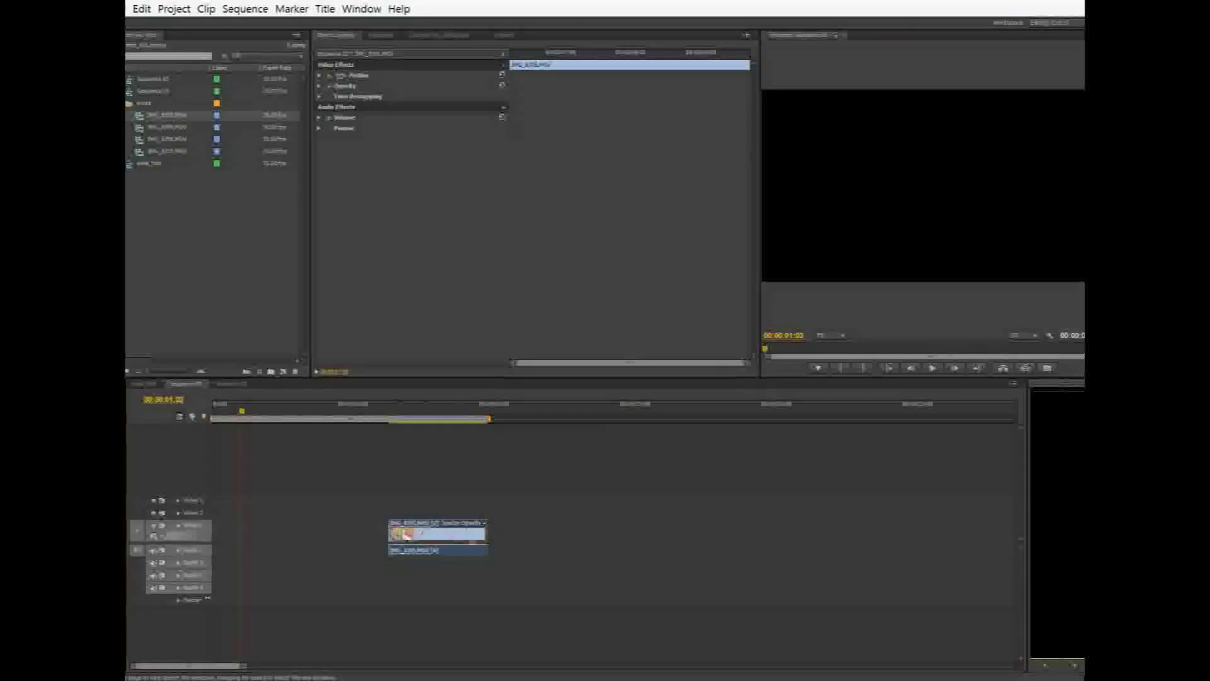
Try rate-stretching the walking clip down to a minimal length, and undo that change
{"action": "left_click_drag", "start_coordinate": [487, 535], "coordinate": [548, 536]}
{"action": "left_click_drag", "start_coordinate": [259, 529], "coordinate": [372, 549]}
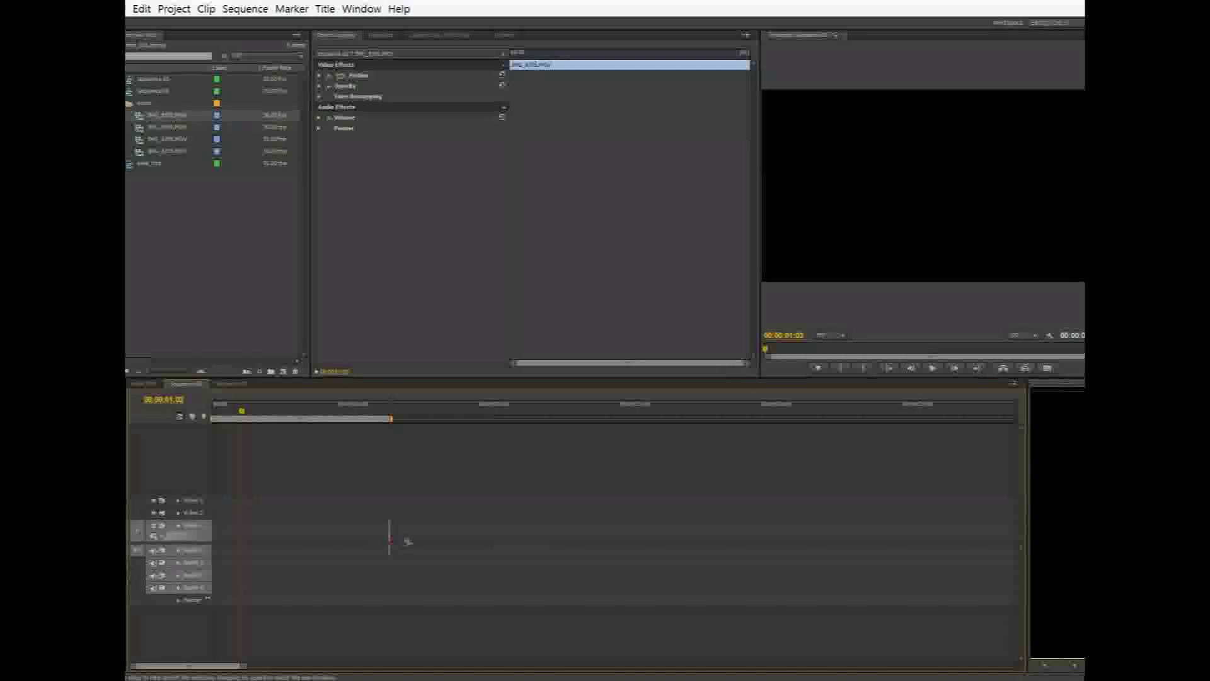
{"action": "key", "text": "ctrl+z"}
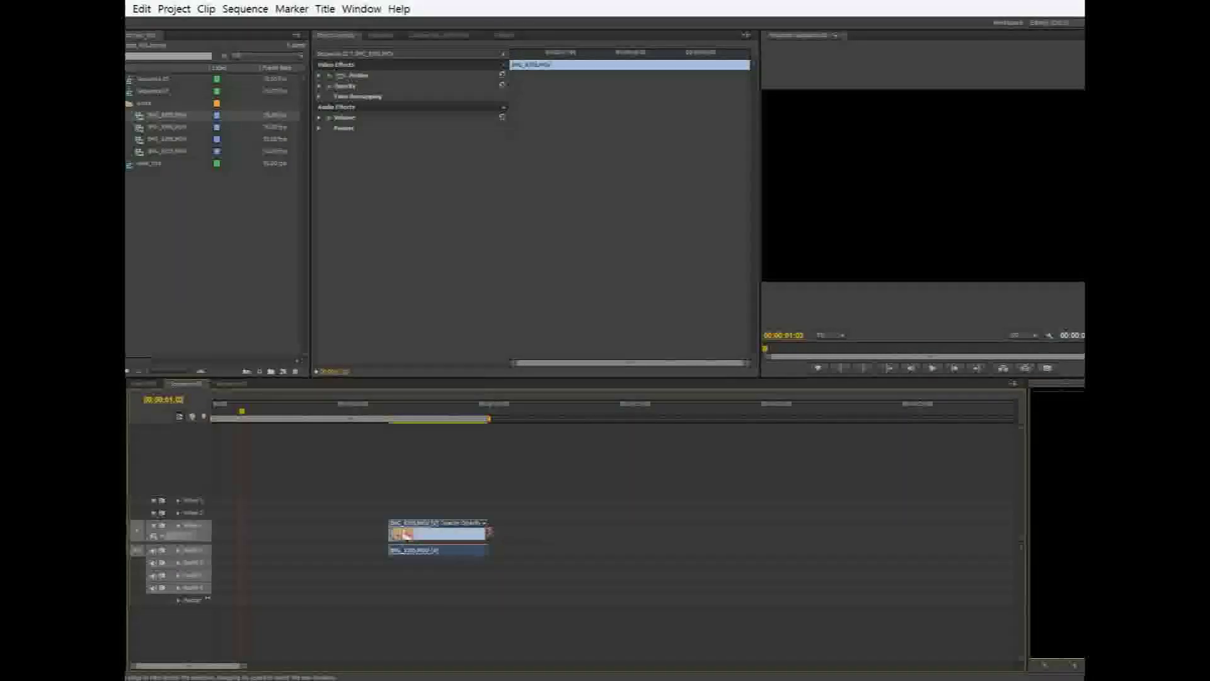
Rate-stretch the walking clip's end out to about 21 seconds and scrub through the slowed footage
{"action": "left_click", "coordinate": [512, 530]}
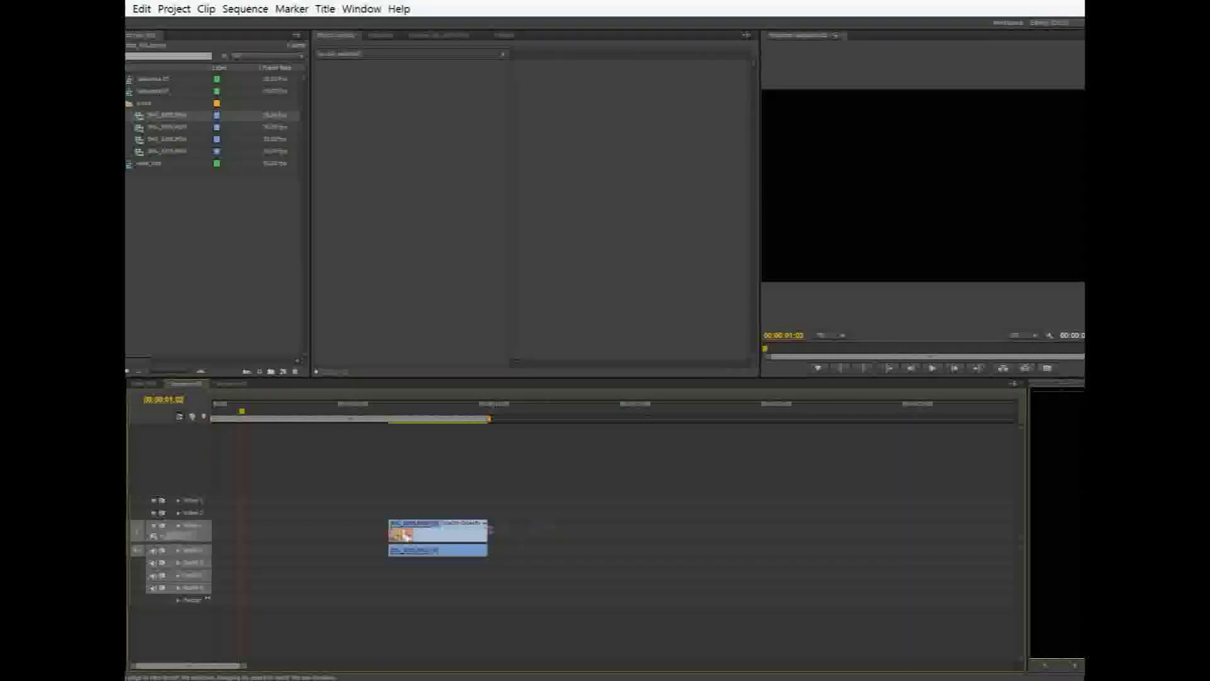
{"action": "left_click_drag", "start_coordinate": [489, 529], "coordinate": [801, 532]}
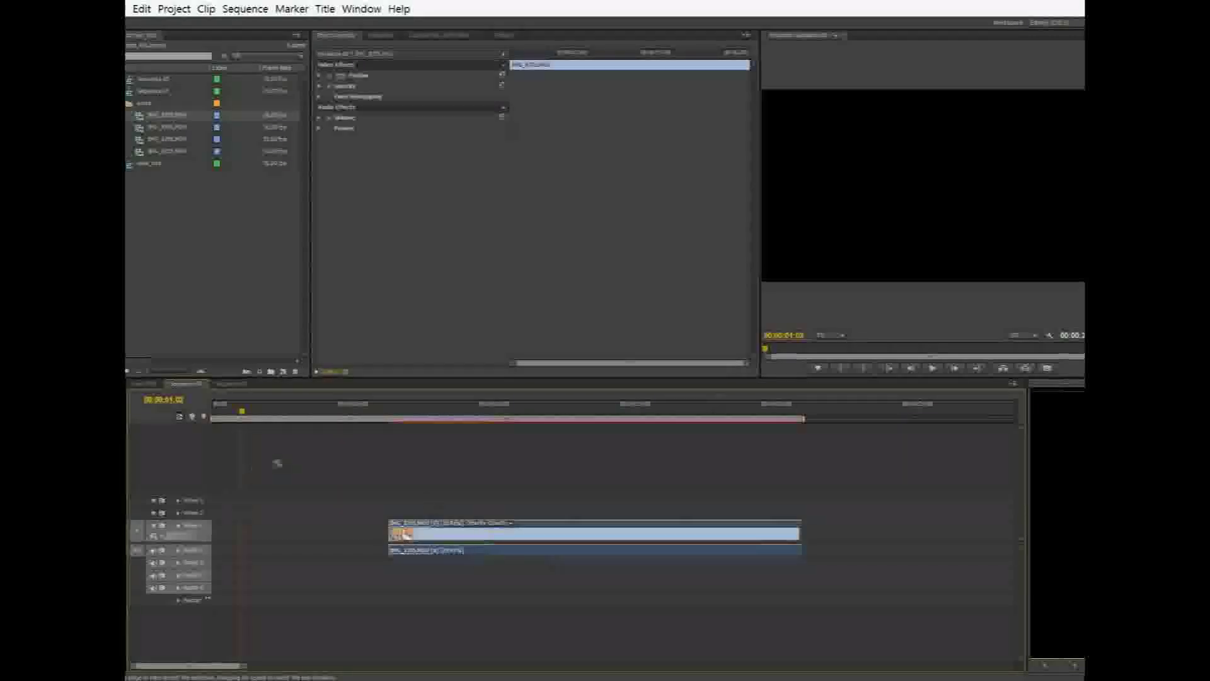
{"action": "left_click_drag", "start_coordinate": [413, 408], "coordinate": [435, 416]}
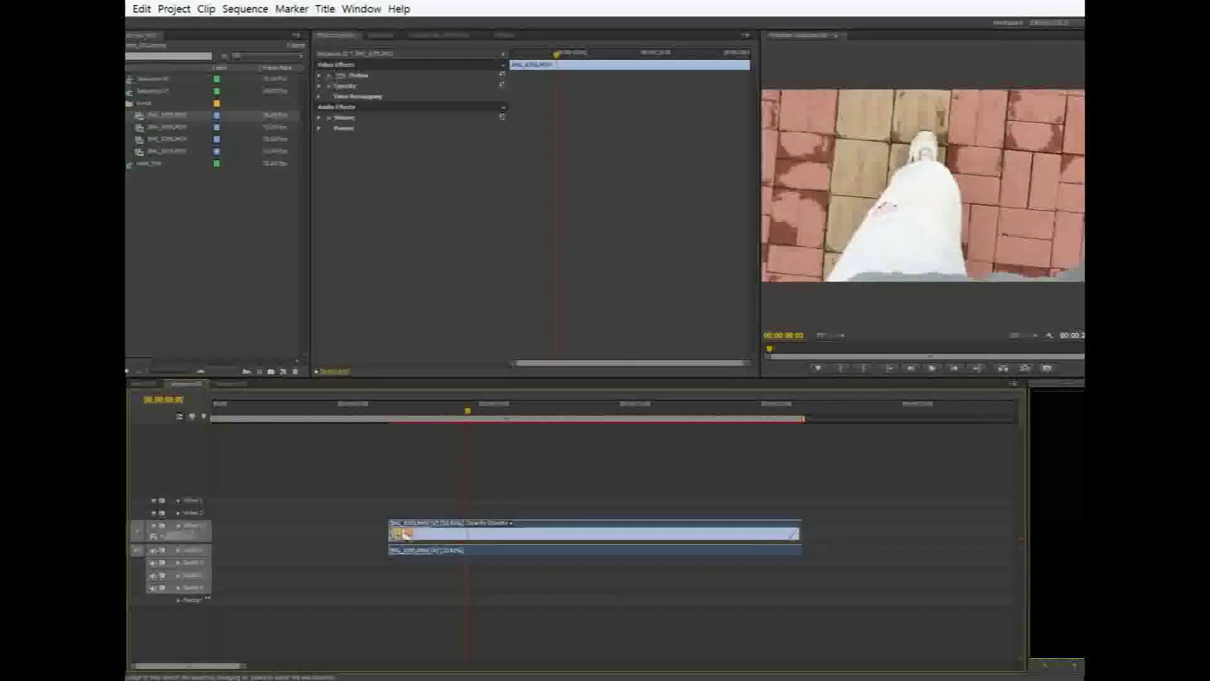
Rate-stretch the walking clip's end back to about 7.5 seconds and scrub through the sped-up footage
{"action": "left_click_drag", "start_coordinate": [798, 531], "coordinate": [382, 534]}
{"action": "left_click", "coordinate": [387, 412]}
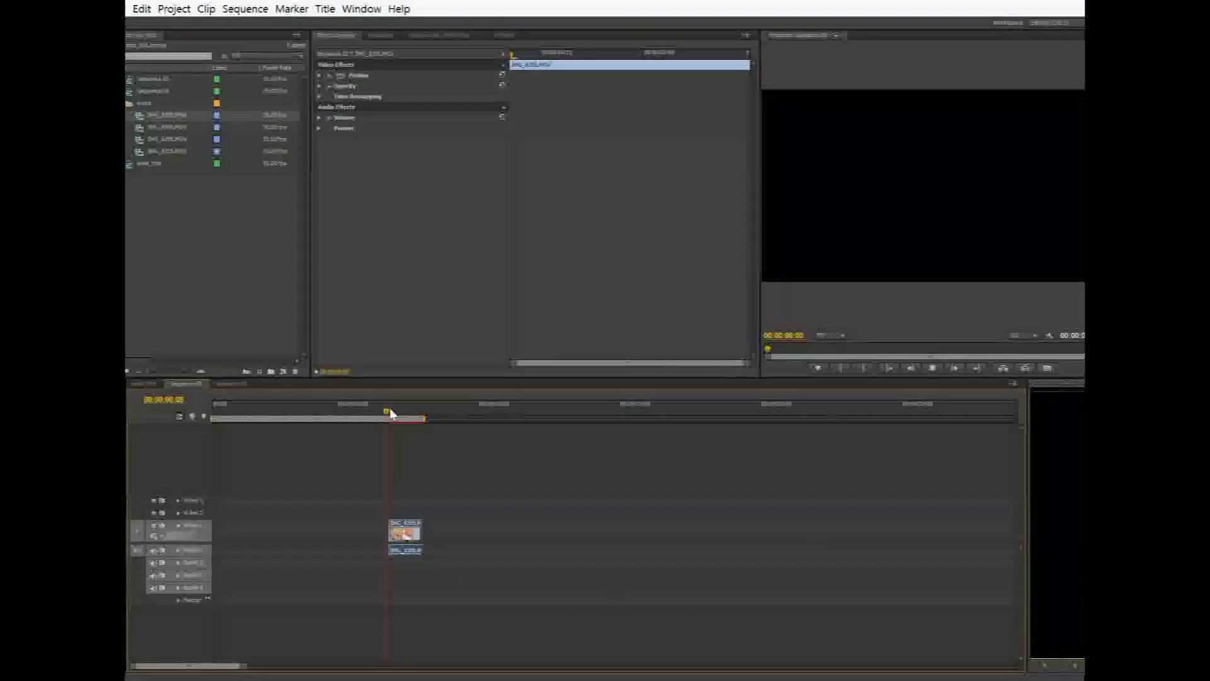
{"action": "left_click", "coordinate": [390, 412]}
{"action": "left_click_drag", "start_coordinate": [390, 413], "coordinate": [419, 412]}
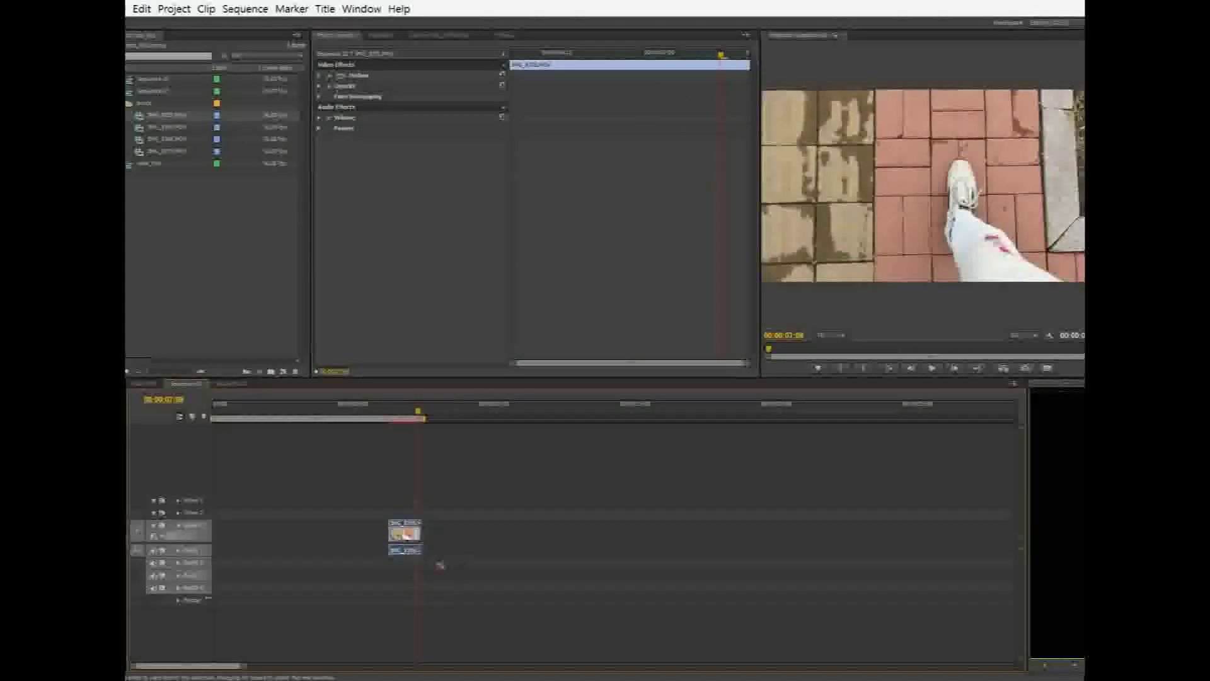
Restore the walking clip to 100% speed in its Speed/Duration settings and move it back to the start of the sequence
{"action": "right_click", "coordinate": [406, 534]}
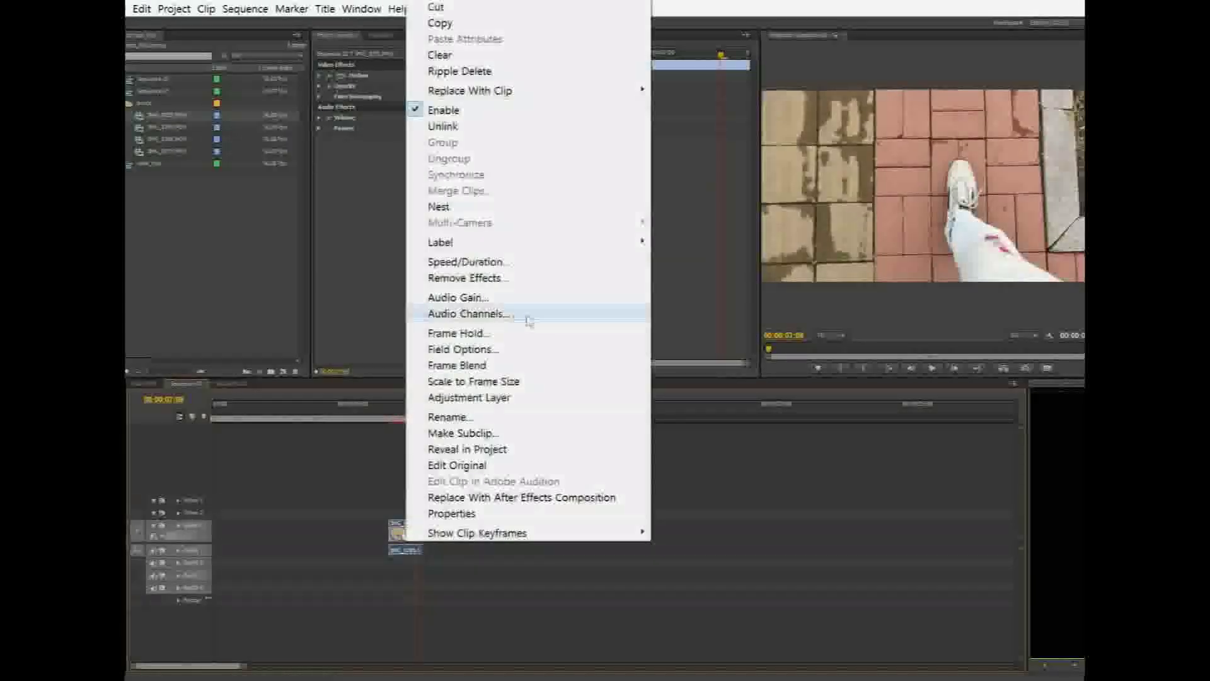
{"action": "left_click", "coordinate": [541, 263]}
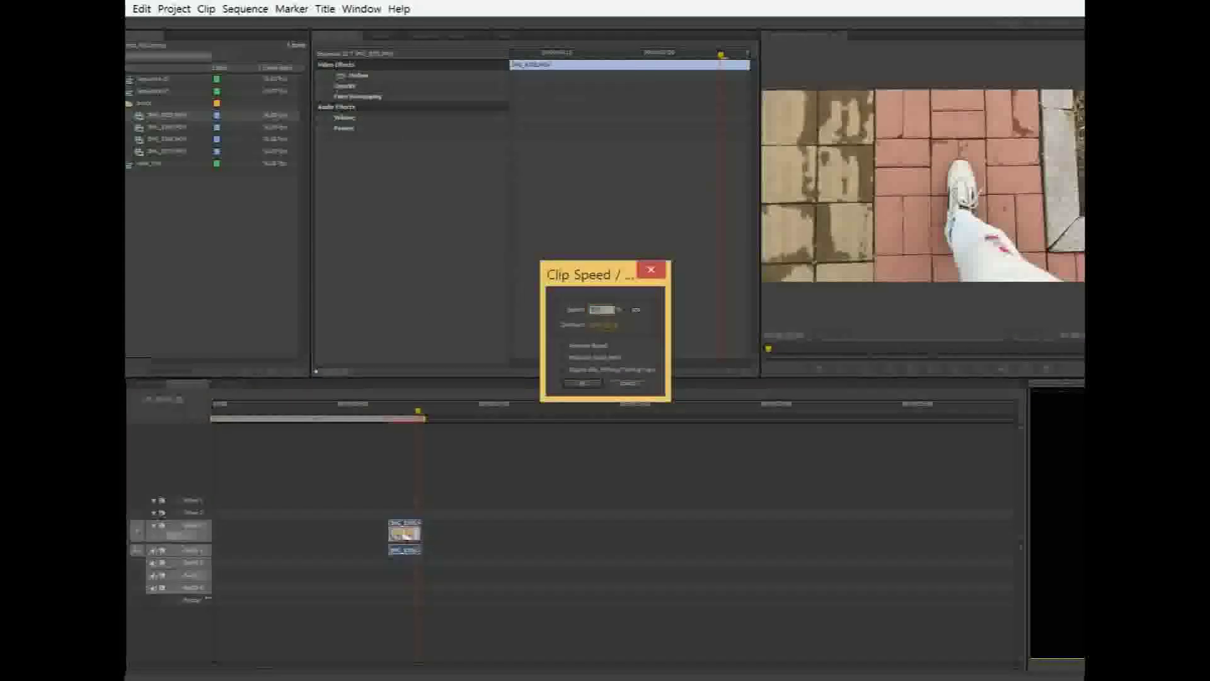
{"action": "type", "text": "33"}
{"action": "key", "text": "Return"}
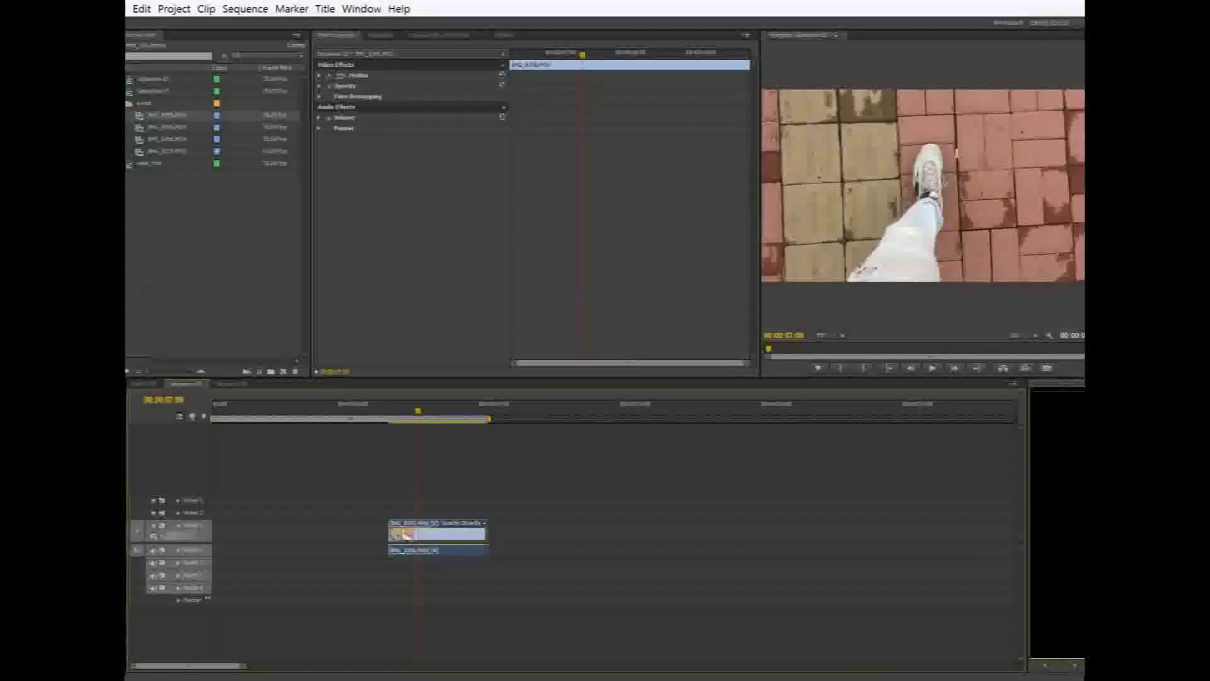
{"action": "left_click_drag", "start_coordinate": [469, 536], "coordinate": [275, 541]}
Try slowing the walking clip strongly with a much lower Speed/Duration percentage, and undo that change
{"action": "right_click", "coordinate": [275, 540]}
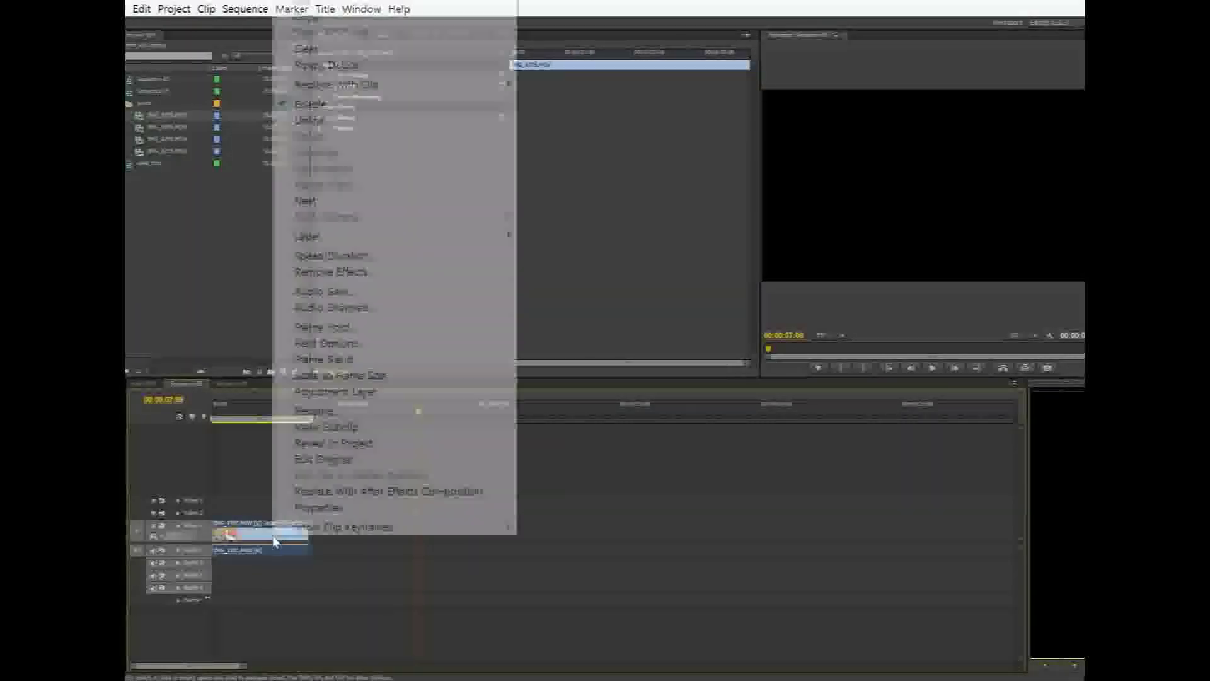
{"action": "left_click", "coordinate": [375, 255]}
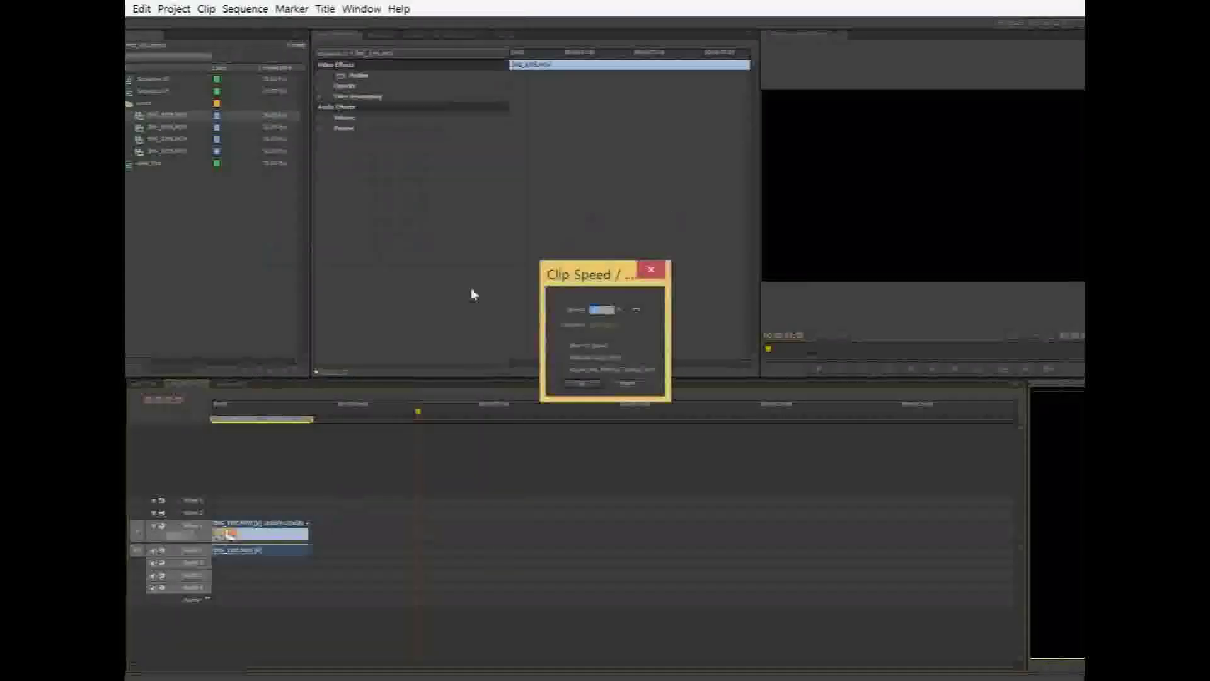
{"action": "left_click", "coordinate": [609, 309]}
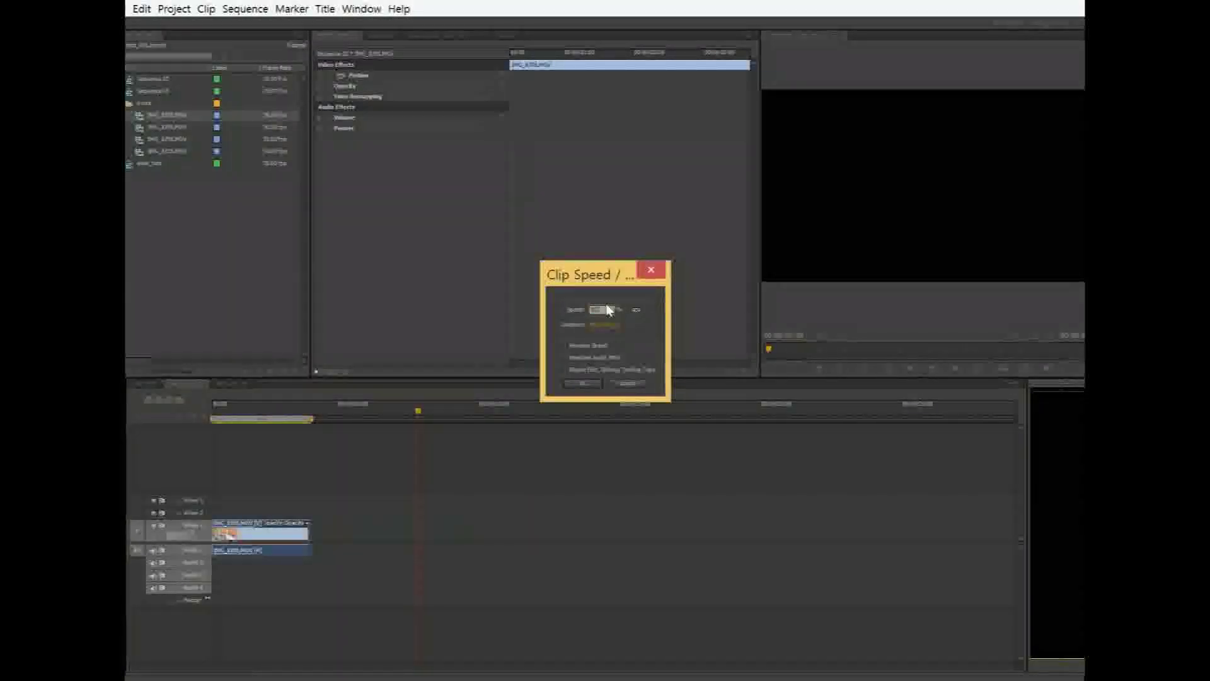
{"action": "double_click", "coordinate": [608, 309]}
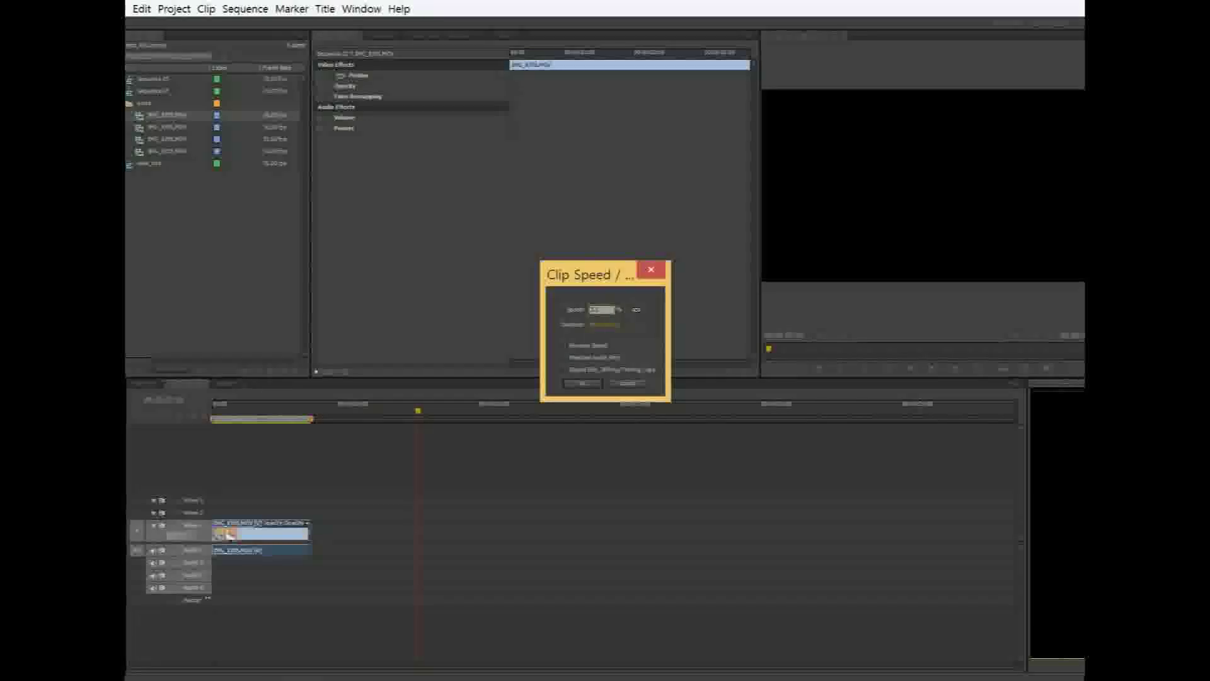
{"action": "key", "text": "Return"}
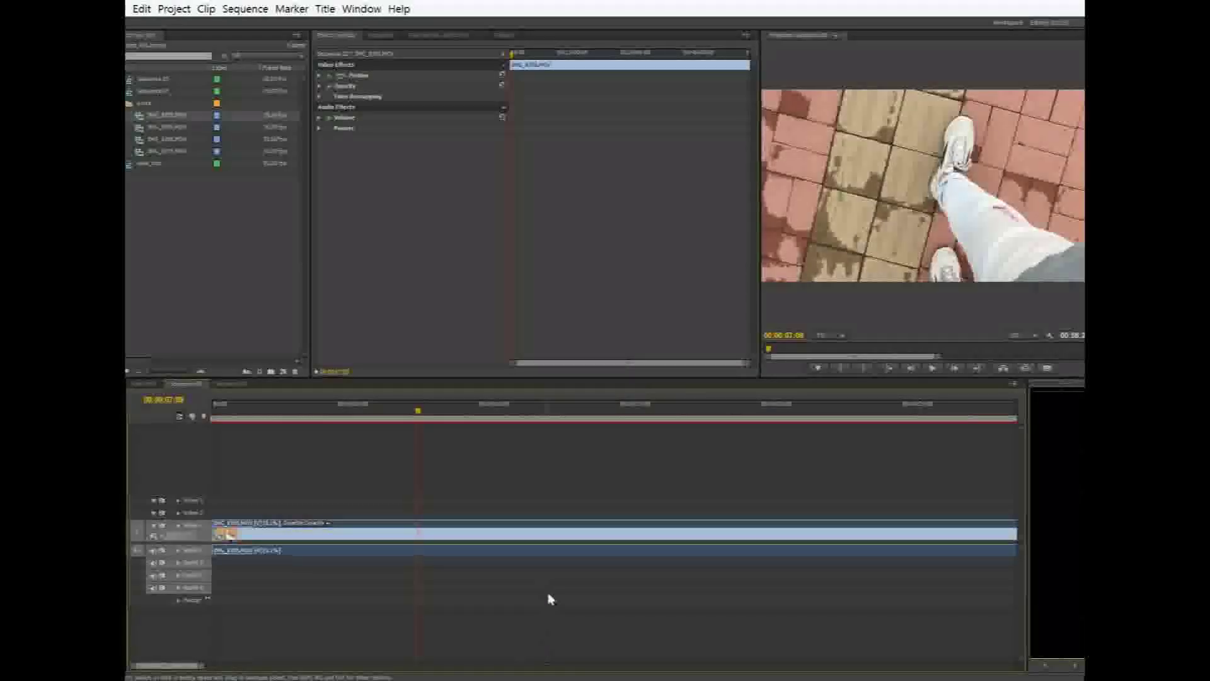
{"action": "key", "text": "ctrl+z"}
Reverse the walking clip by turning on Reverse Speed in its Speed/Duration settings
{"action": "right_click", "coordinate": [270, 541]}
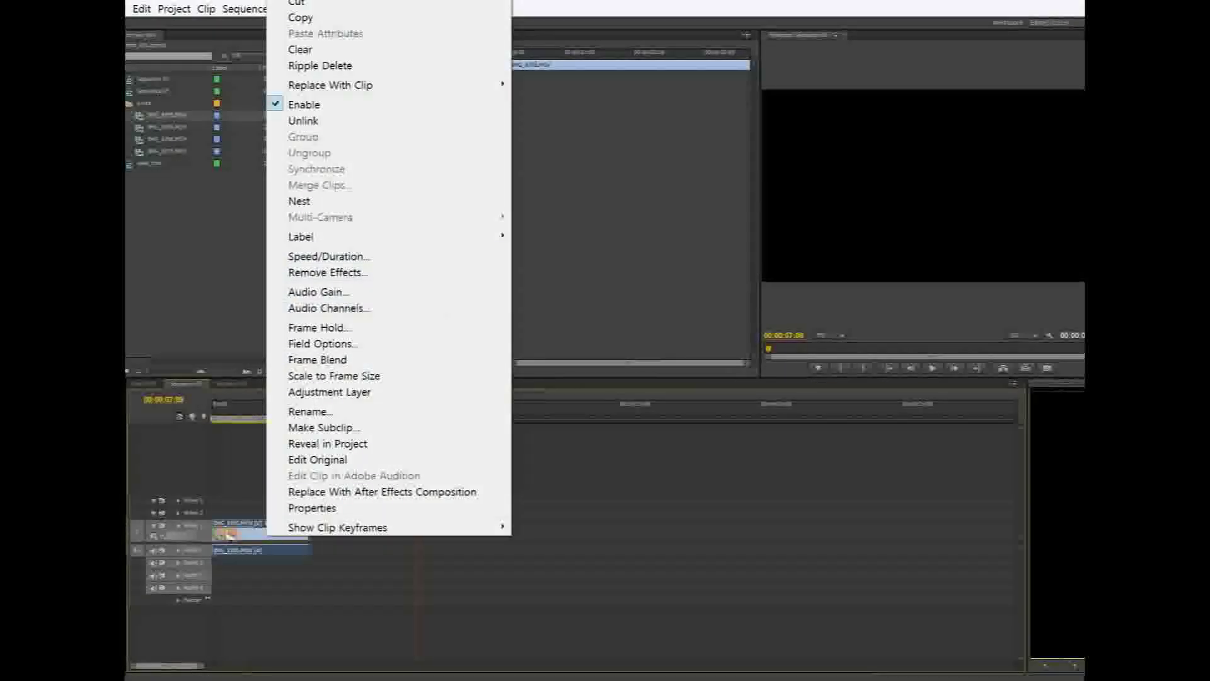
{"action": "left_click", "coordinate": [179, 625]}
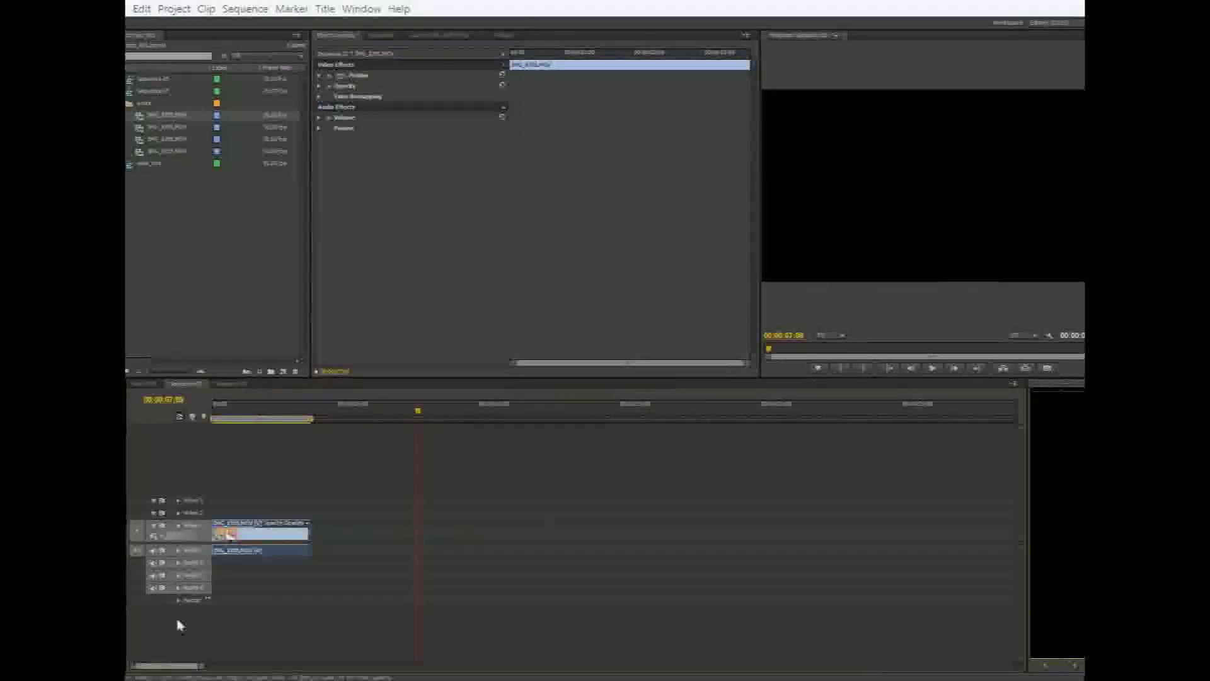
{"action": "right_click", "coordinate": [268, 541]}
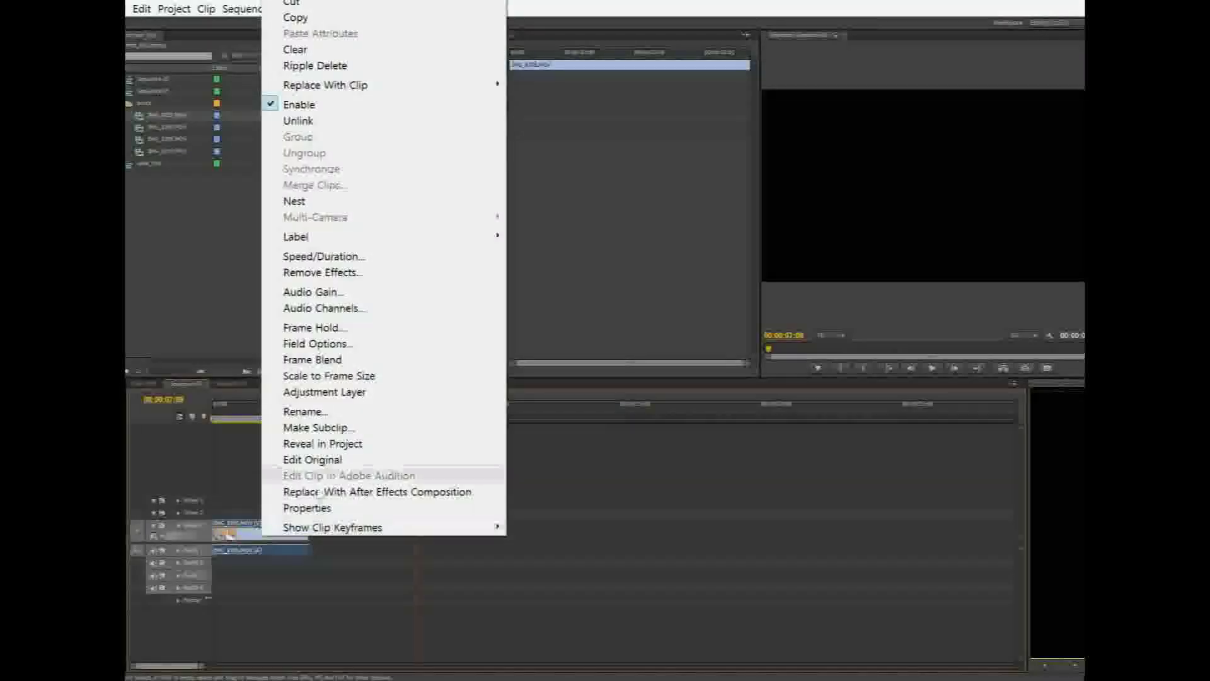
{"action": "left_click", "coordinate": [440, 258]}
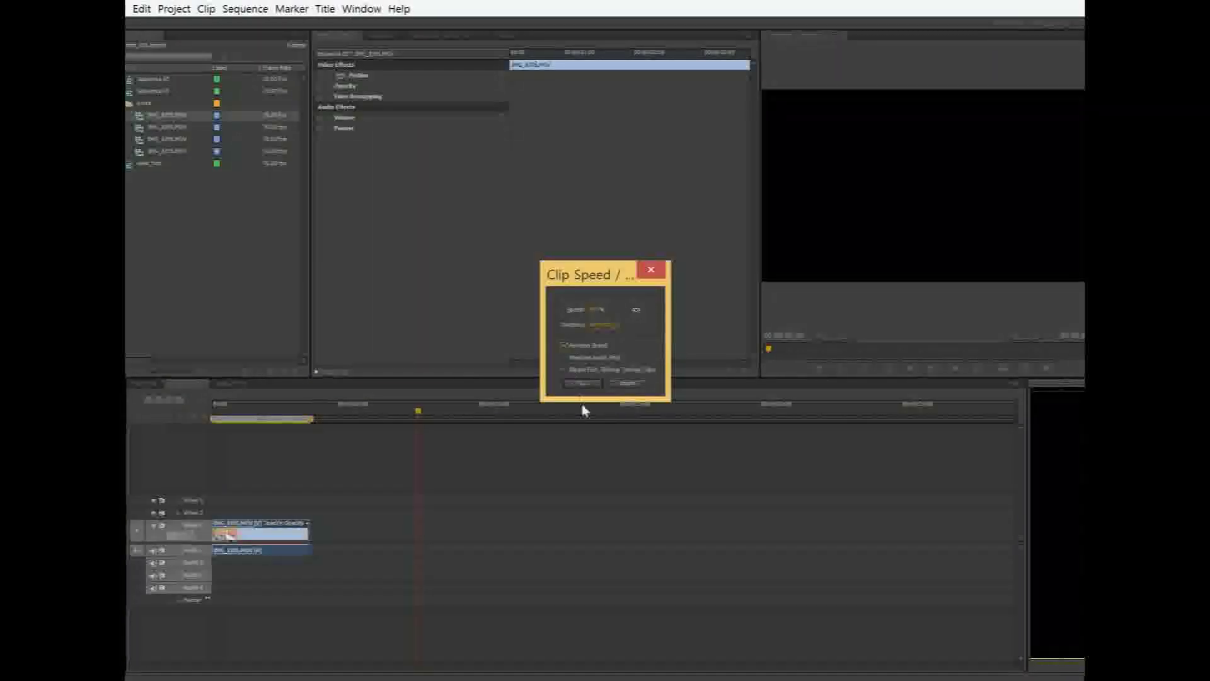
{"action": "left_click", "coordinate": [584, 384]}
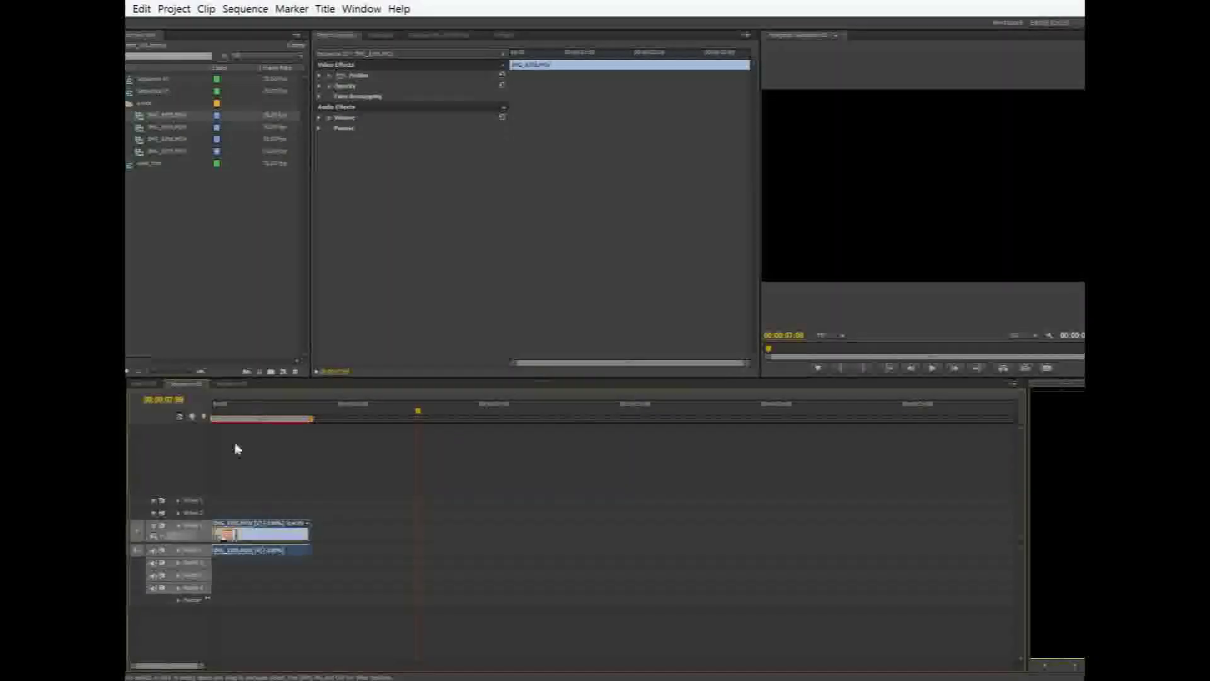
Play the reversed walking clip from the start of the sequence
{"action": "key", "text": "Return"}
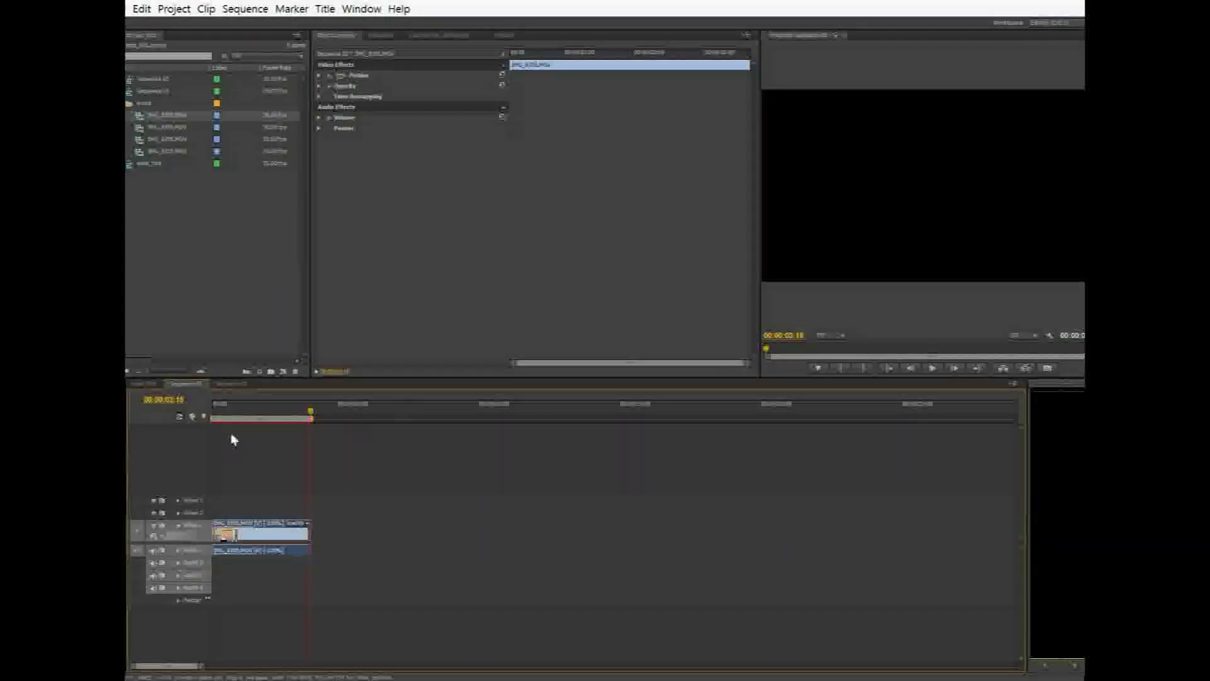
{"action": "left_click_drag", "start_coordinate": [311, 411], "coordinate": [170, 429]}
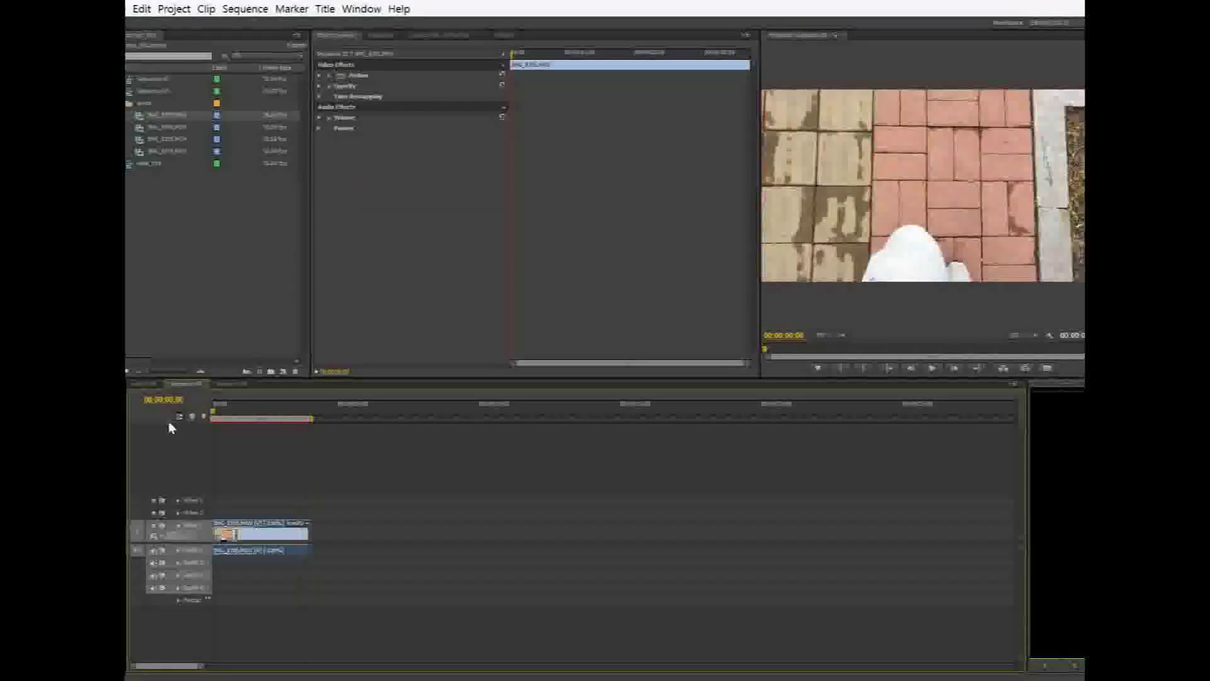
{"action": "key", "text": "space"}
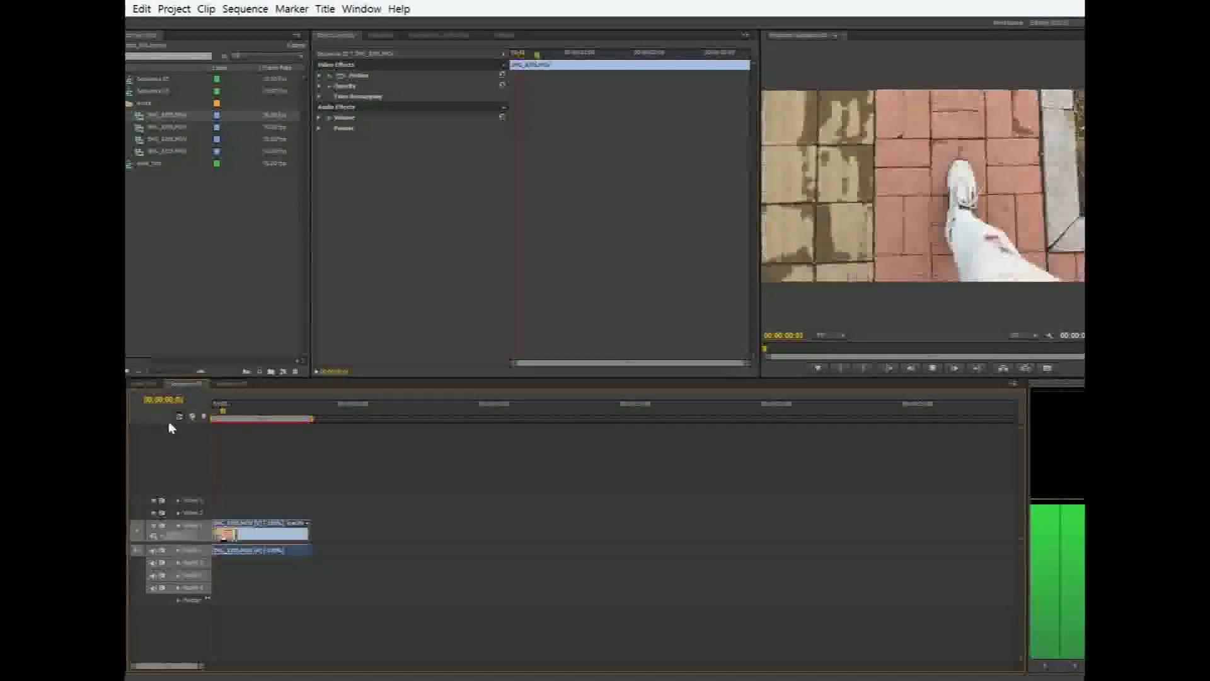
Turn off Reverse Speed for the walking clip, turn on Maintain Audio Pitch, and set its speed to 200%
{"action": "right_click", "coordinate": [283, 533]}
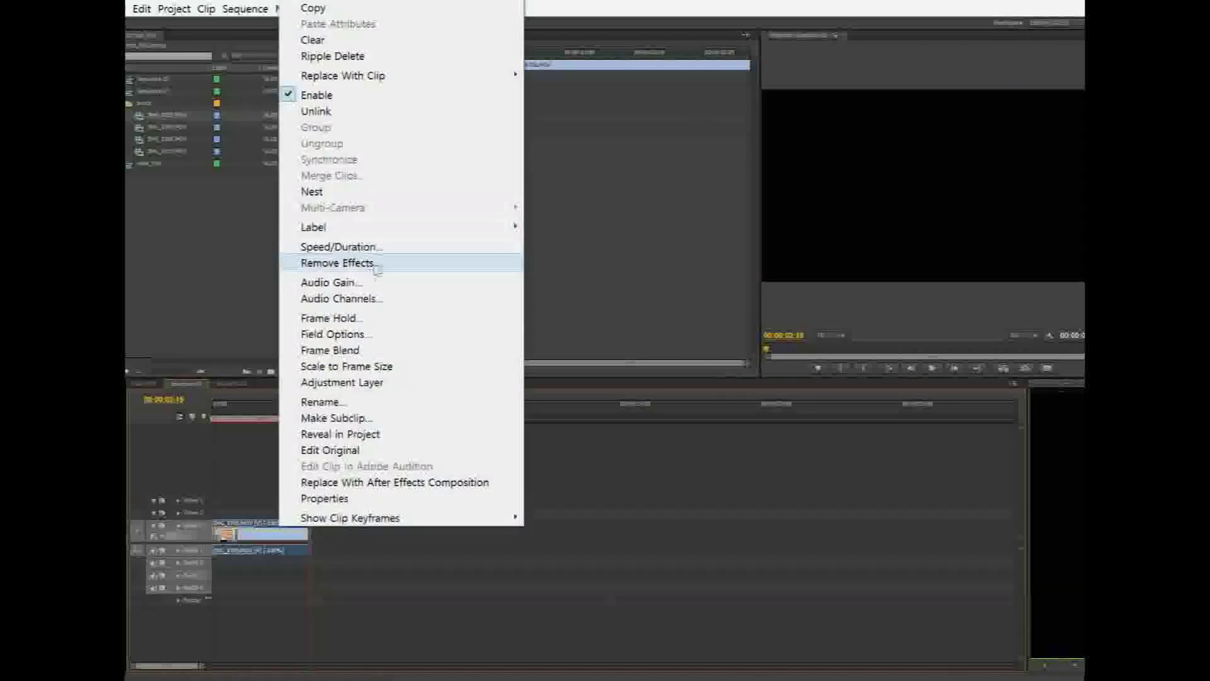
{"action": "left_click", "coordinate": [404, 250]}
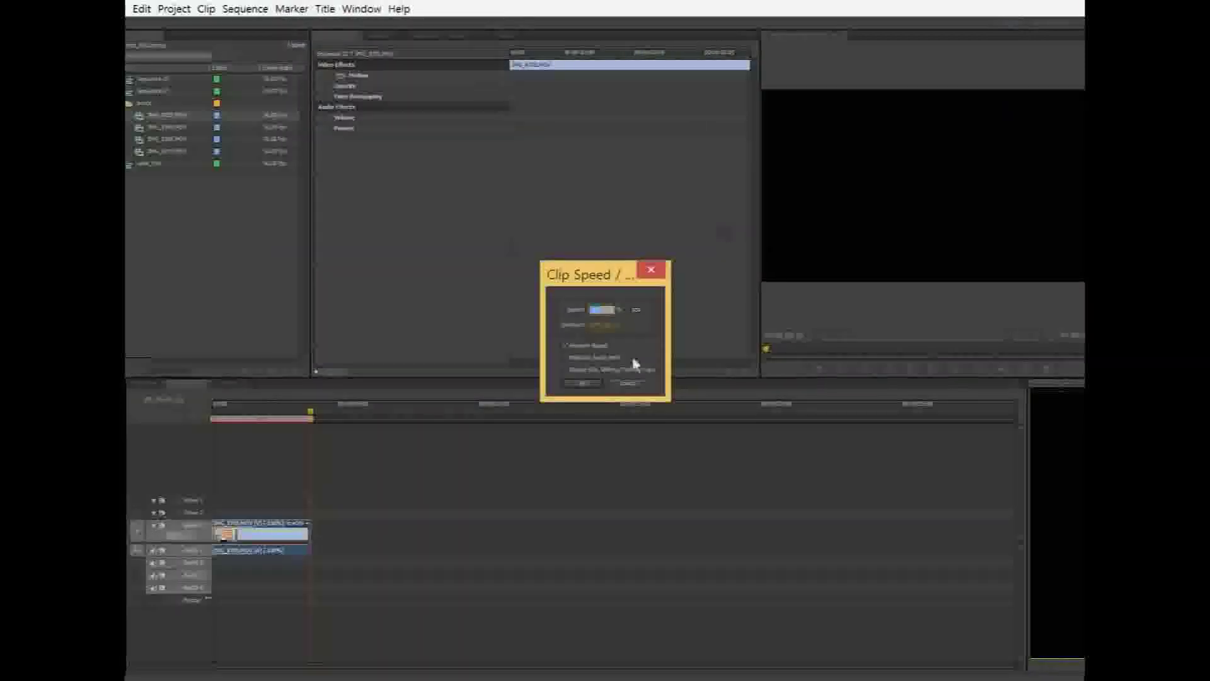
{"action": "left_click", "coordinate": [565, 345]}
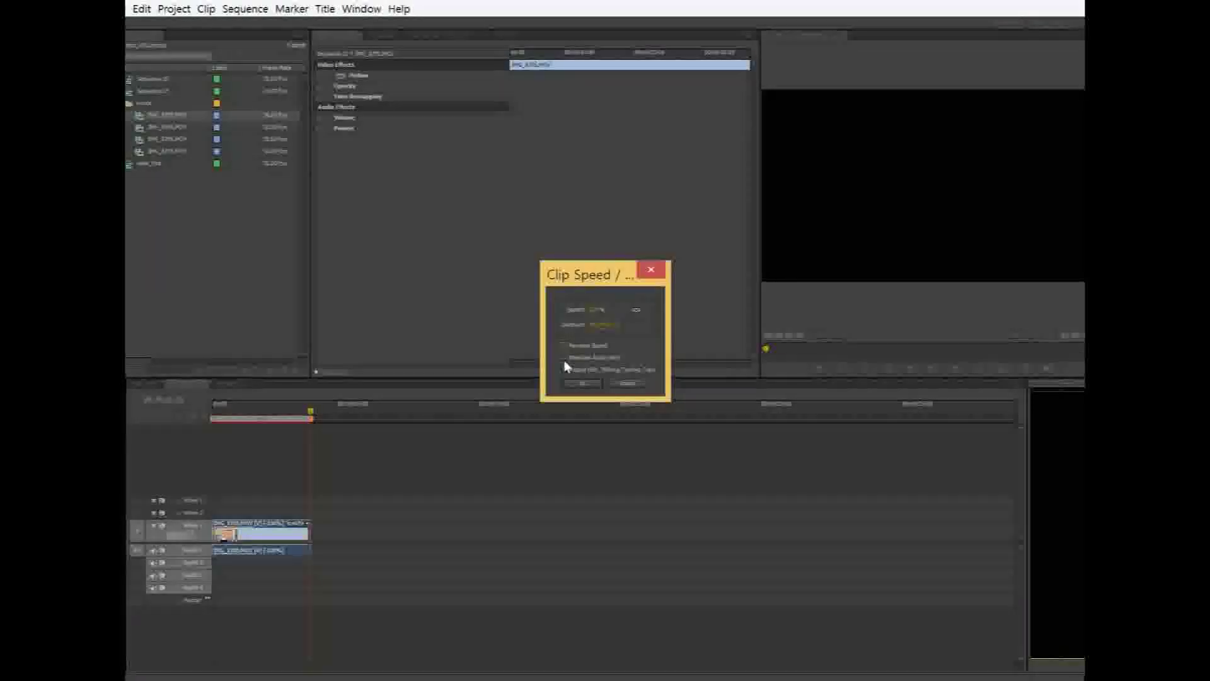
{"action": "left_click", "coordinate": [565, 358]}
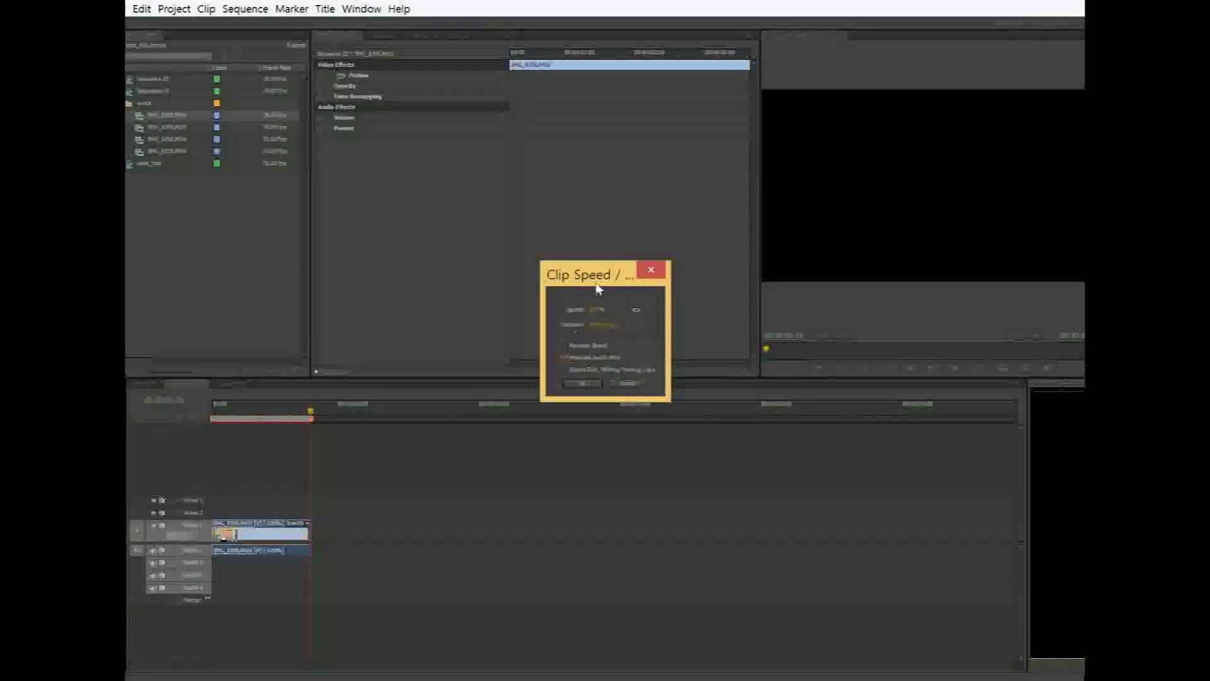
{"action": "left_click", "coordinate": [600, 310]}
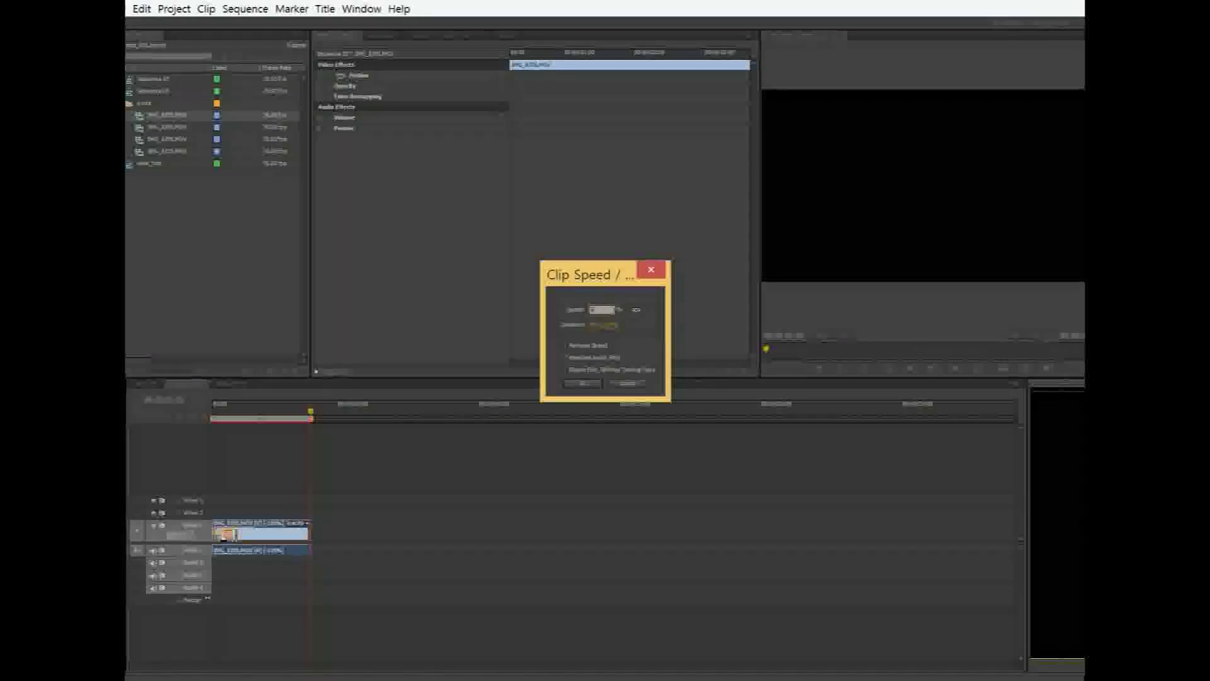
{"action": "type", "text": "200"}
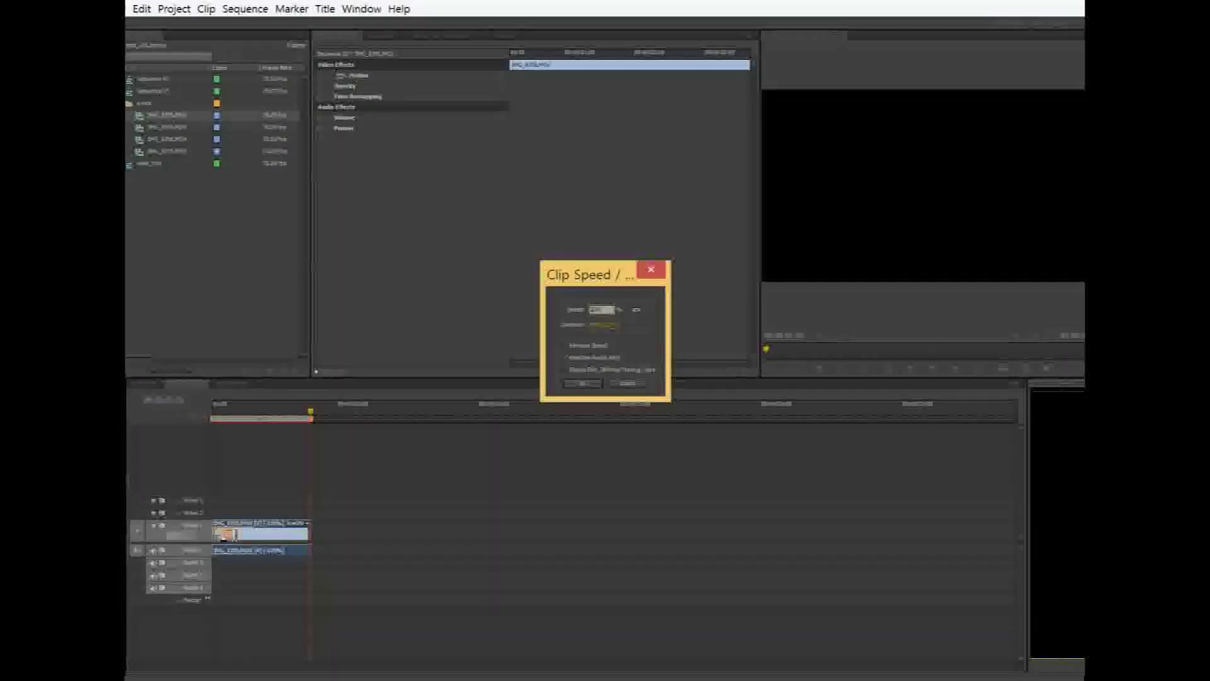
{"action": "left_click", "coordinate": [581, 384]}
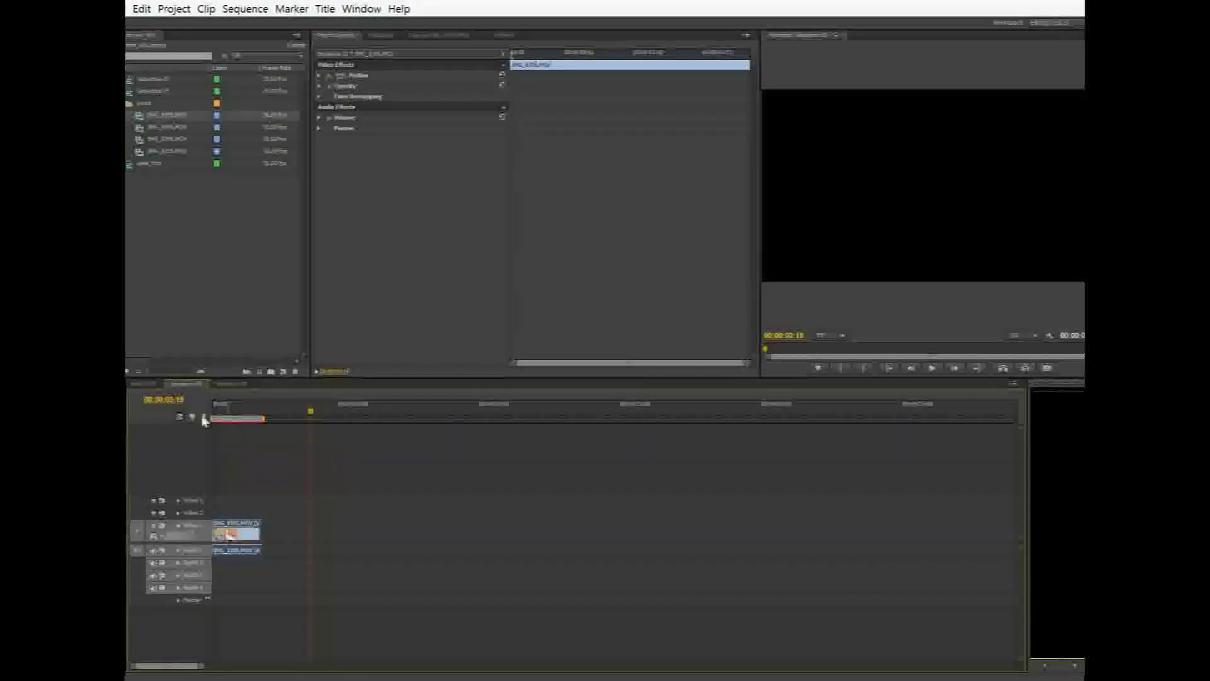
Play the sped-up walking clip from the start of the sequence
{"action": "key", "text": "space"}
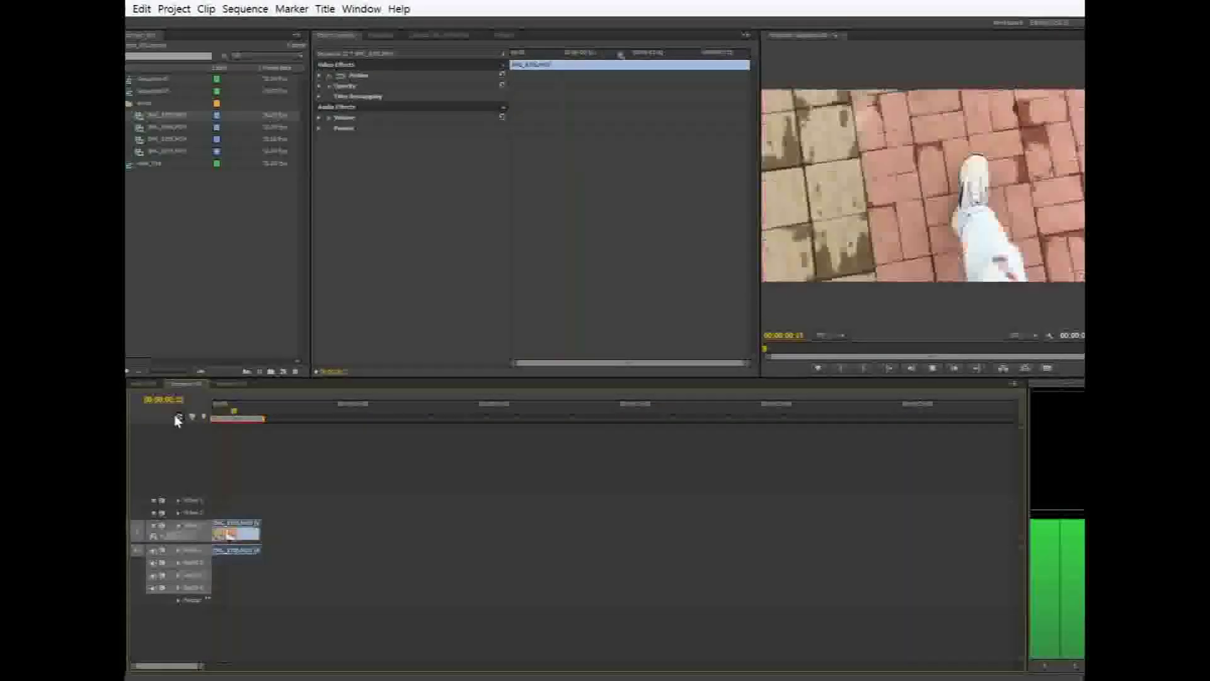
{"action": "key", "text": "space"}
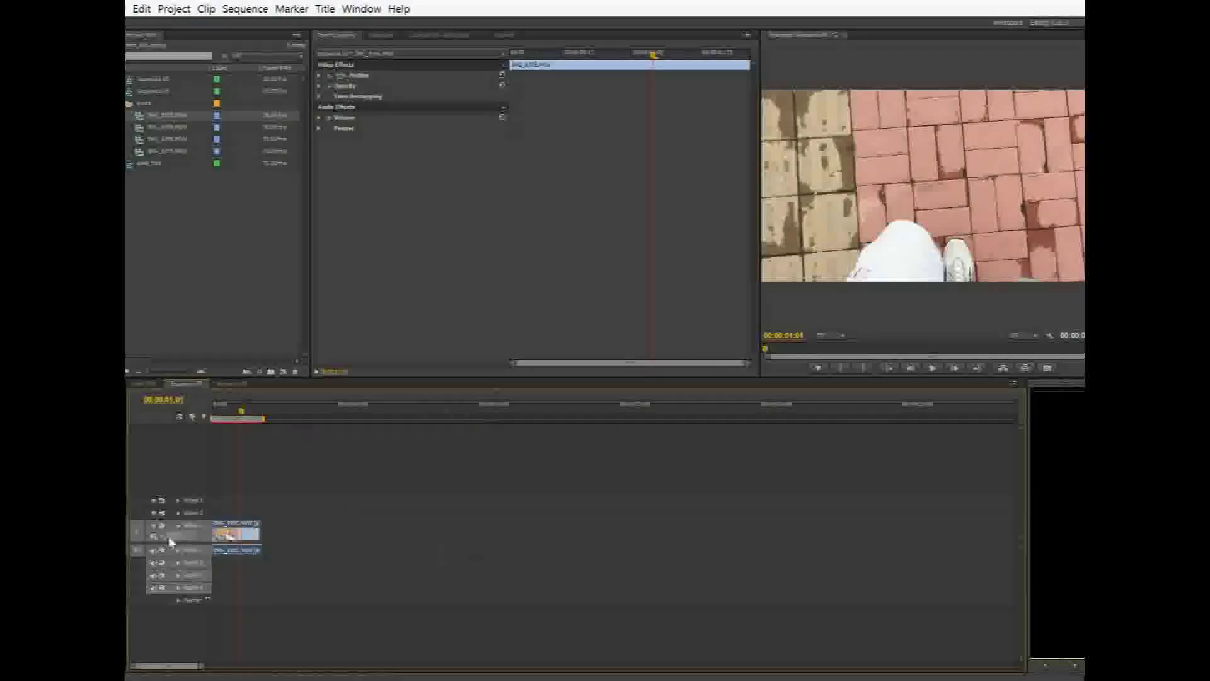
{"action": "right_click", "coordinate": [244, 533]}
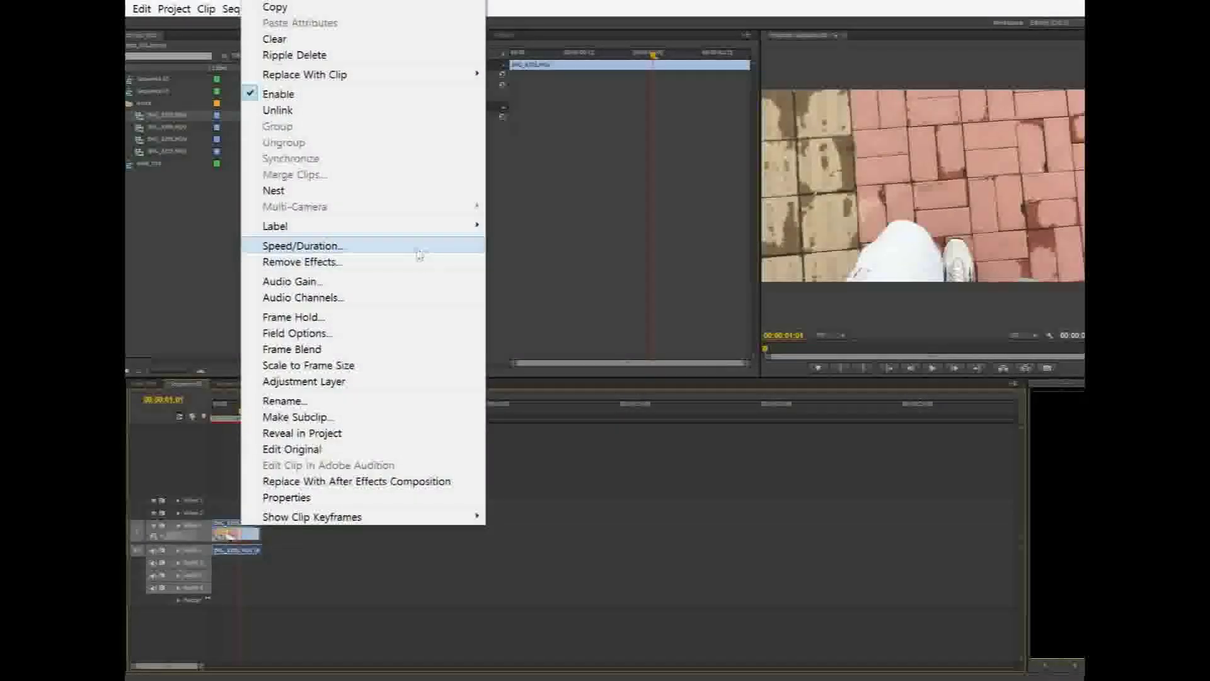
{"action": "left_click", "coordinate": [296, 561]}
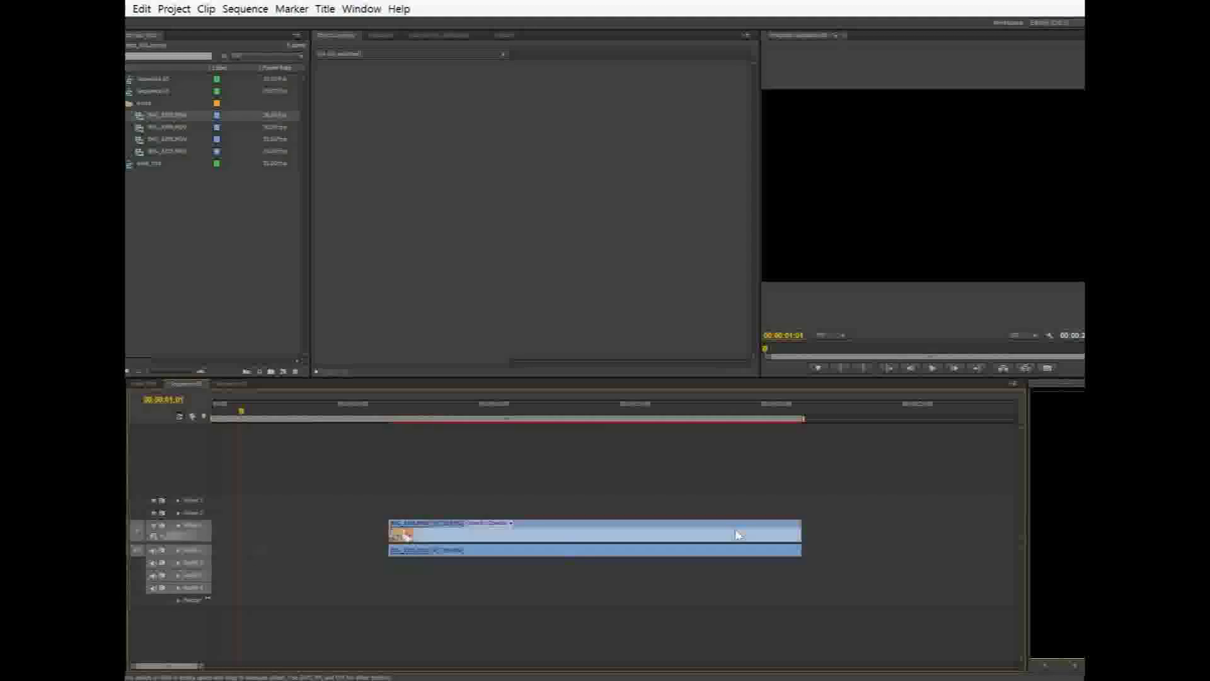
Add the fish pond clip, third in the project's footage bin, to the Video 1 track directly after the walking clip
{"action": "left_click", "coordinate": [167, 140]}
{"action": "left_click_drag", "start_coordinate": [167, 142], "coordinate": [492, 539]}
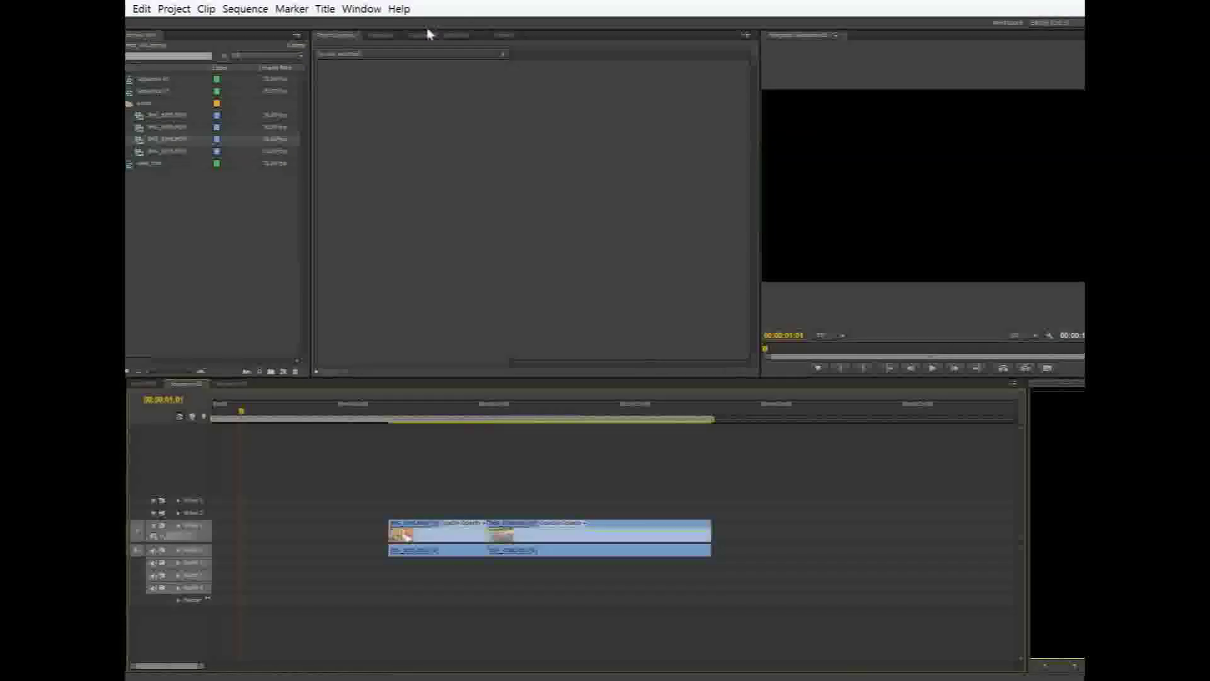
Move the walking clip to the start of the sequence and ripple delete the gap before the fish pond clip
{"action": "left_click_drag", "start_coordinate": [464, 540], "coordinate": [213, 535]}
{"action": "right_click", "coordinate": [387, 537]}
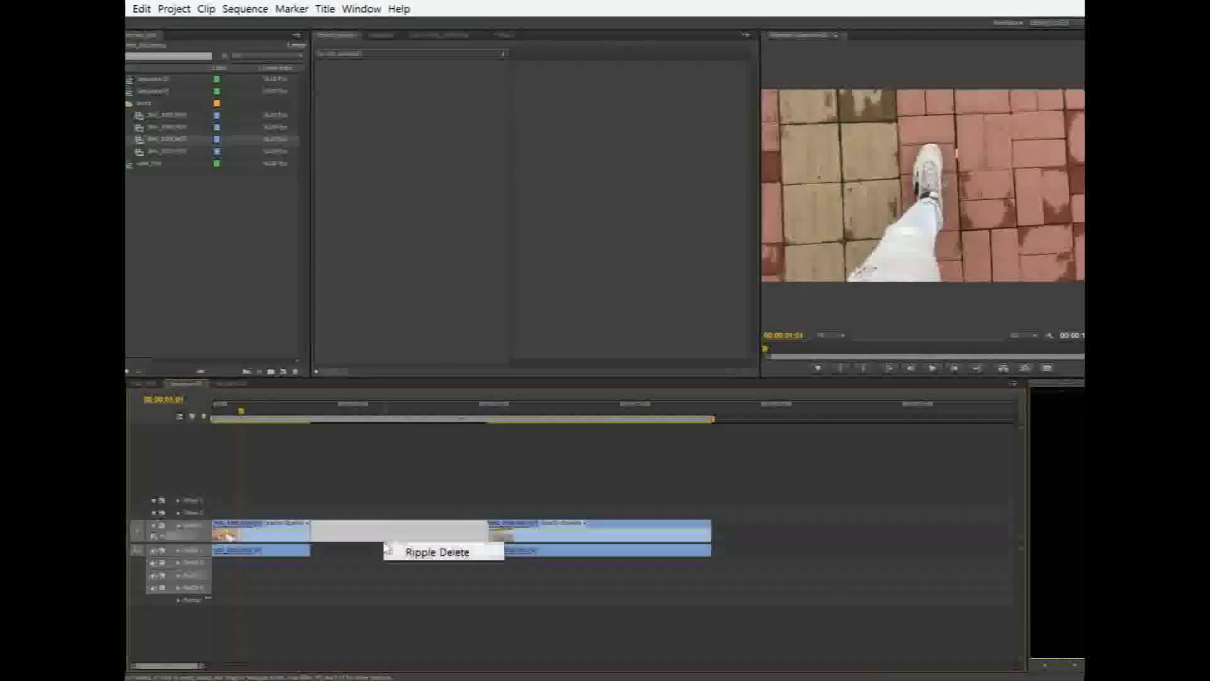
{"action": "left_click", "coordinate": [396, 554]}
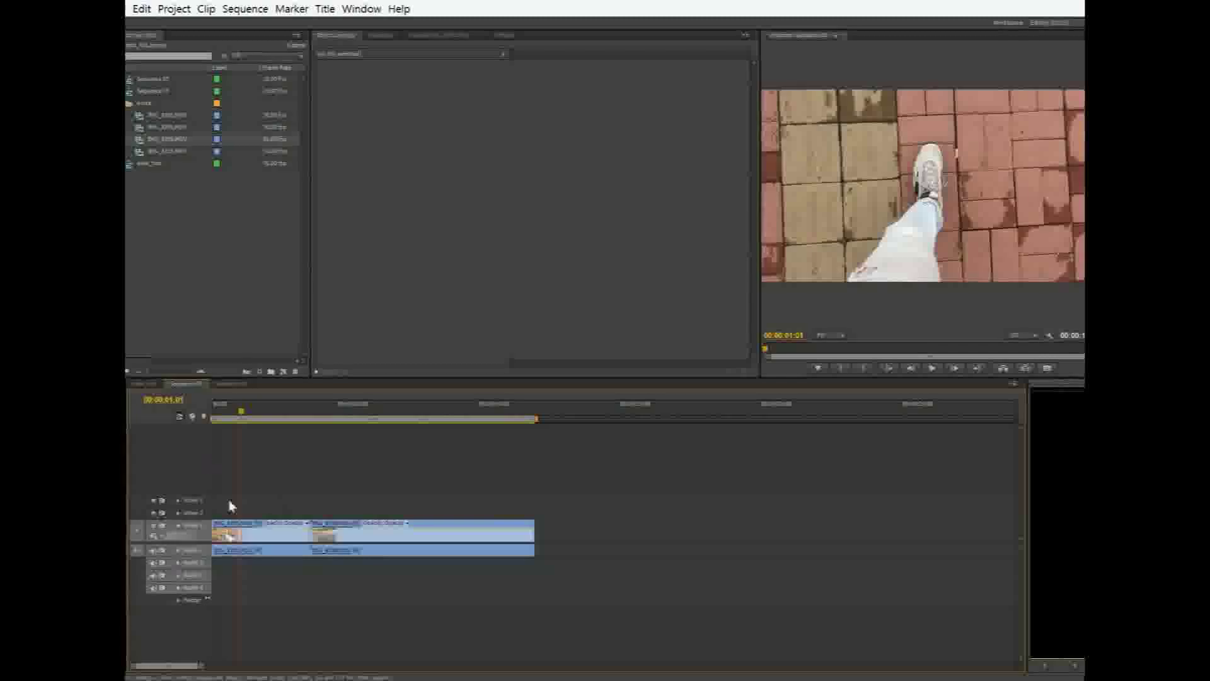
Show the walking clip's Motion, Opacity, Time Remapping, Volume and Panner properties in Effect Controls
{"action": "left_click", "coordinate": [260, 537]}
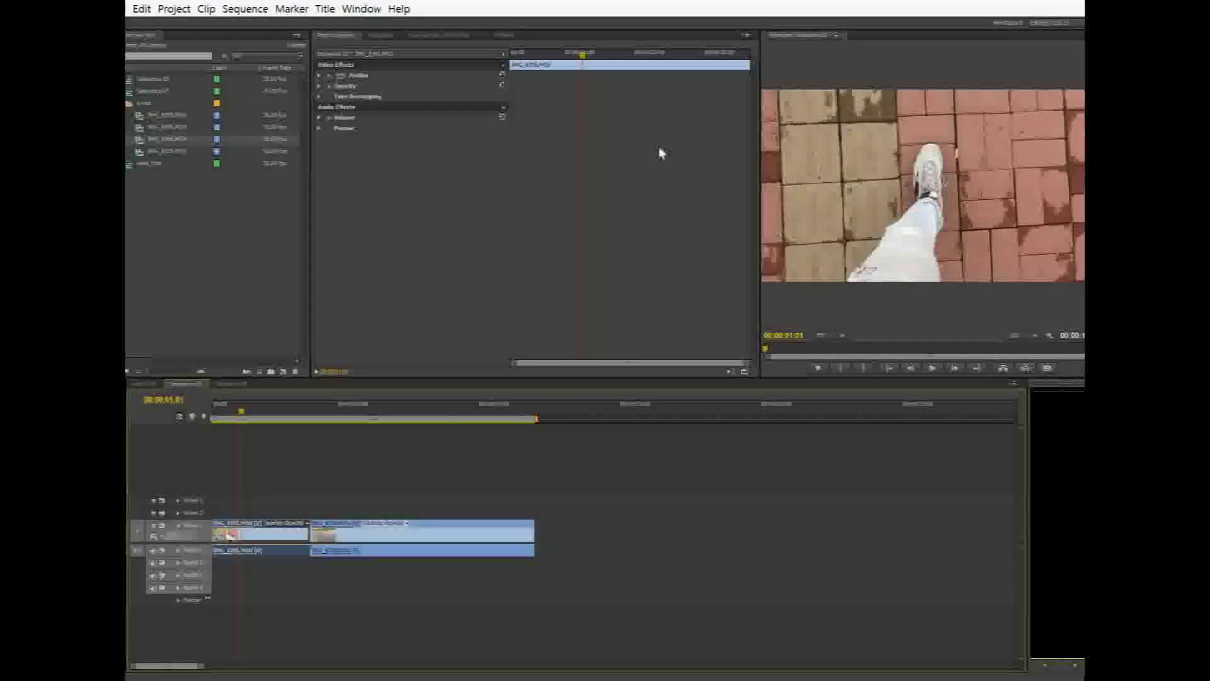
{"action": "left_click", "coordinate": [372, 75]}
{"action": "left_click", "coordinate": [319, 76]}
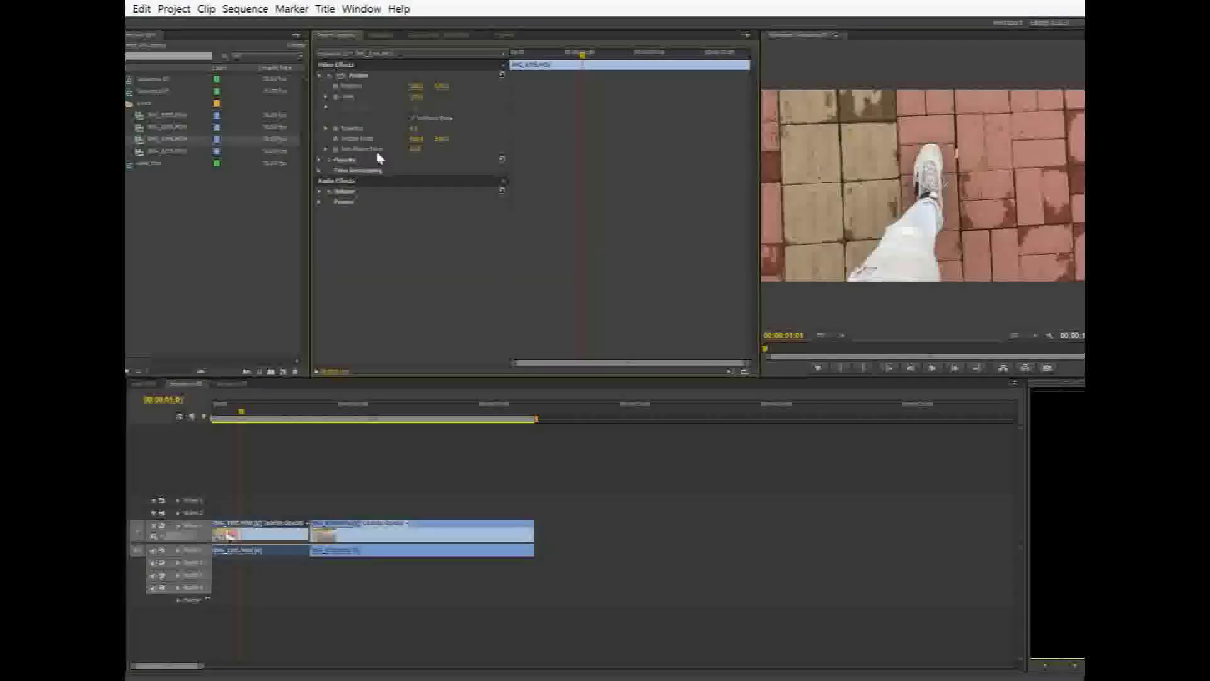
{"action": "left_click", "coordinate": [318, 160]}
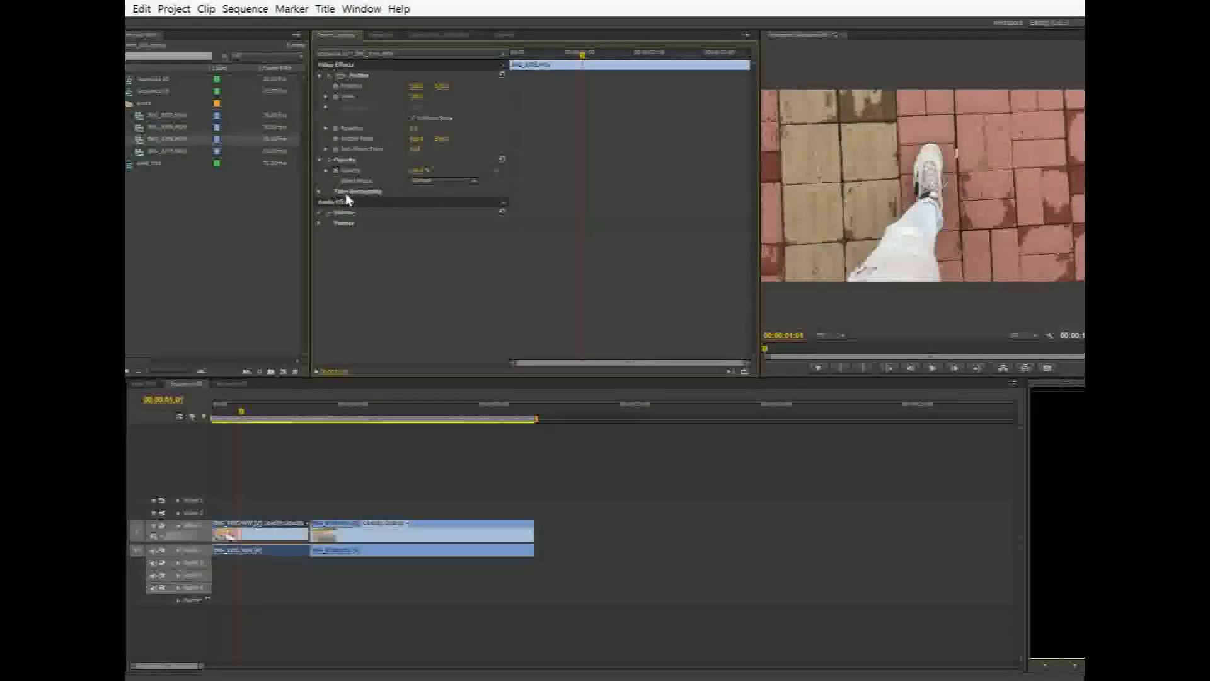
{"action": "left_click", "coordinate": [319, 192]}
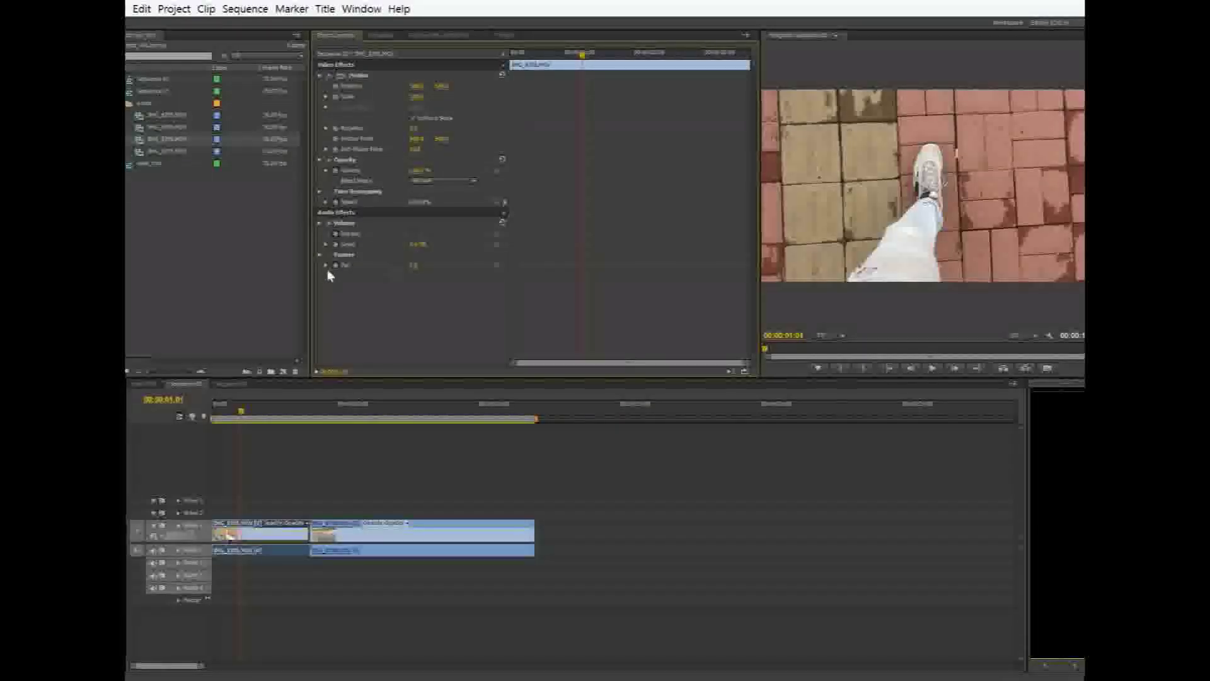
{"action": "left_click", "coordinate": [325, 265]}
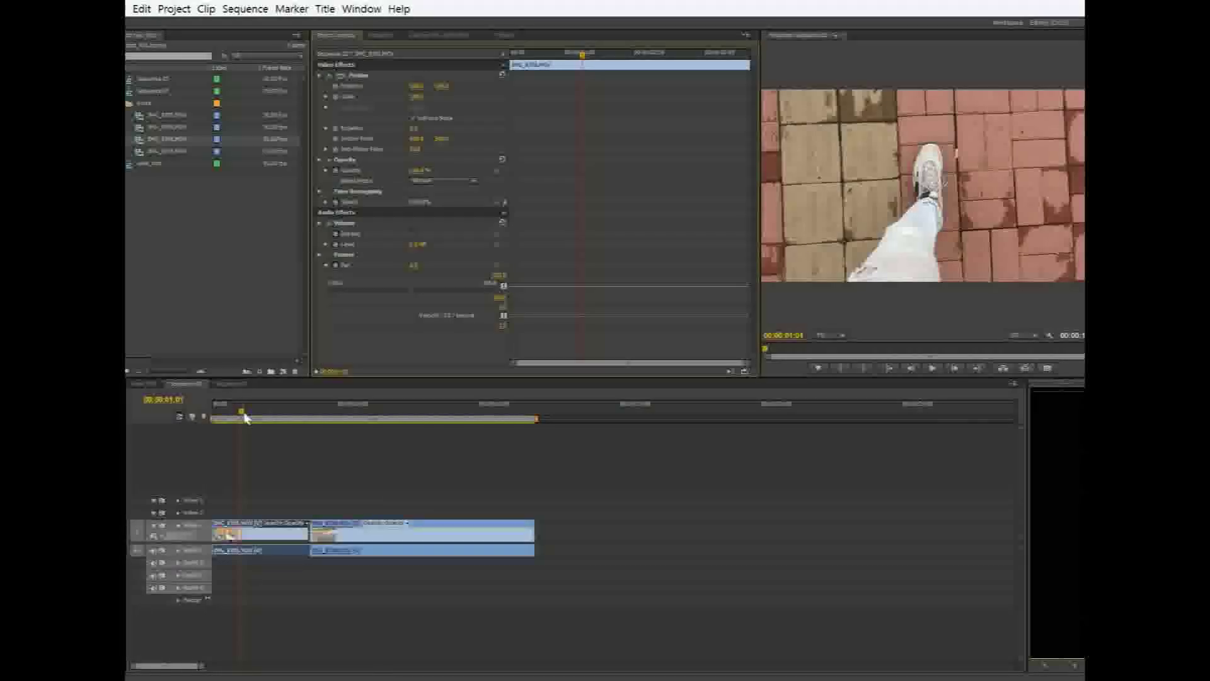
Enlarge the walking clip by increasing its Motion Scale, and play the sequence through into the fish pond clip
{"action": "left_click_drag", "start_coordinate": [244, 418], "coordinate": [217, 419]}
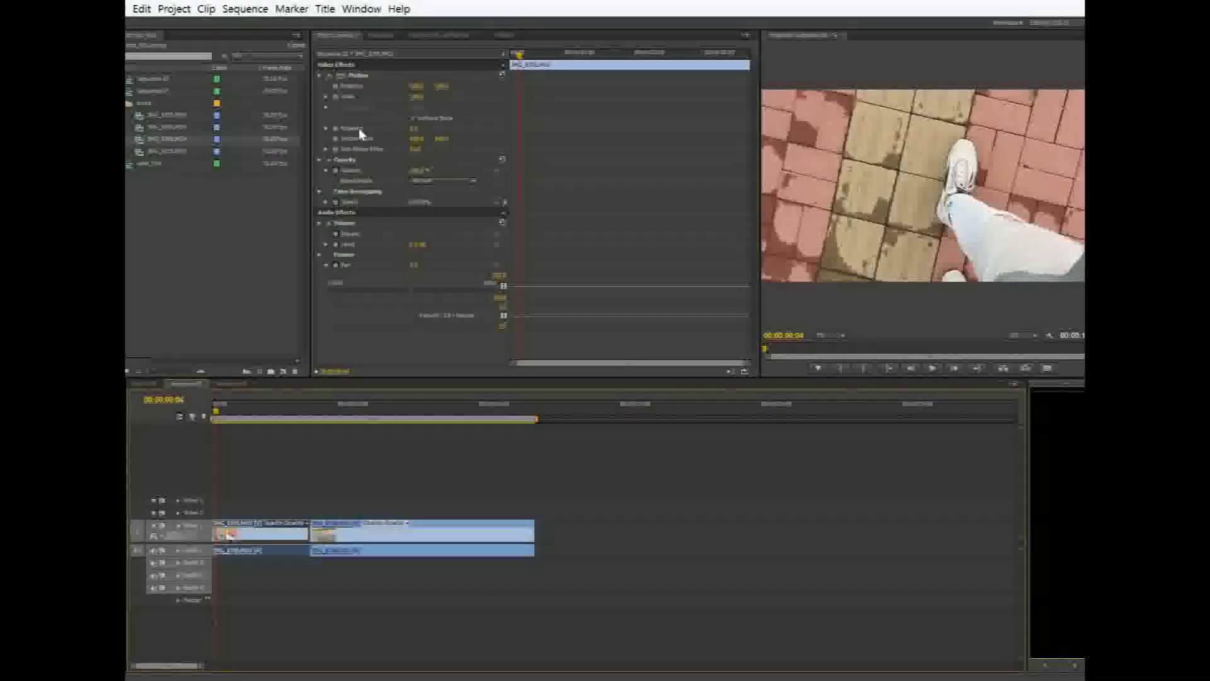
{"action": "left_click_drag", "start_coordinate": [417, 96], "coordinate": [495, 97]}
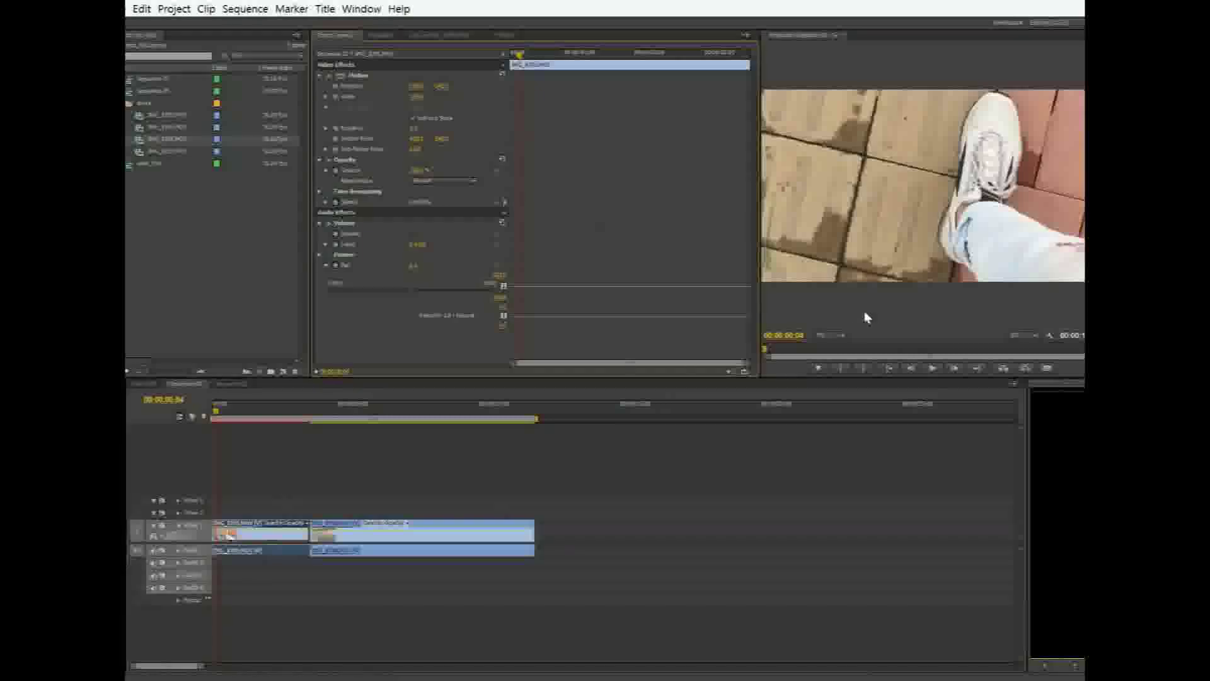
{"action": "left_click", "coordinate": [933, 369]}
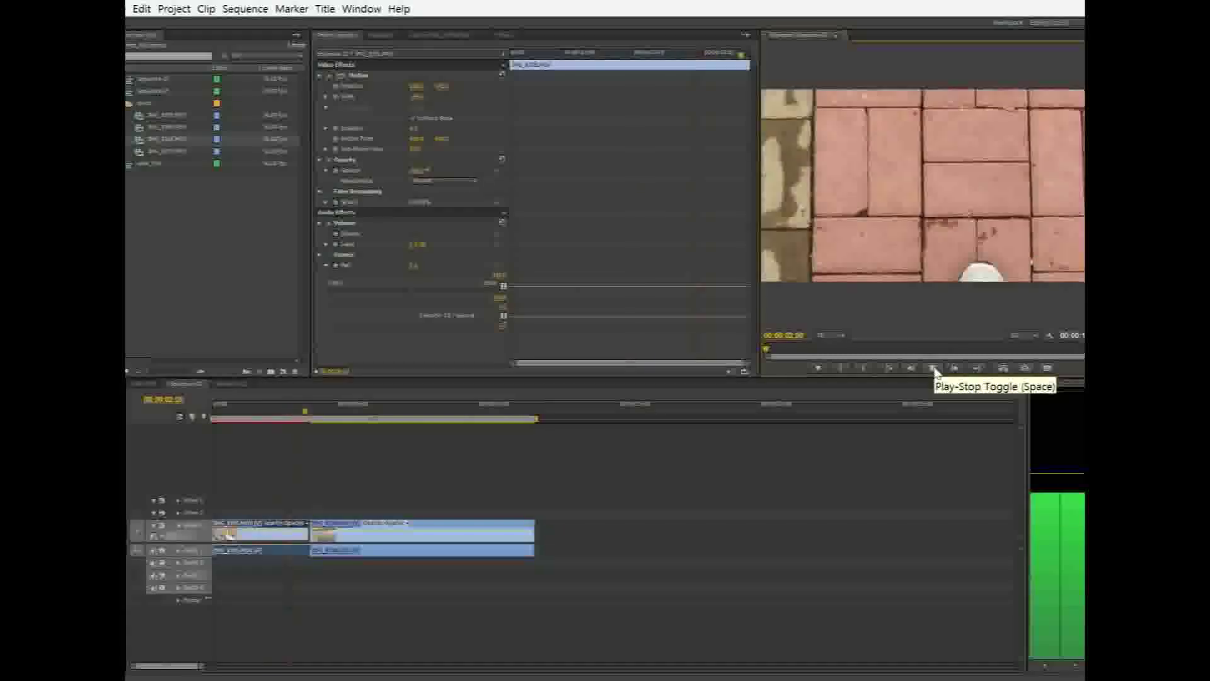
{"action": "left_click", "coordinate": [933, 369]}
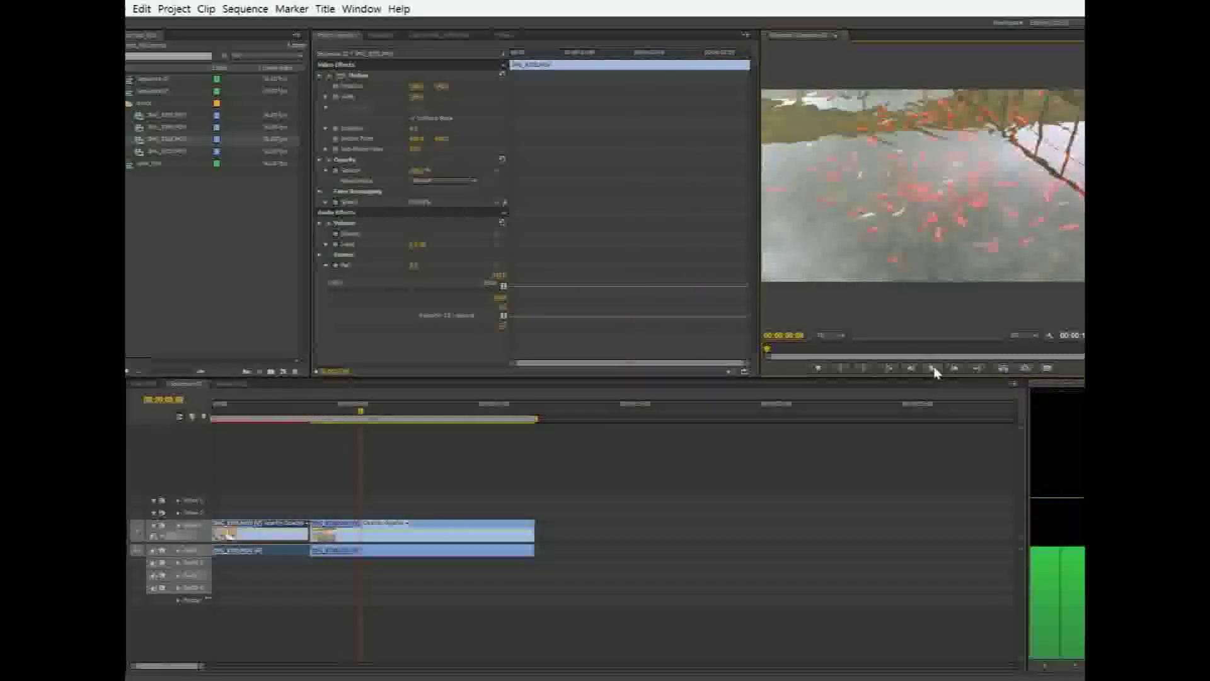
Return to the walking clip in the sequence and enter an exact Motion Scale value that keeps it enlarged
{"action": "mouse_move", "coordinate": [251, 415]}
{"action": "left_mouse_down"}
{"action": "mouse_move", "coordinate": [269, 418]}
{"action": "mouse_move", "coordinate": [234, 413]}
{"action": "left_mouse_up"}
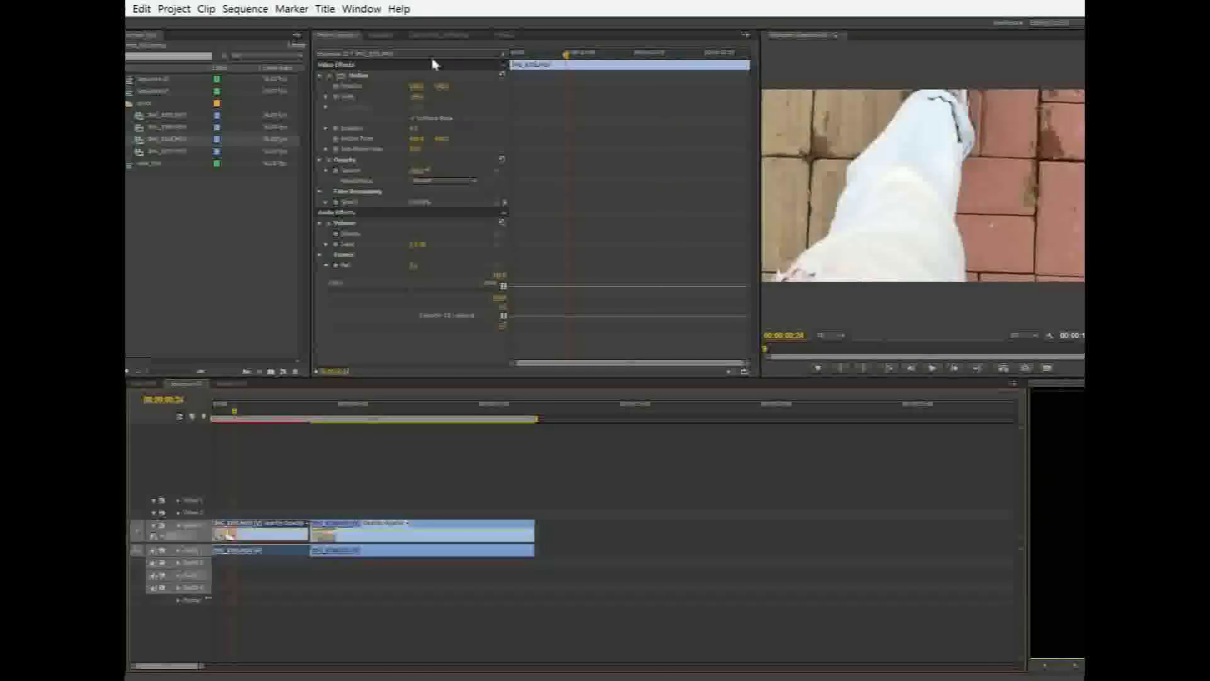
{"action": "left_click", "coordinate": [417, 97]}
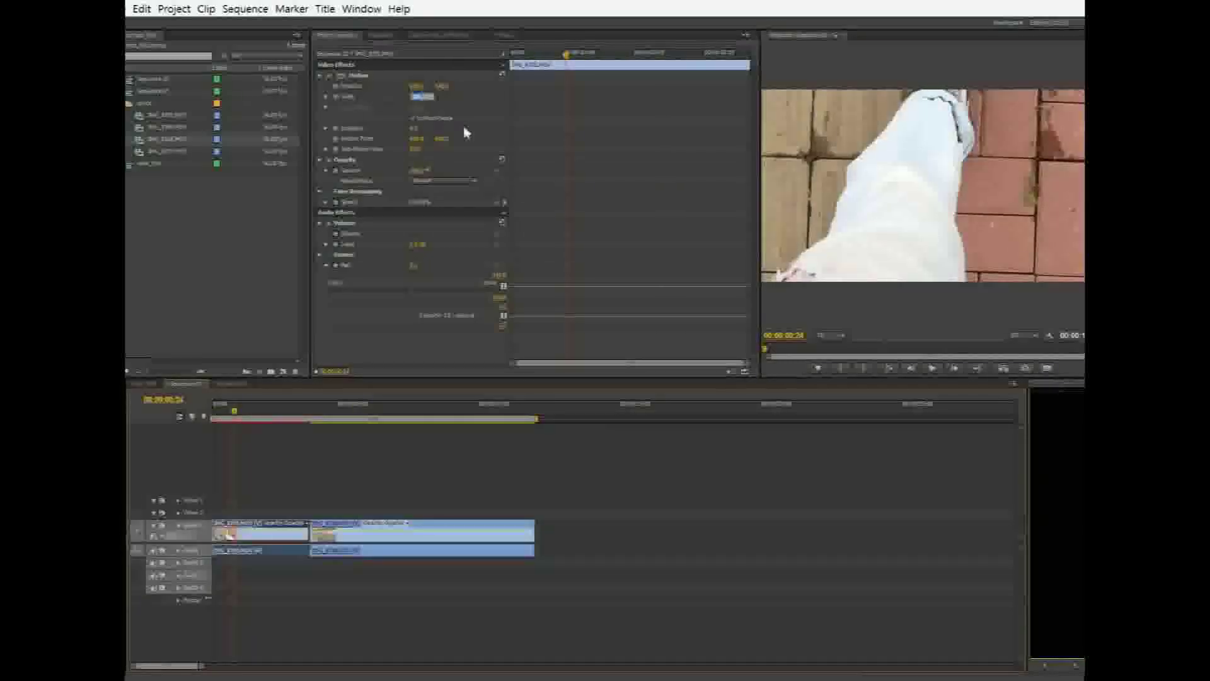
{"action": "type", "text": "110"}
{"action": "key", "text": "Return"}
Rotate the walking clip's picture with its Motion Rotation value, and play the sequence from the start
{"action": "left_click_drag", "start_coordinate": [566, 56], "coordinate": [494, 65]}
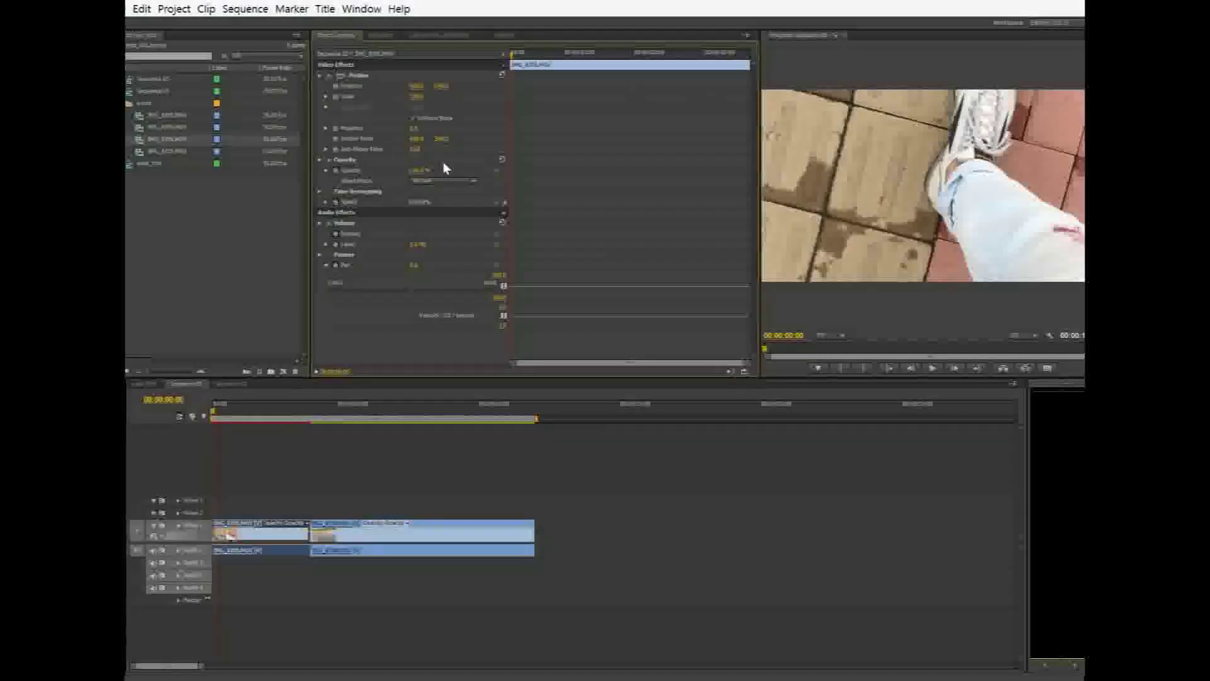
{"action": "left_click_drag", "start_coordinate": [417, 140], "coordinate": [372, 140]}
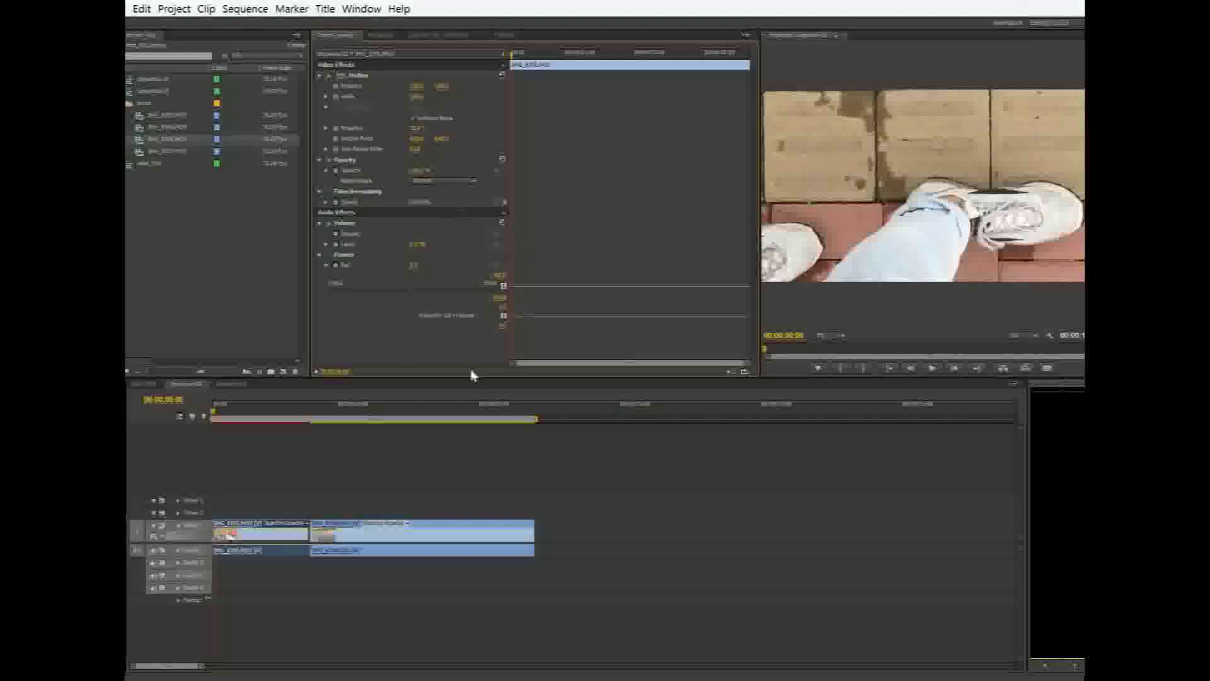
{"action": "left_click", "coordinate": [932, 370]}
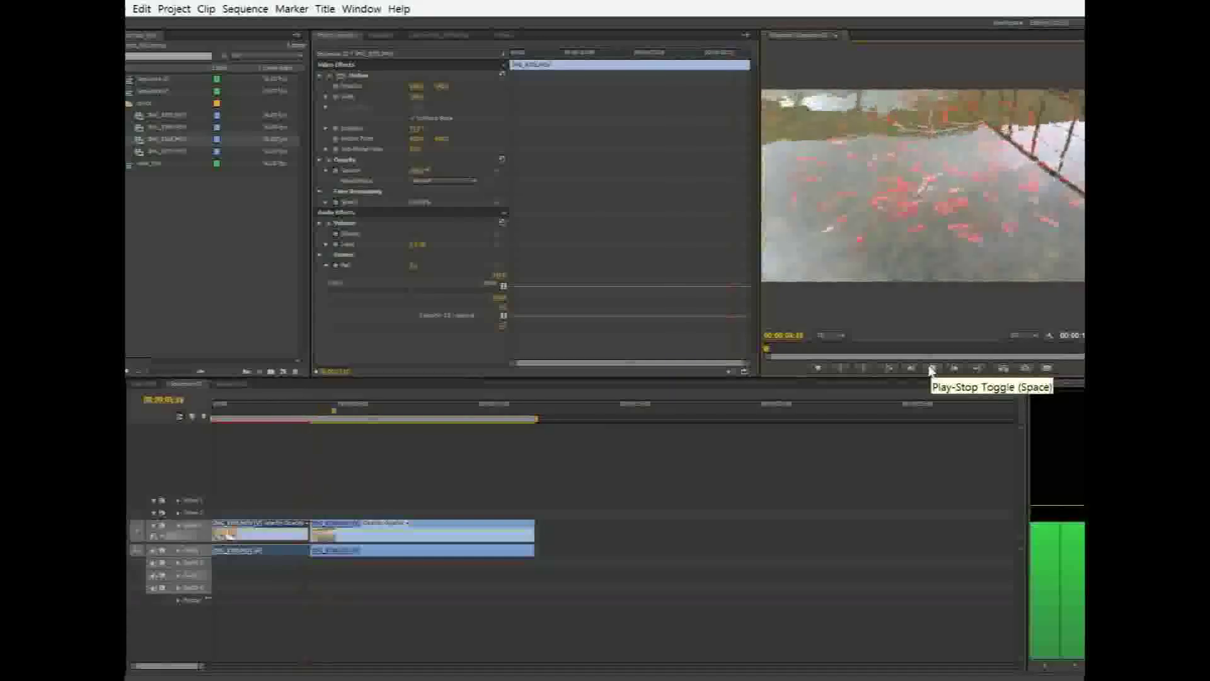
{"action": "key", "text": "space"}
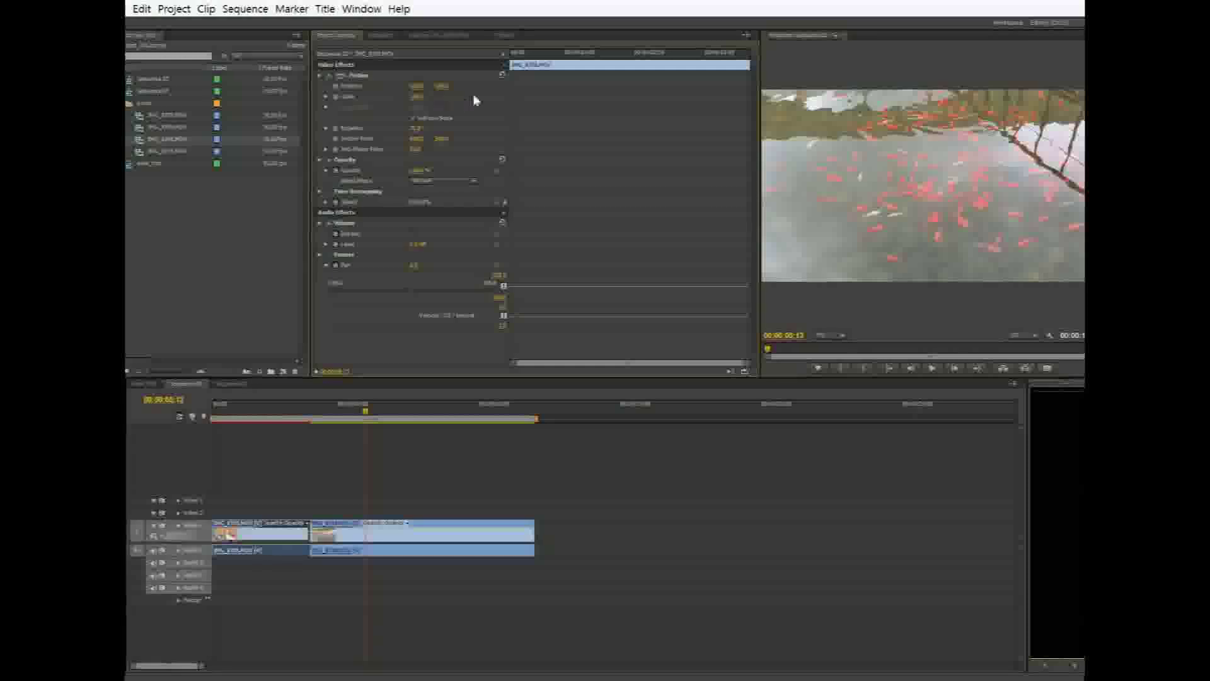
Reset the walking clip's Motion settings and play the sequence from the start
{"action": "left_click", "coordinate": [502, 75]}
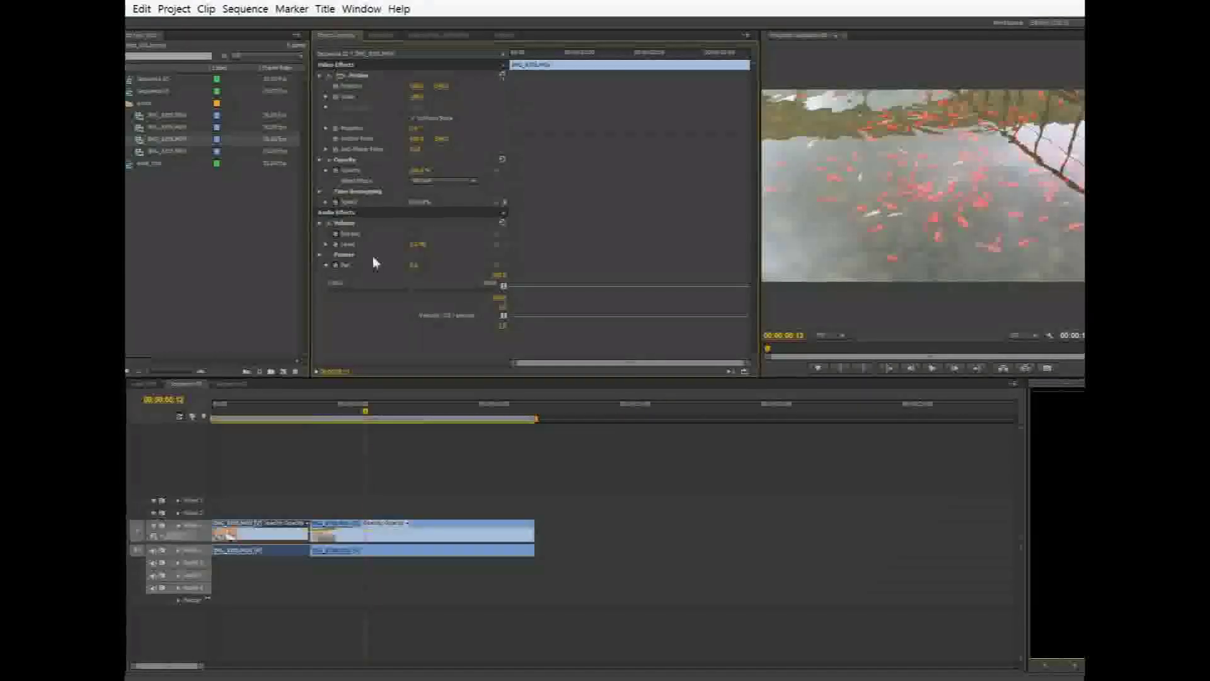
{"action": "left_click", "coordinate": [212, 409]}
{"action": "key", "text": "space"}
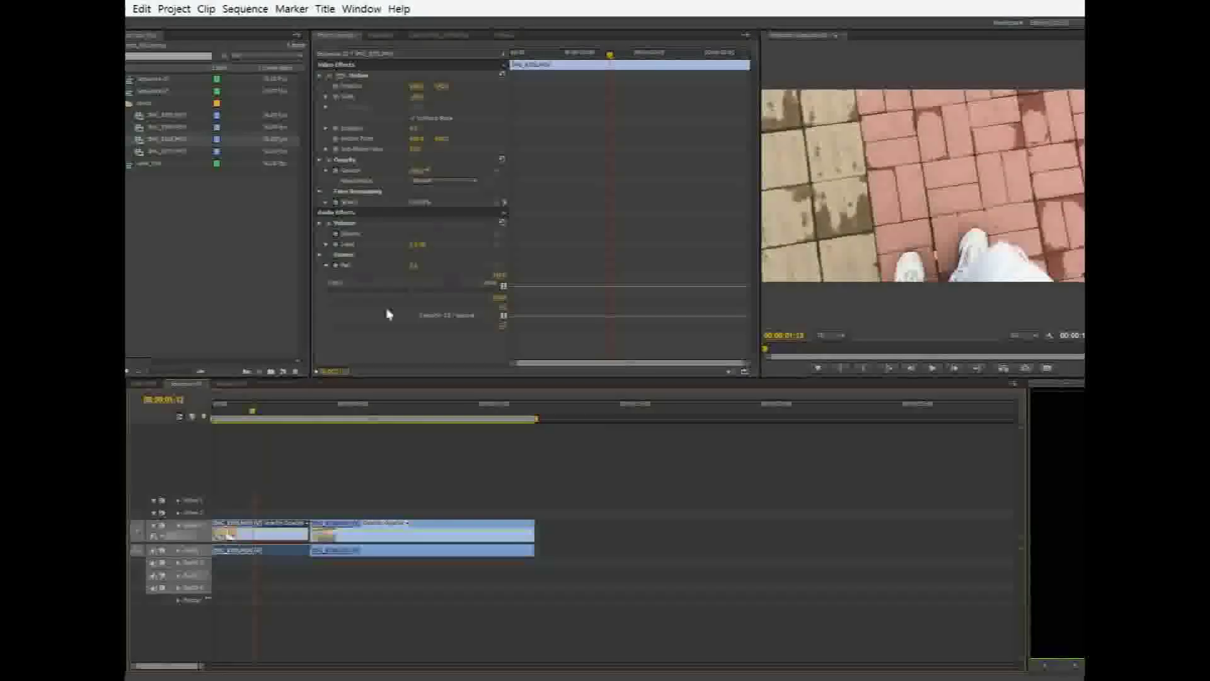